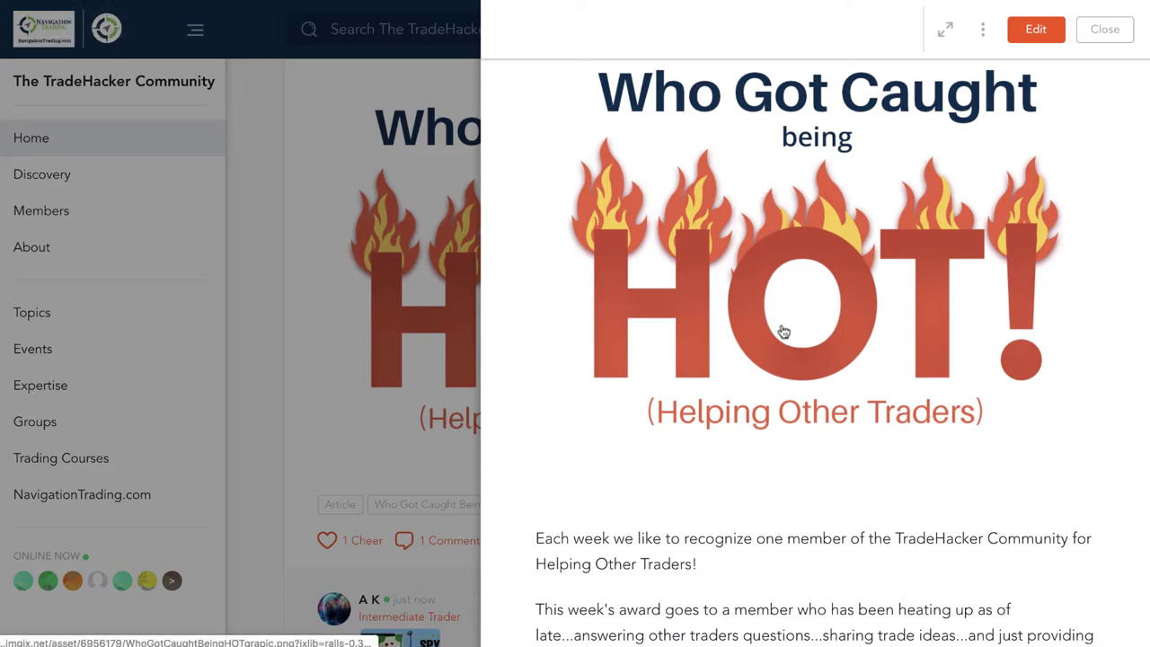
# - Scroll the alerts to the 10/21/19 DIA iron condor entry and highlight 'Iron Duck in DIA with 11 DTE'
pyautogui.scroll(-3, 784, 332)
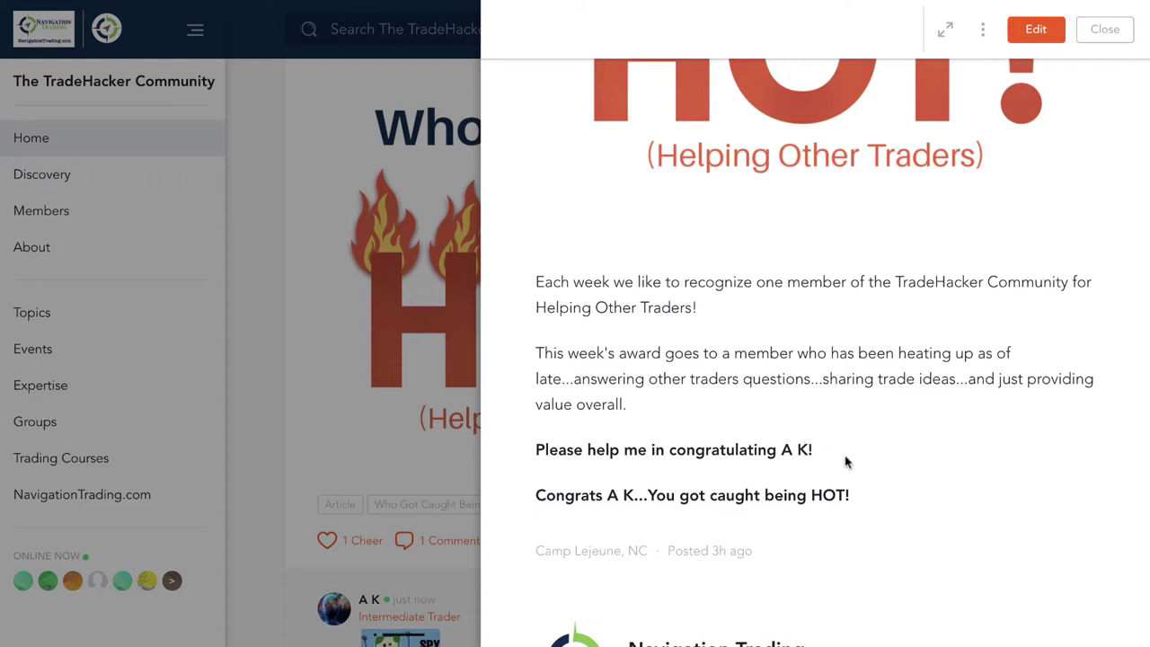
pyautogui.scroll(-5, 845, 462)
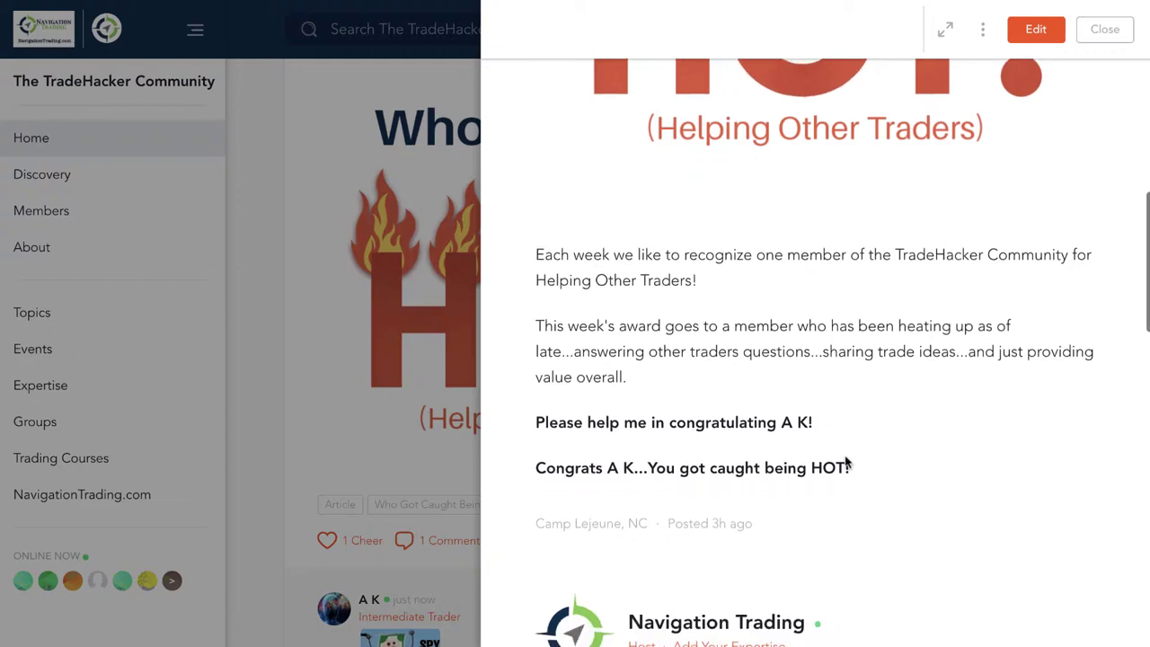
pyautogui.scroll(-2, 845, 462)
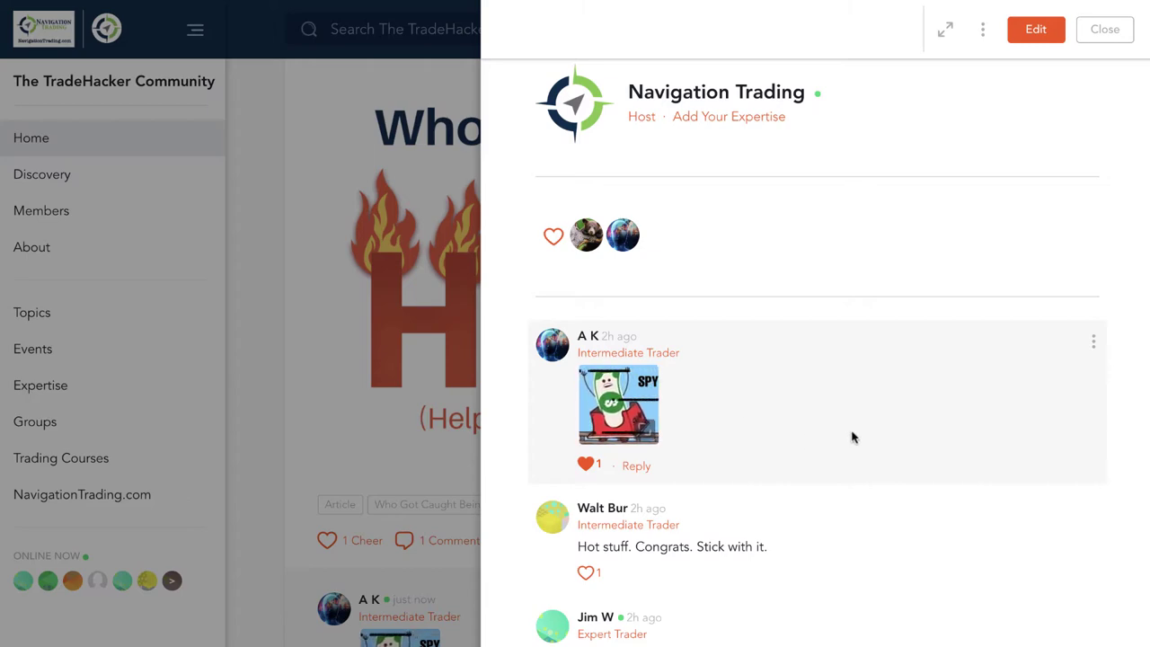
pyautogui.scroll(10, 852, 437)
pyautogui.scroll(-2, 854, 437)
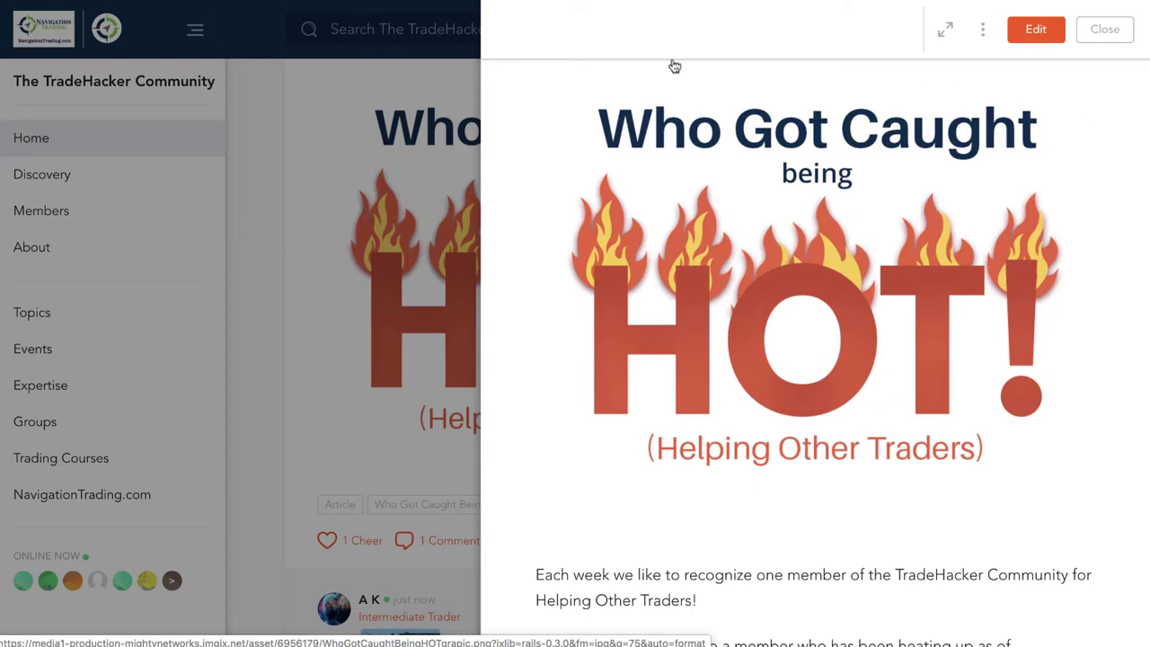
pyautogui.click(434, 4)
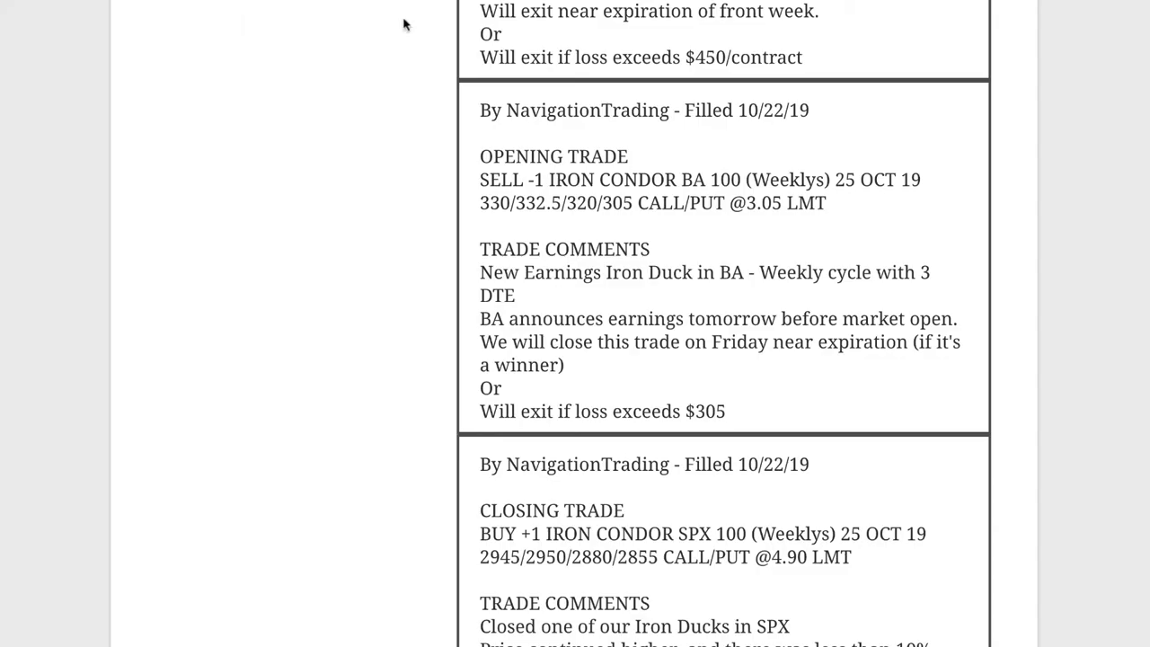
pyautogui.scroll(-10, 693, 184)
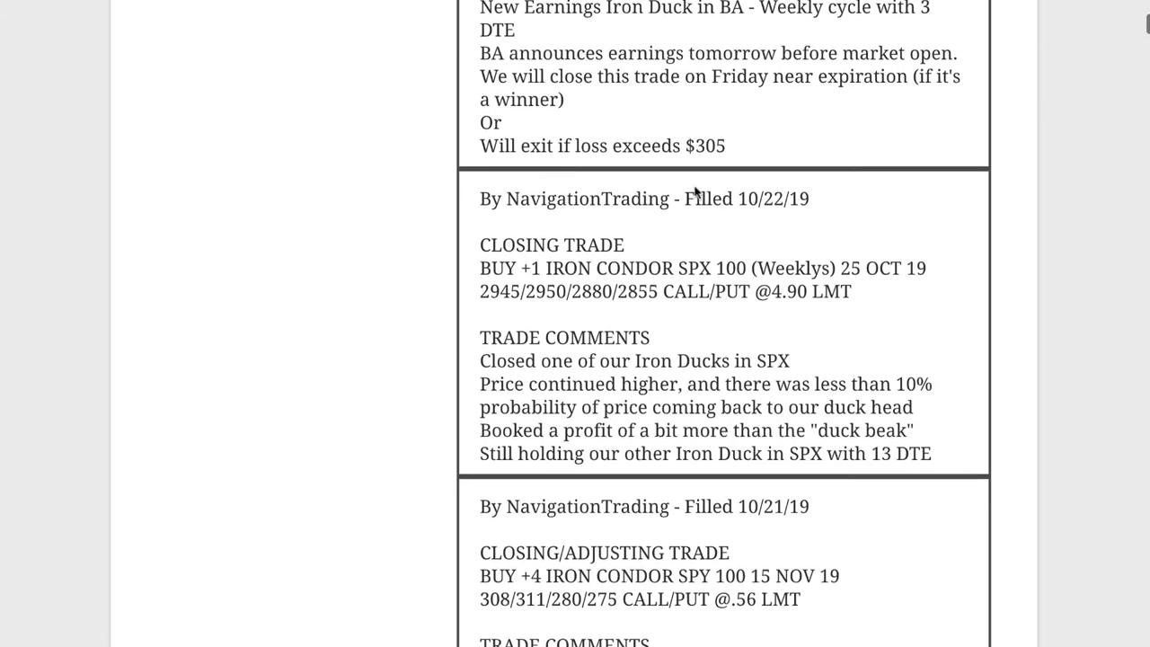
pyautogui.scroll(-7, 696, 191)
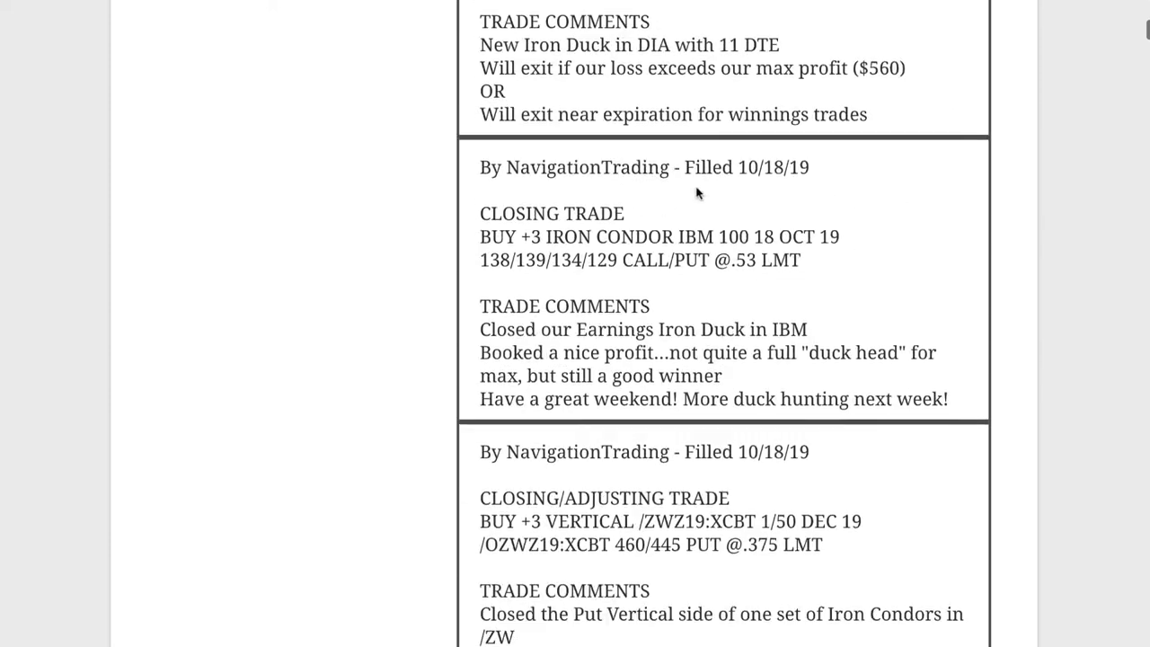
pyautogui.scroll(5, 696, 191)
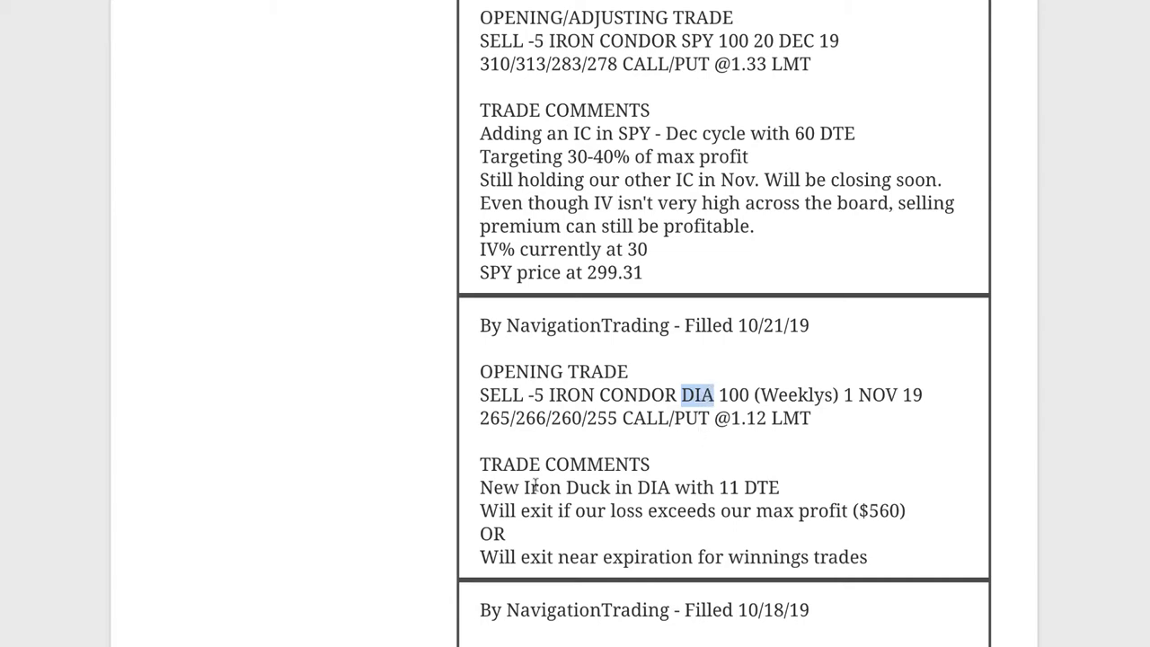
pyautogui.moveTo(523, 487); pyautogui.dragTo(809, 497)
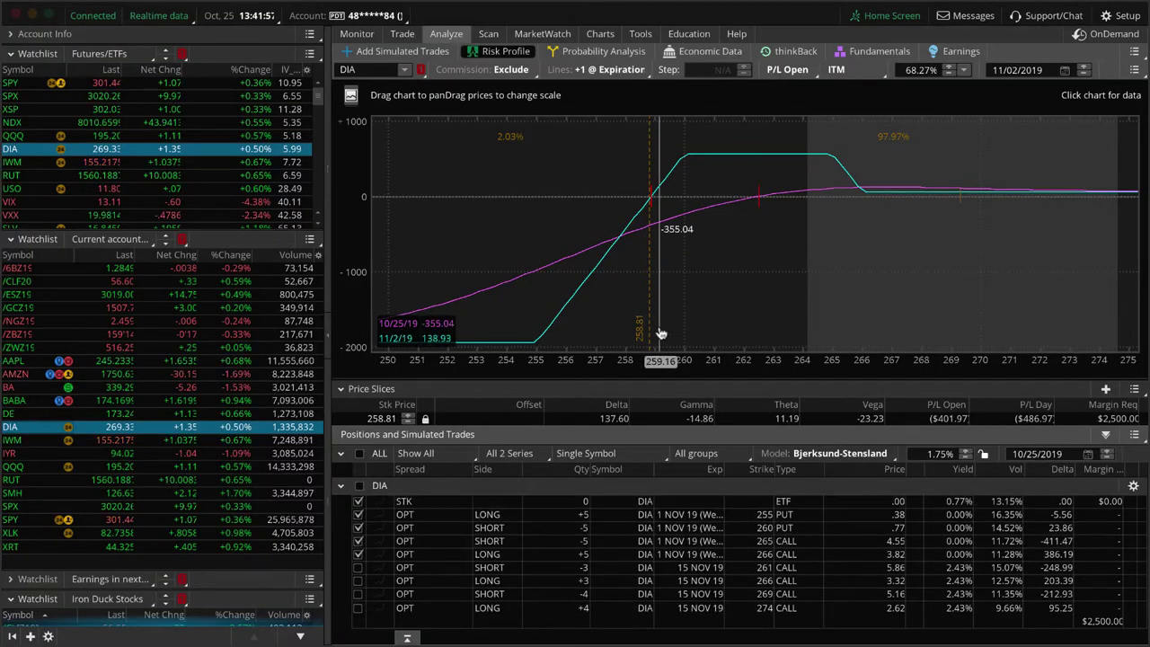
pyautogui.moveTo(825, 314); pyautogui.dragTo(753, 310)
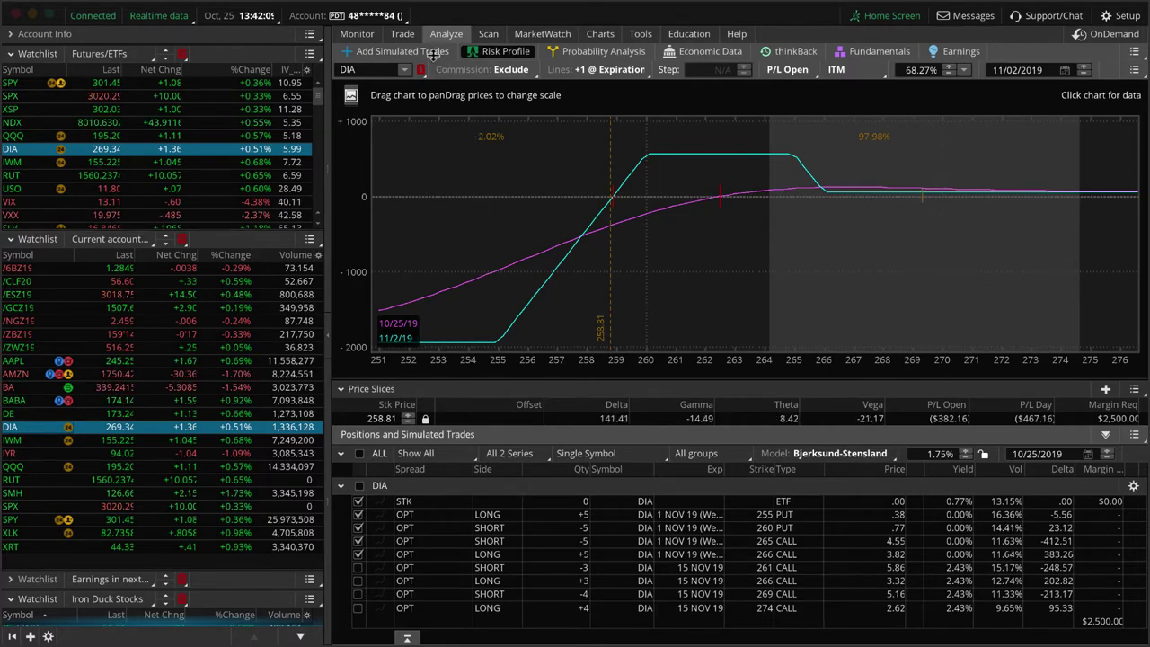
pyautogui.click(402, 34)
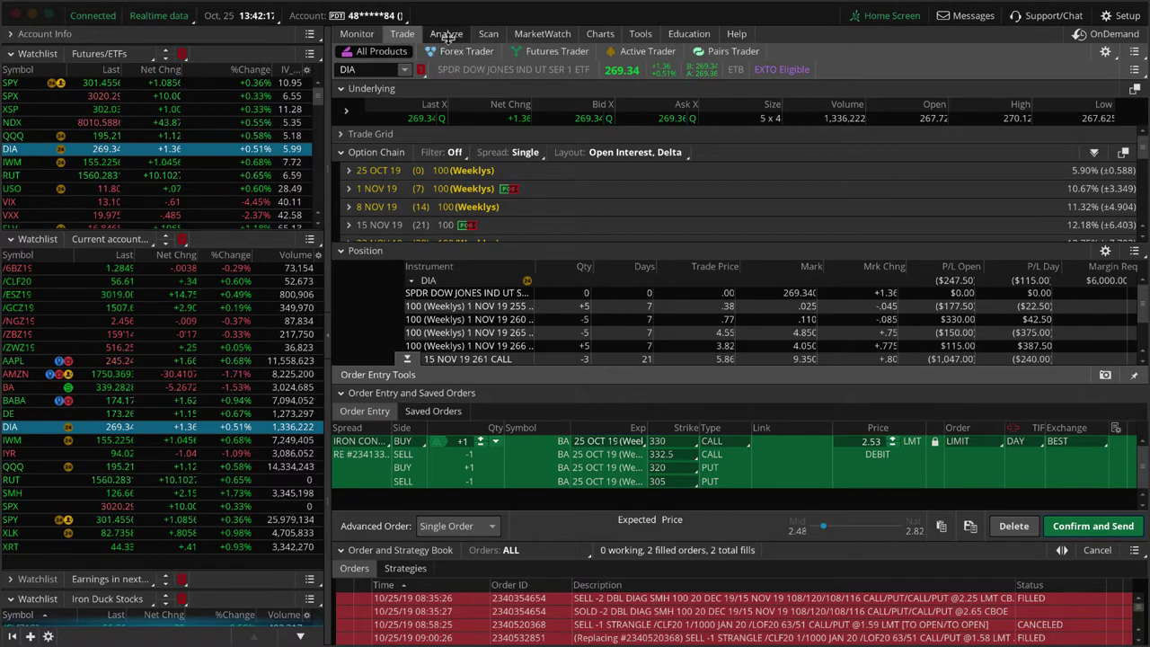
pyautogui.click(446, 35)
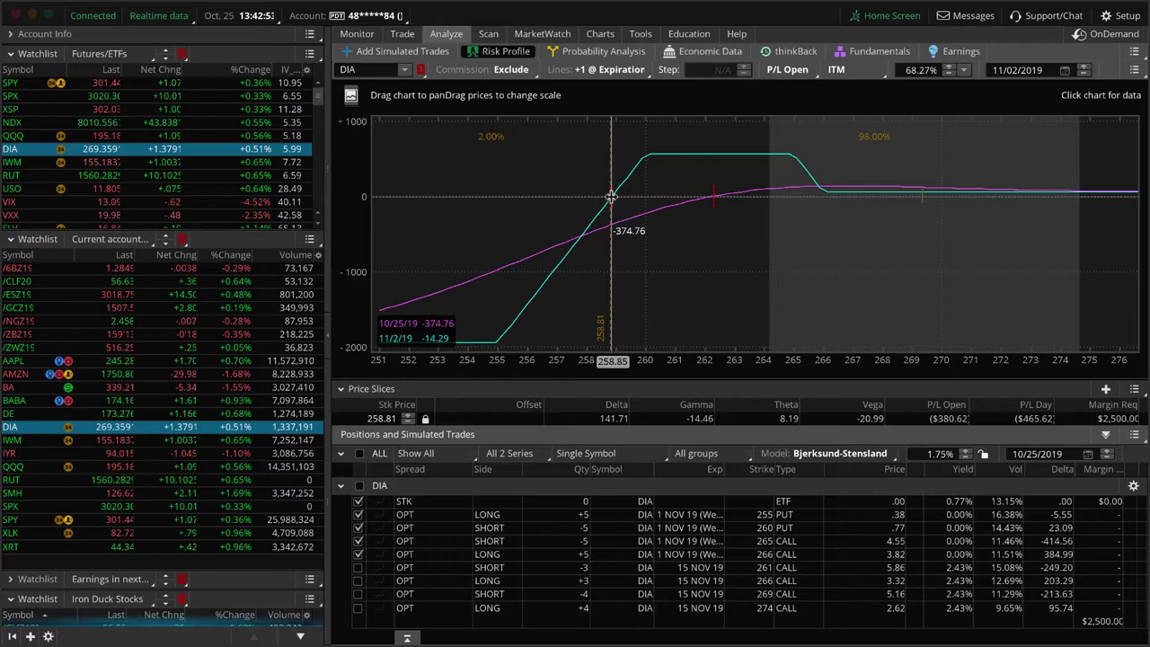
pyautogui.click(826, 201)
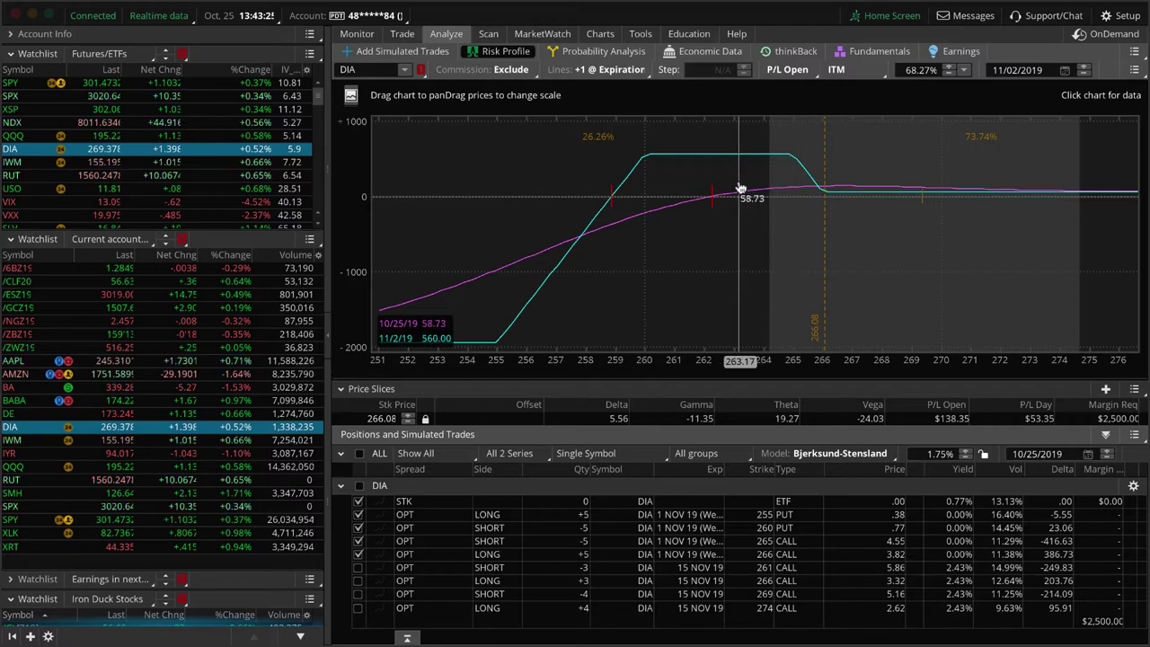
pyautogui.click(612, 238)
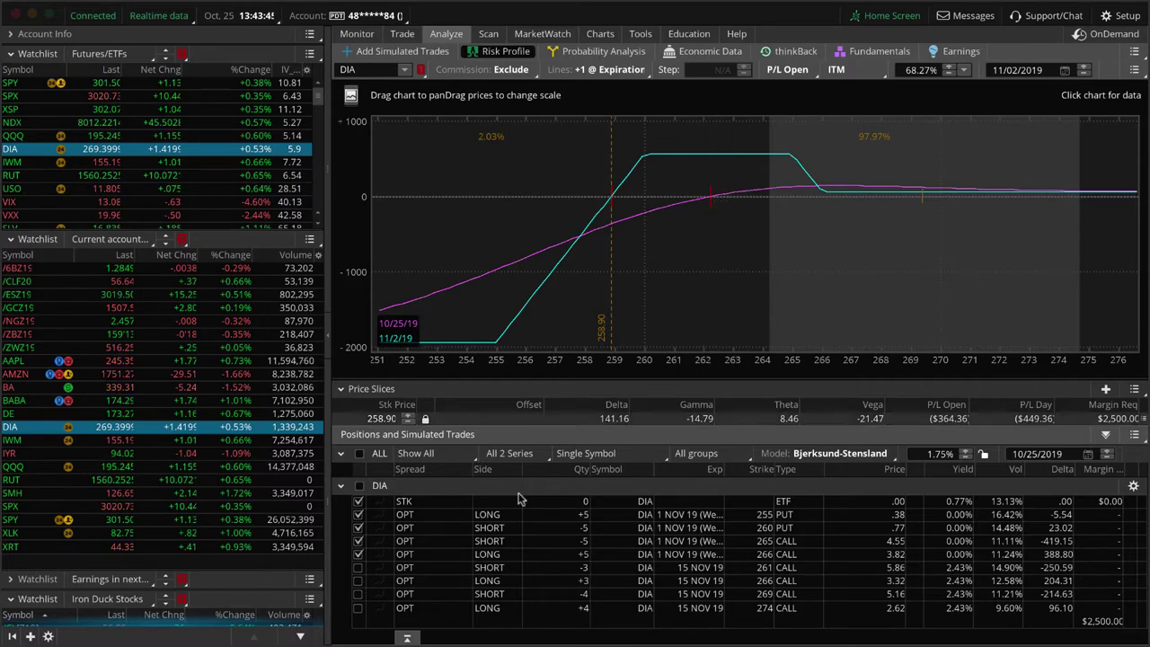
# - Remove the four 1 NOV legs from the risk graph and add the 15 NOV 261/266 calls
pyautogui.click(357, 515)
pyautogui.click(358, 527)
pyautogui.click(358, 541)
pyautogui.click(358, 553)
pyautogui.click(358, 567)
pyautogui.click(357, 580)
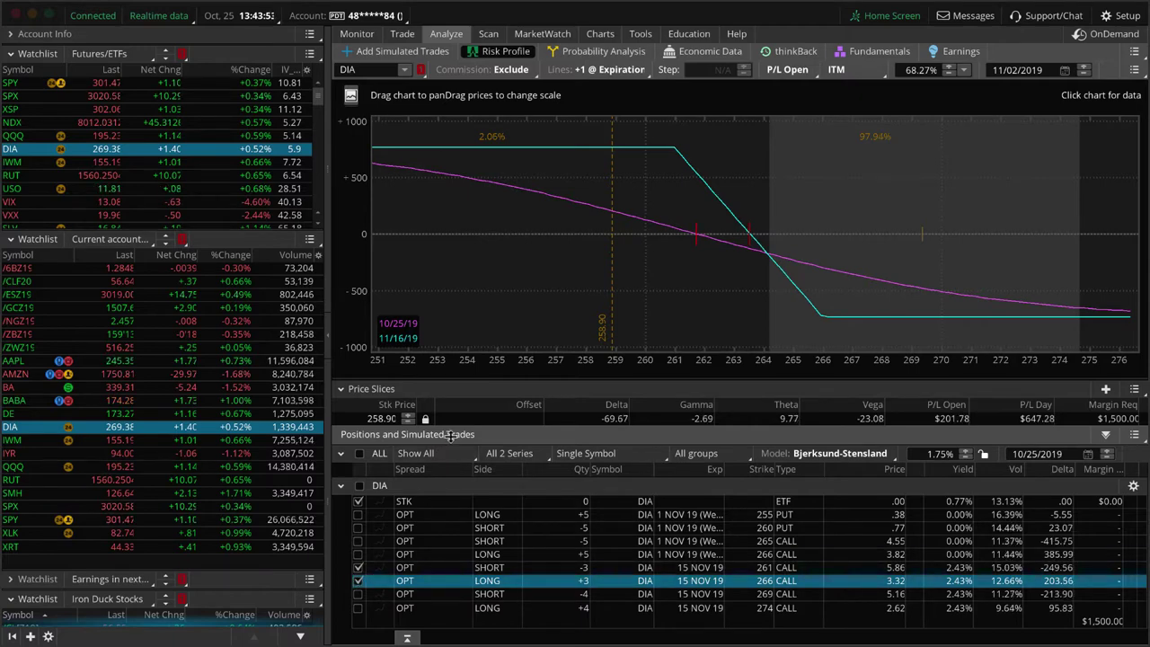
# - Swap the 261/266 calls for the 15 NOV 269/274 calls and pan to strikes 255–280
pyautogui.click(359, 568)
pyautogui.click(357, 567)
pyautogui.click(358, 580)
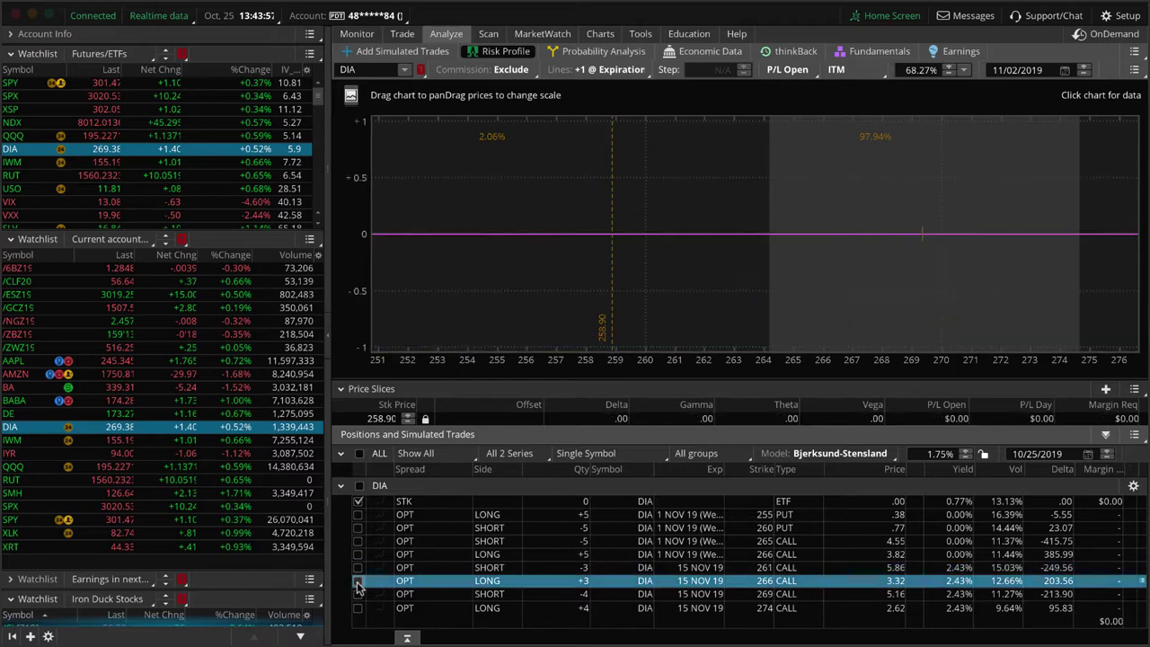
pyautogui.click(358, 594)
pyautogui.click(359, 608)
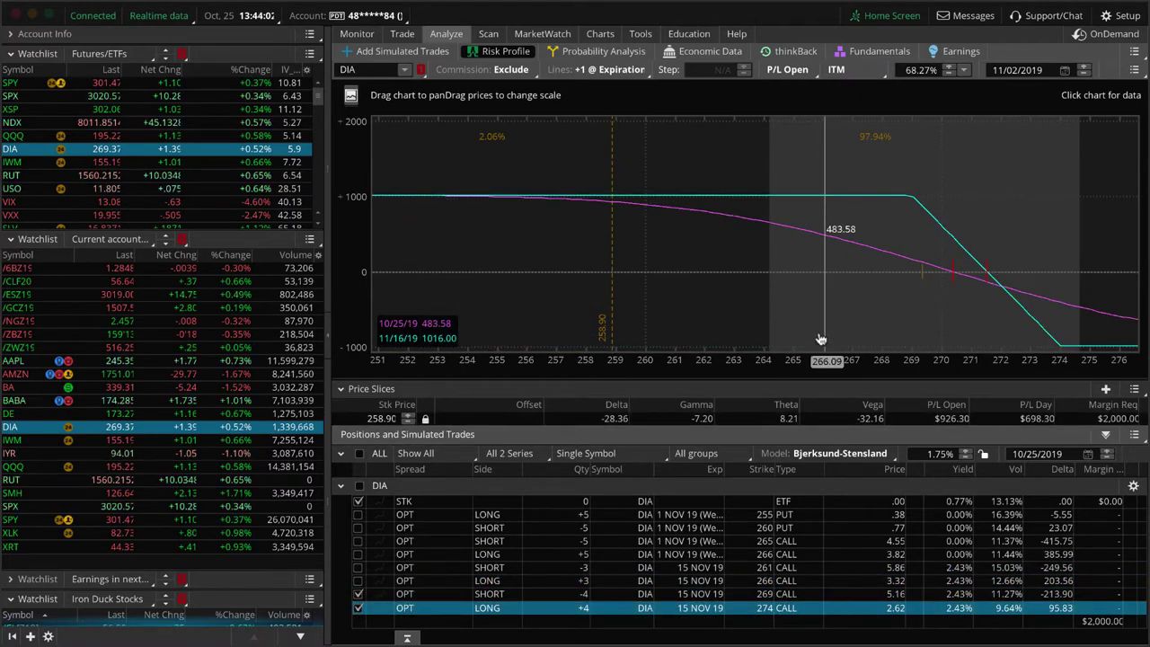
pyautogui.moveTo(817, 301); pyautogui.dragTo(699, 321)
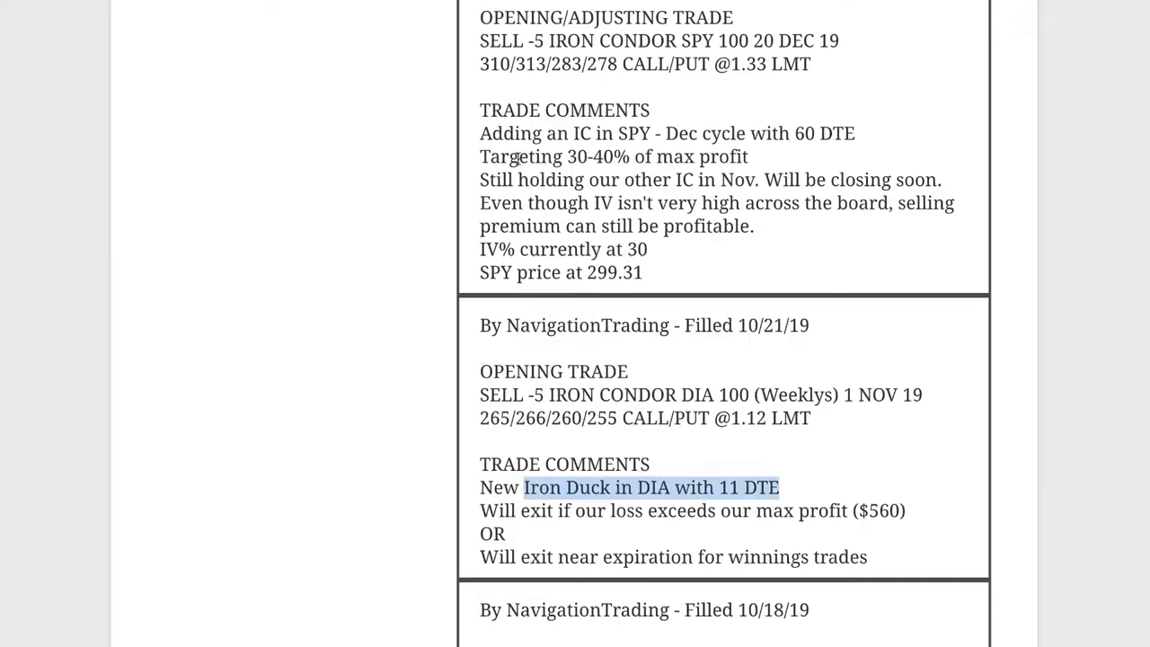
# - Highlight '60 DTE', '50% of max profit', -5 and +4 in the 10/21/19 SPY alerts
pyautogui.scroll(4, 686, 329)
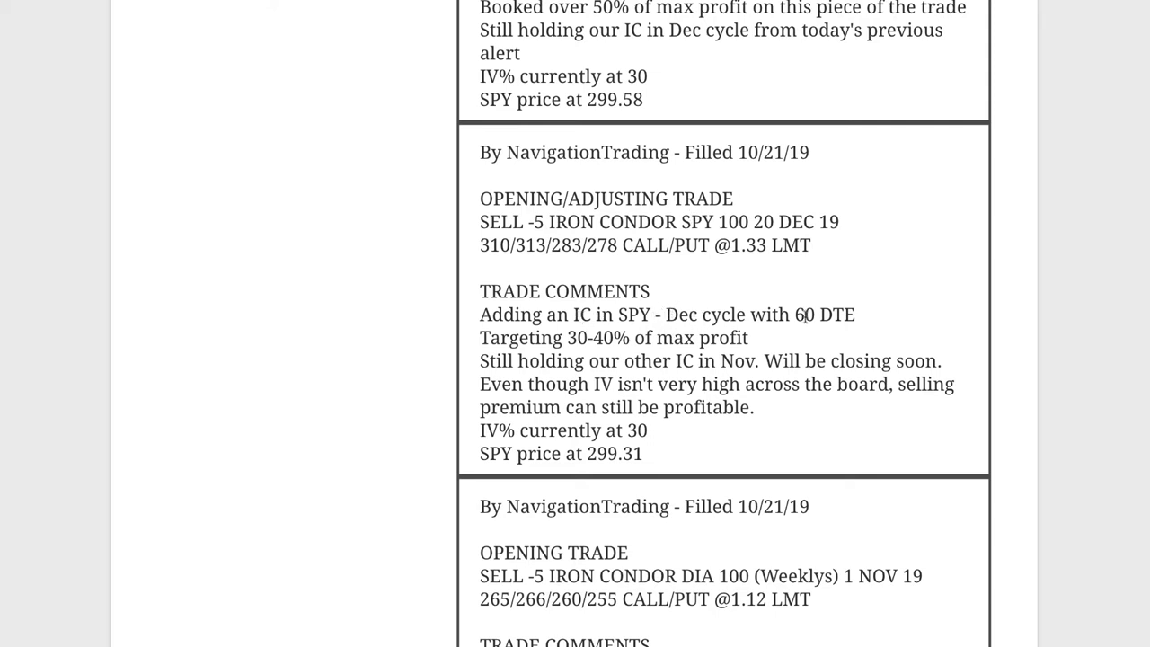
pyautogui.moveTo(797, 314); pyautogui.dragTo(871, 315)
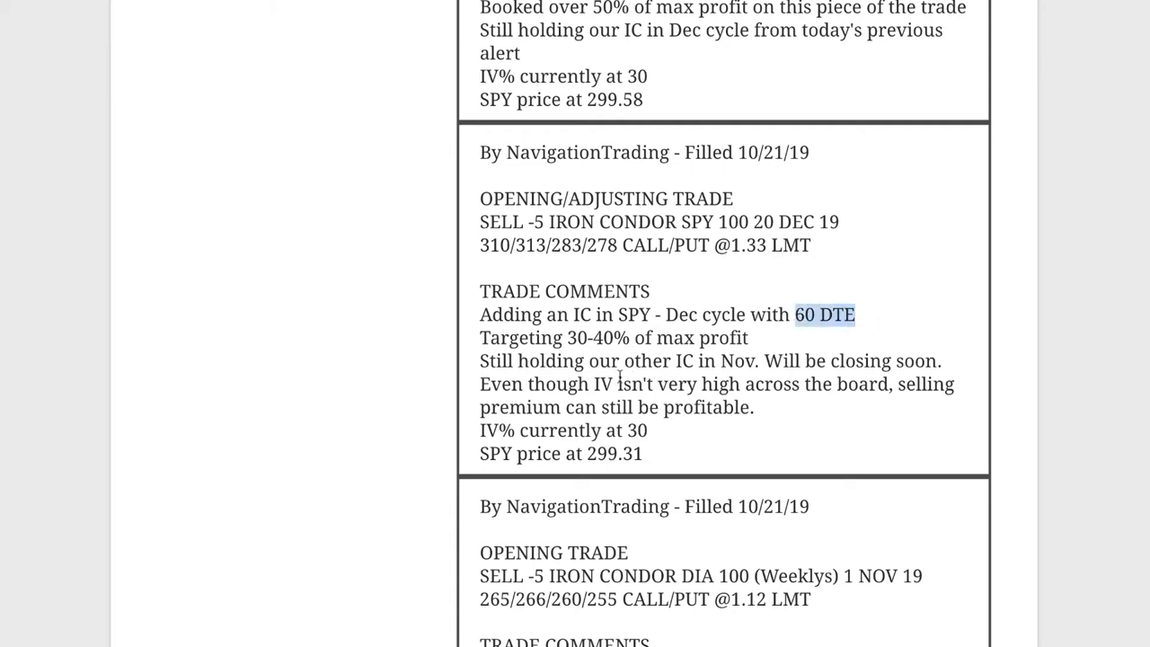
pyautogui.scroll(3, 688, 380)
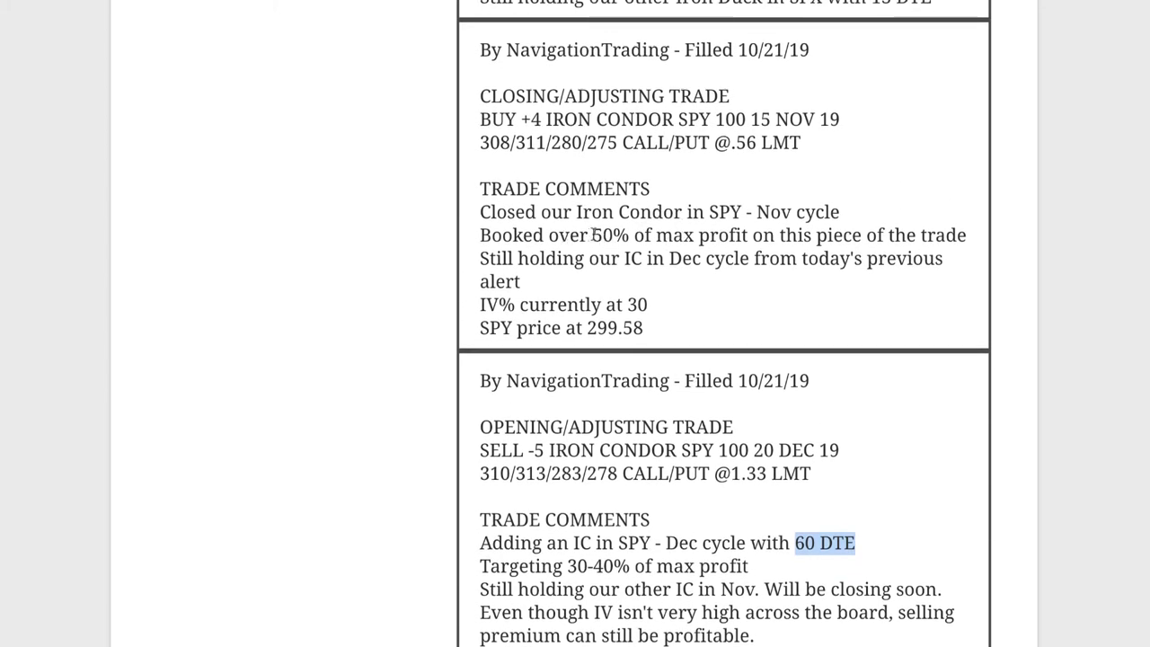
pyautogui.moveTo(592, 236); pyautogui.dragTo(969, 239)
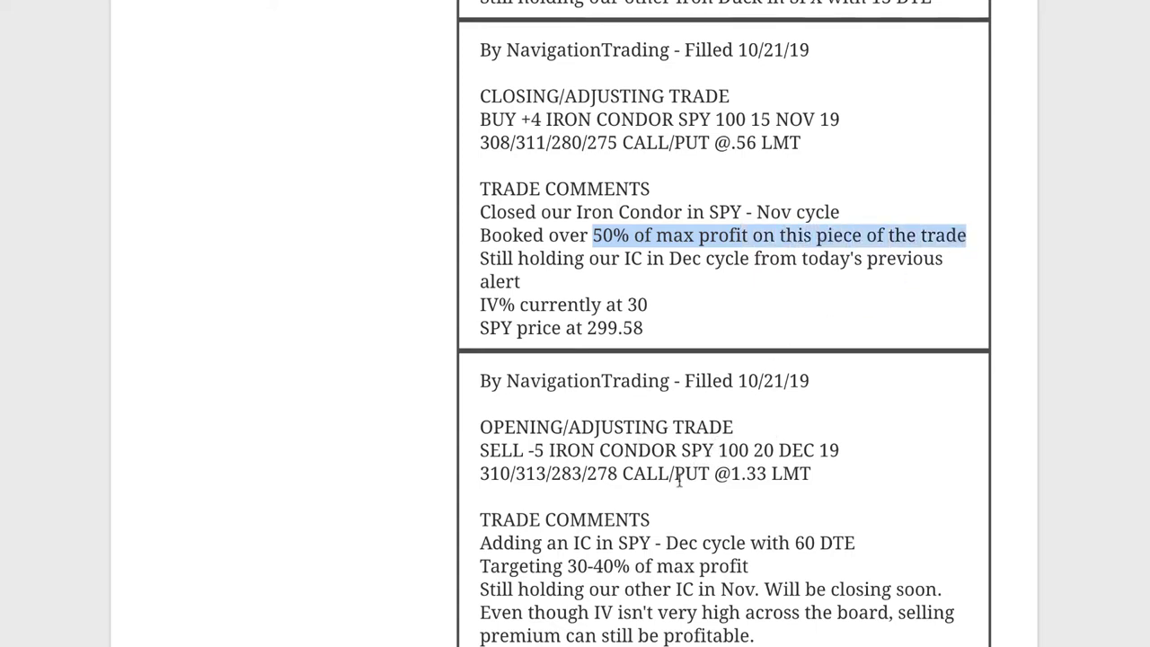
pyautogui.moveTo(544, 451); pyautogui.dragTo(525, 451)
pyautogui.moveTo(542, 119); pyautogui.dragTo(521, 120)
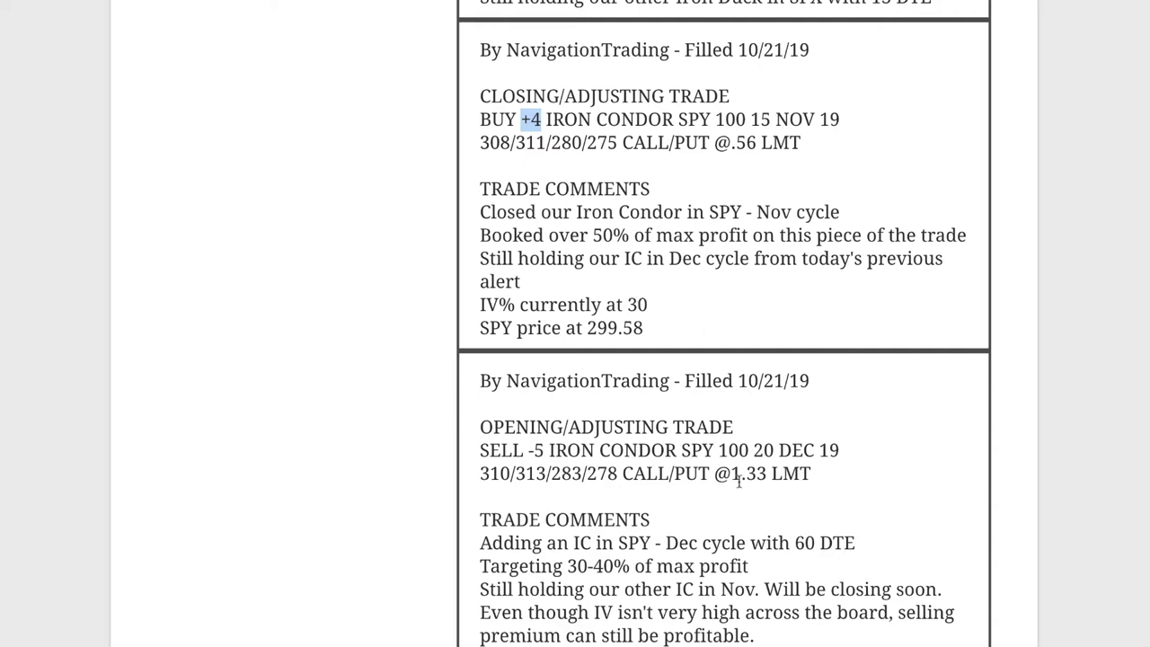
pyautogui.scroll(-1, 627, 530)
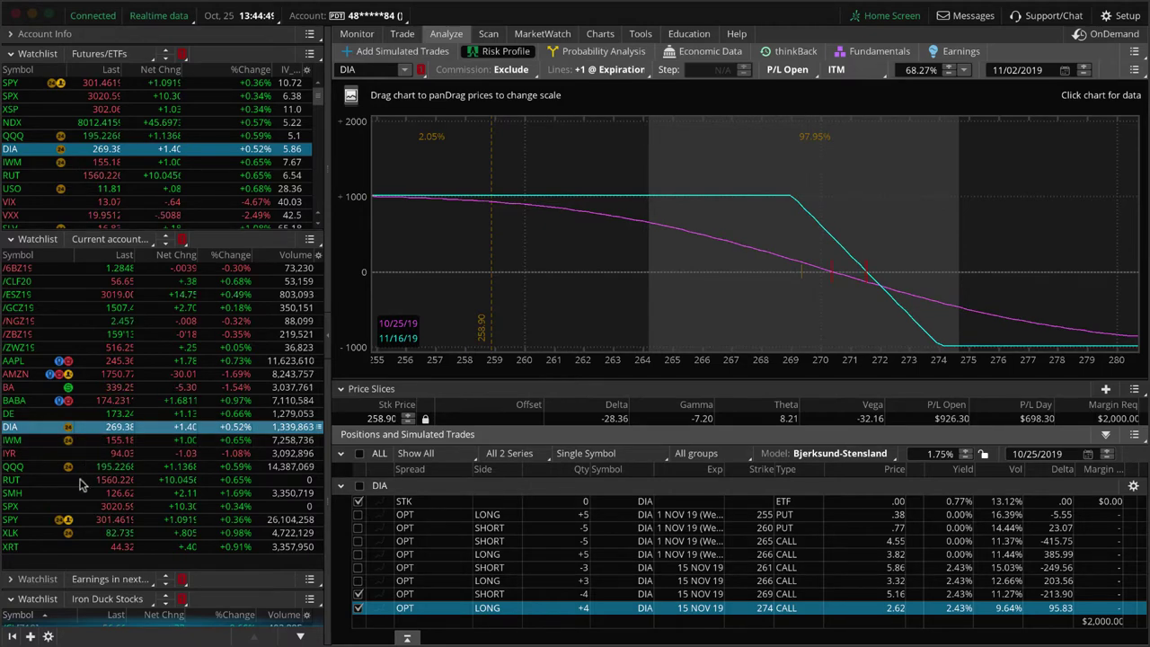
pyautogui.click(47, 523)
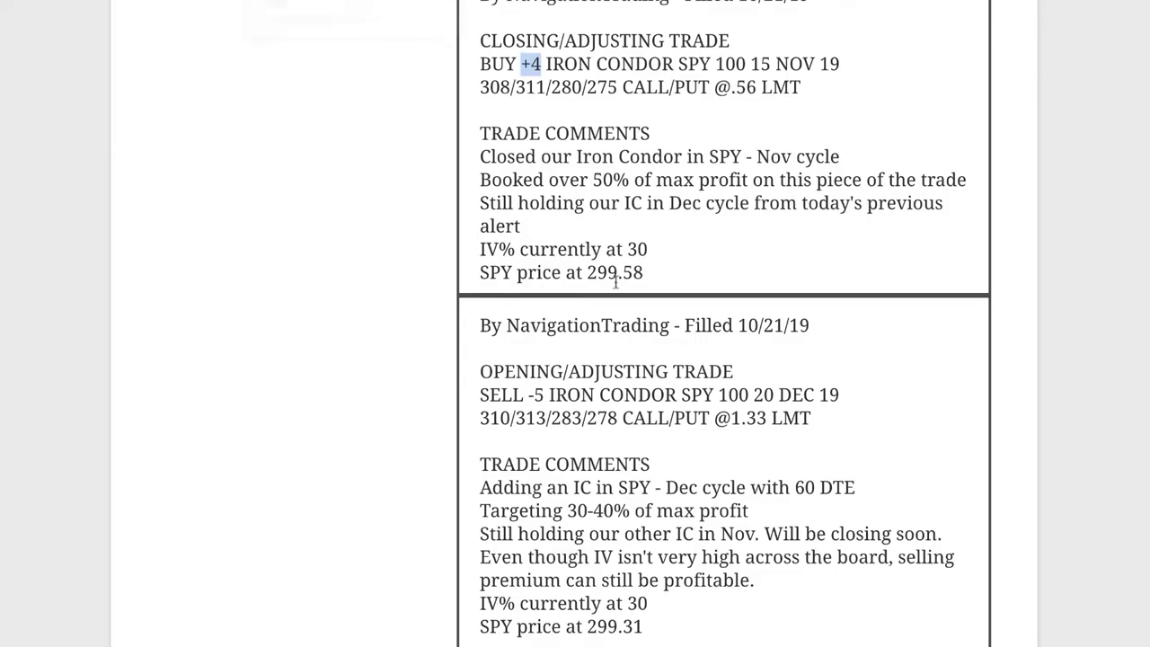
pyautogui.scroll(5, 617, 282)
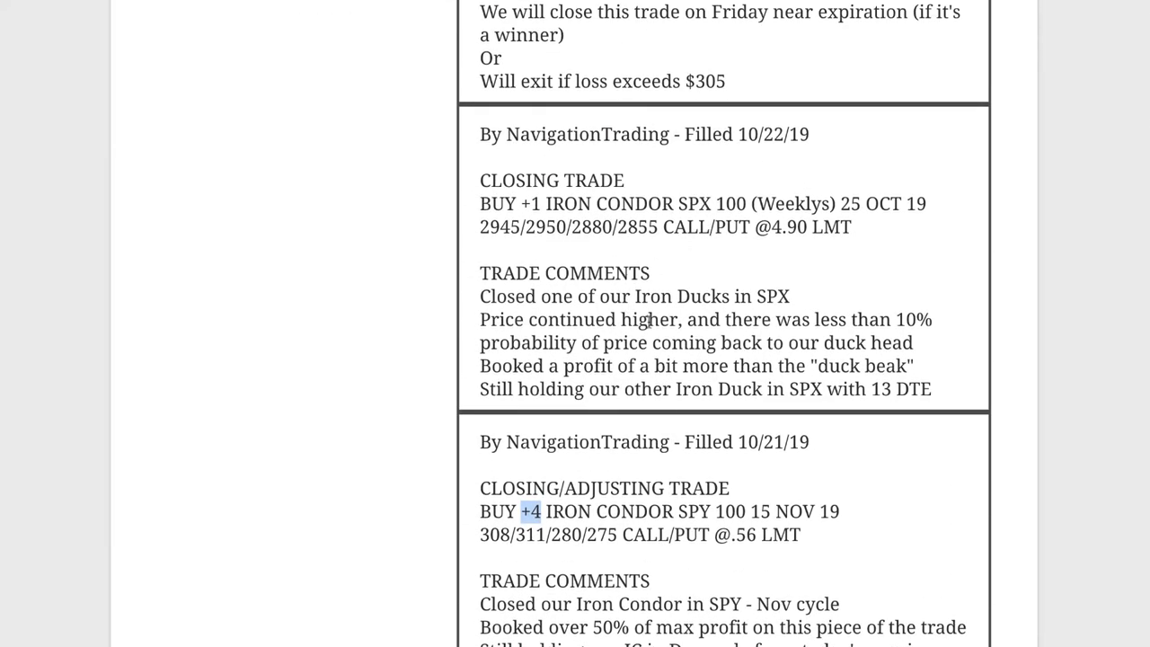
pyautogui.moveTo(634, 296); pyautogui.dragTo(862, 302)
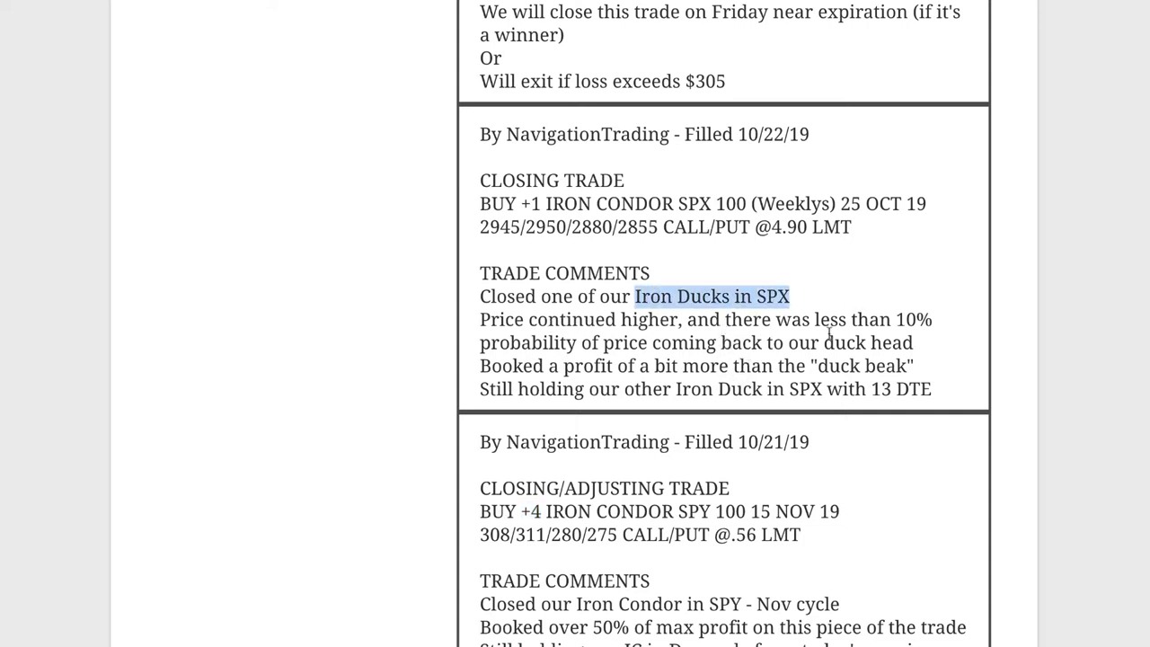
pyautogui.moveTo(816, 320); pyautogui.dragTo(938, 323)
pyautogui.moveTo(825, 343); pyautogui.dragTo(926, 345)
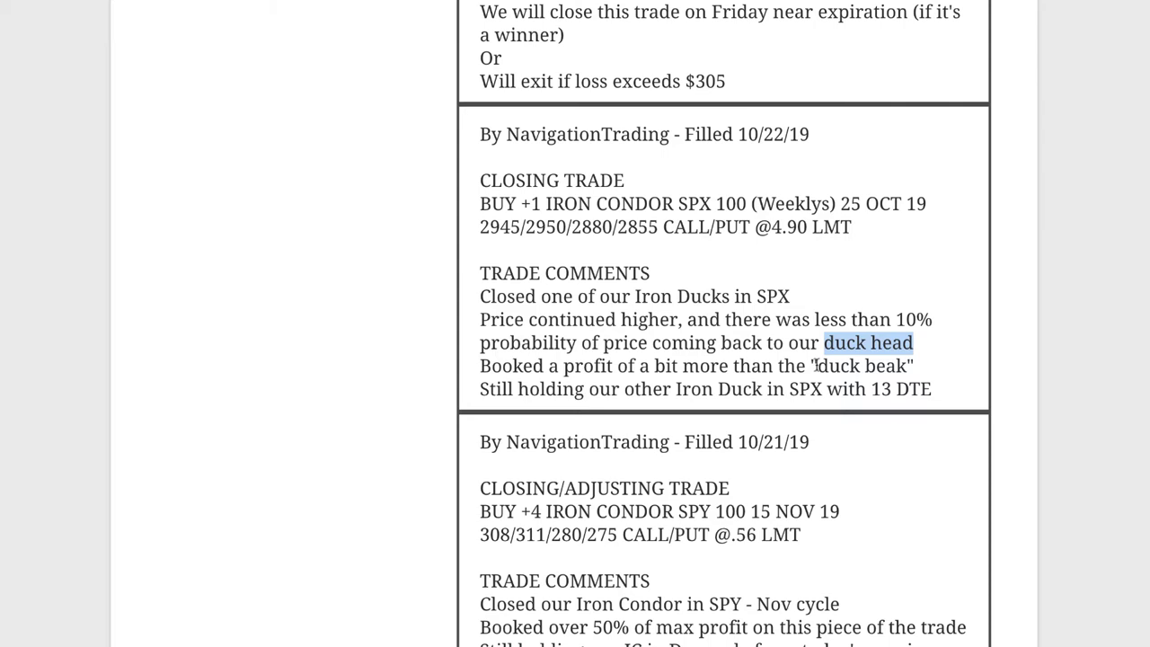
pyautogui.moveTo(816, 366); pyautogui.dragTo(926, 368)
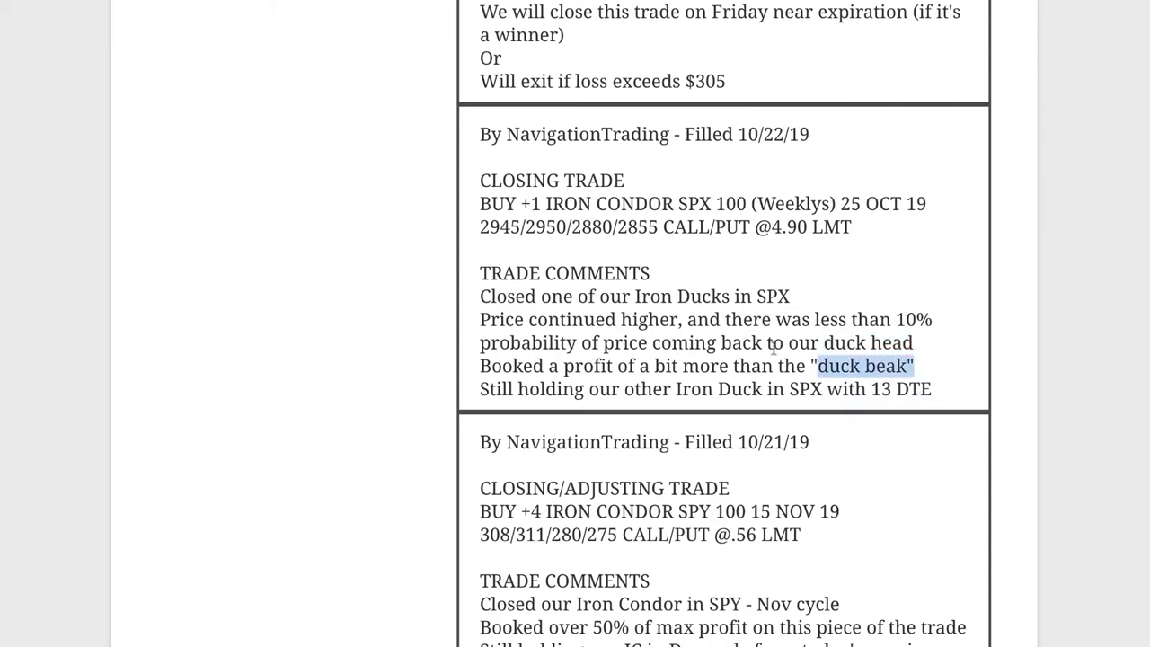
pyautogui.scroll(2, 763, 337)
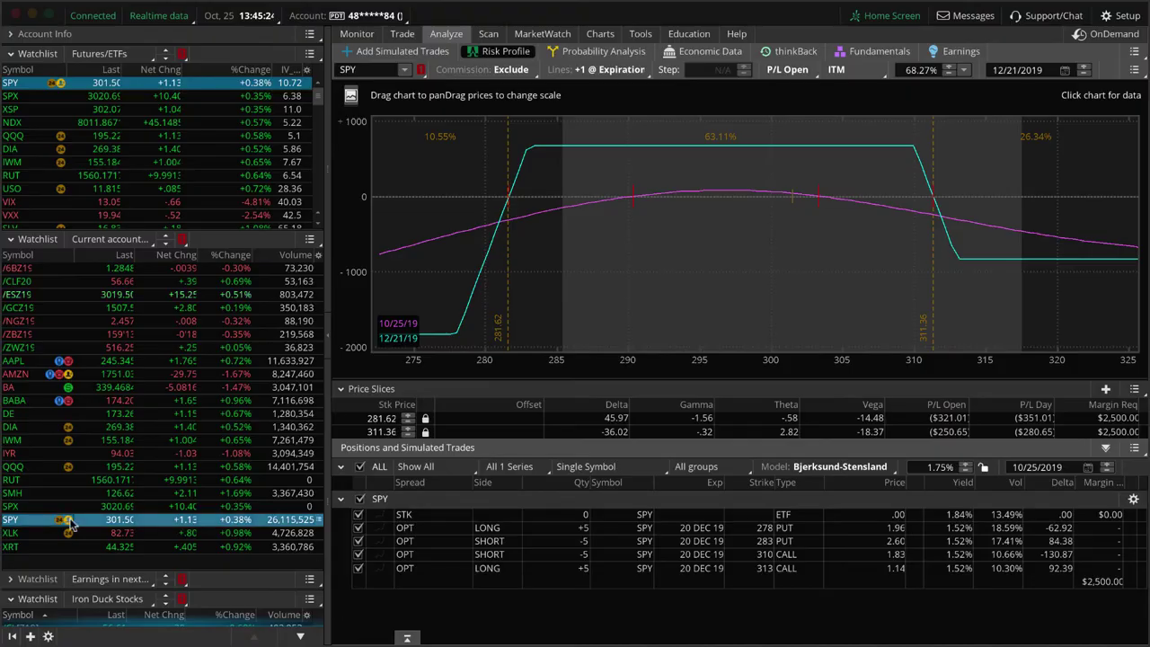
# - Load SPX's risk profile, delete the simulated iron condor, and narrow the price range
pyautogui.click(40, 508)
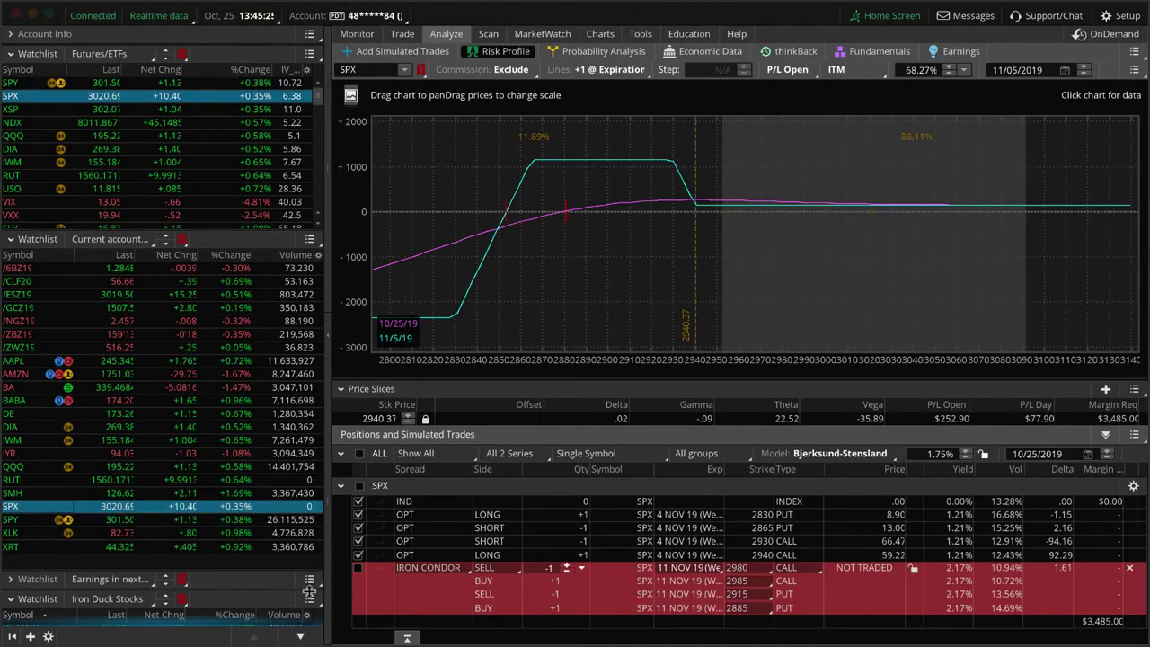
pyautogui.click(1130, 571)
pyautogui.moveTo(749, 361); pyautogui.dragTo(909, 296)
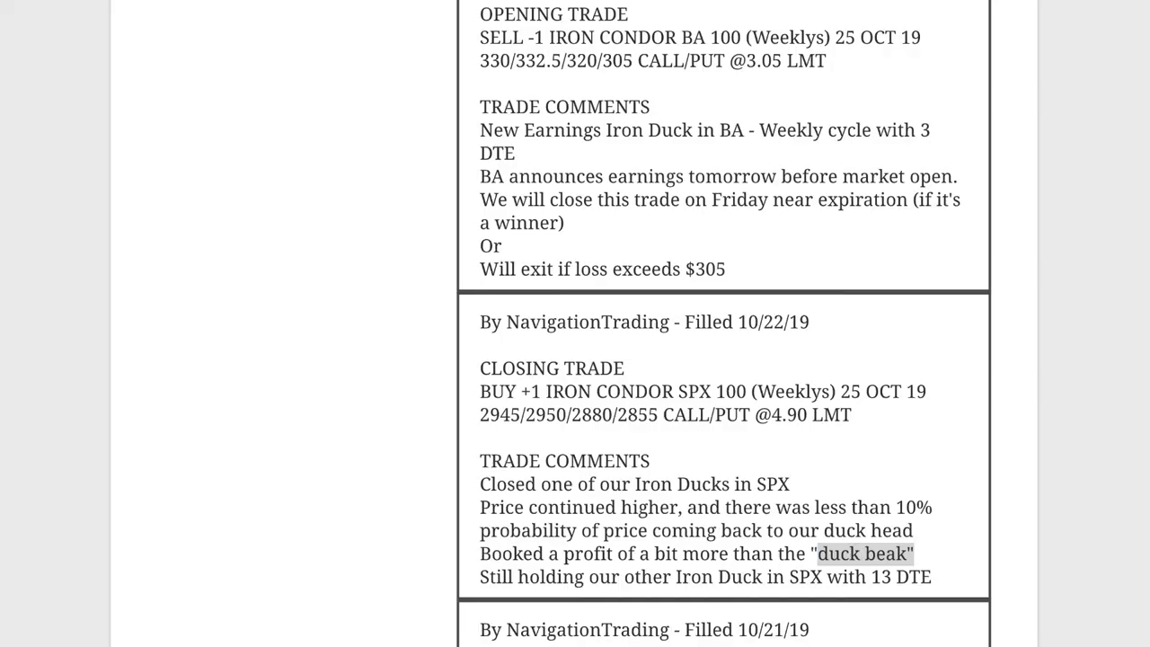
pyautogui.scroll(4, 587, 329)
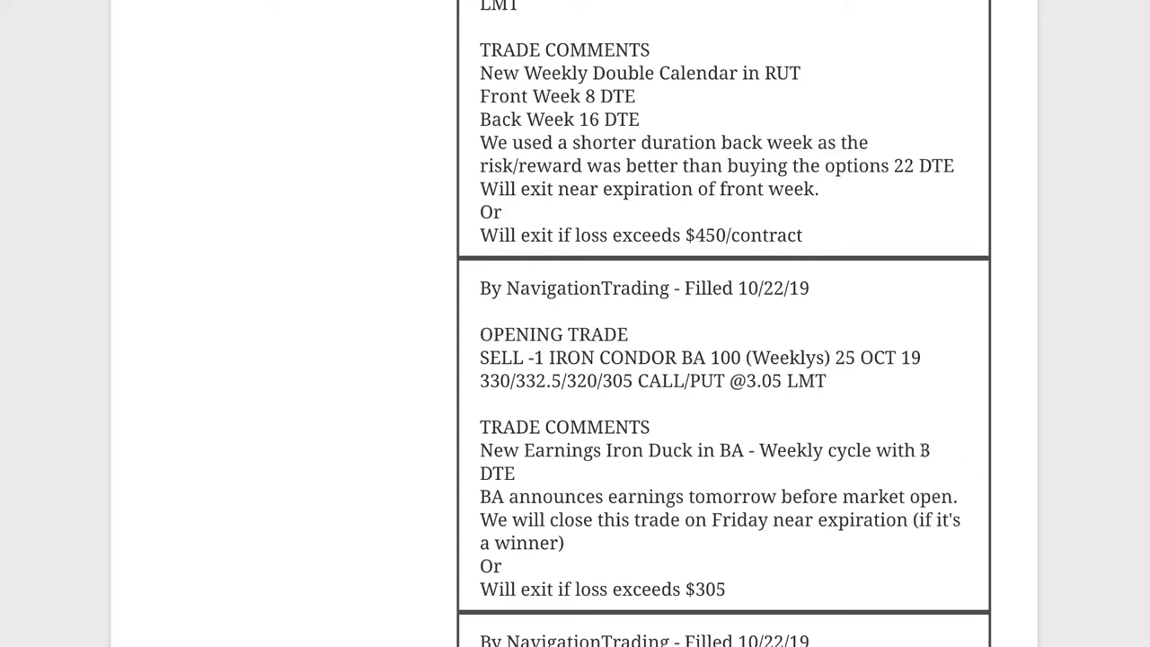
pyautogui.moveTo(937, 464); pyautogui.dragTo(880, 483)
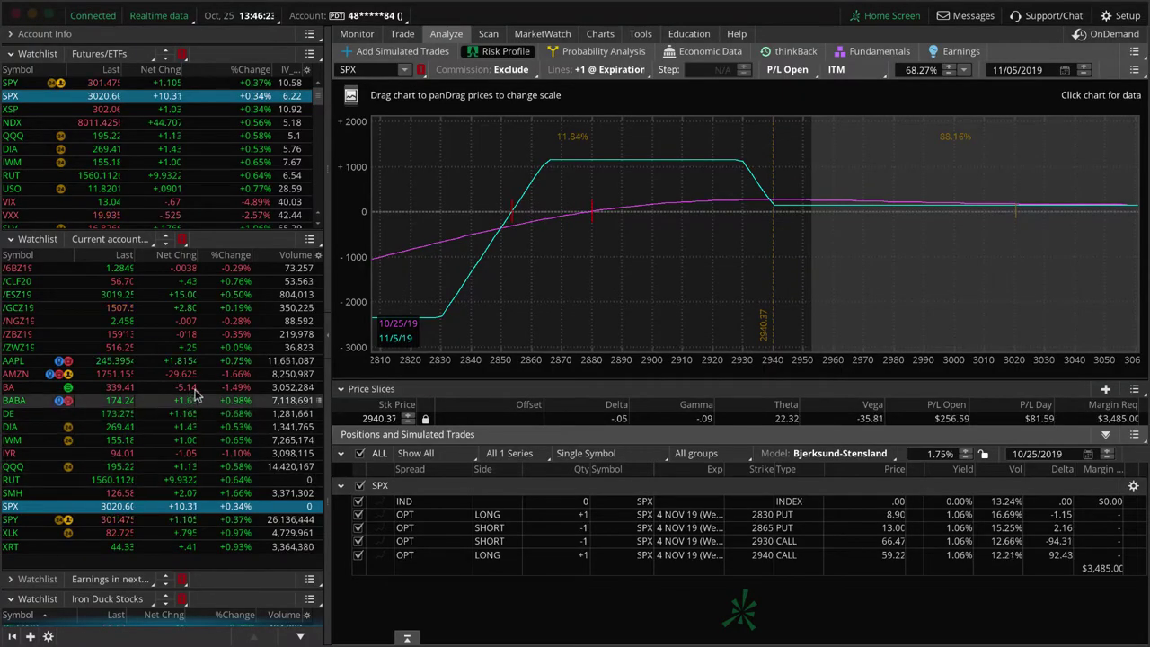
# - Select BA in the watchlist to show its 25 OCT 19 iron condor risk profile
pyautogui.click(194, 388)
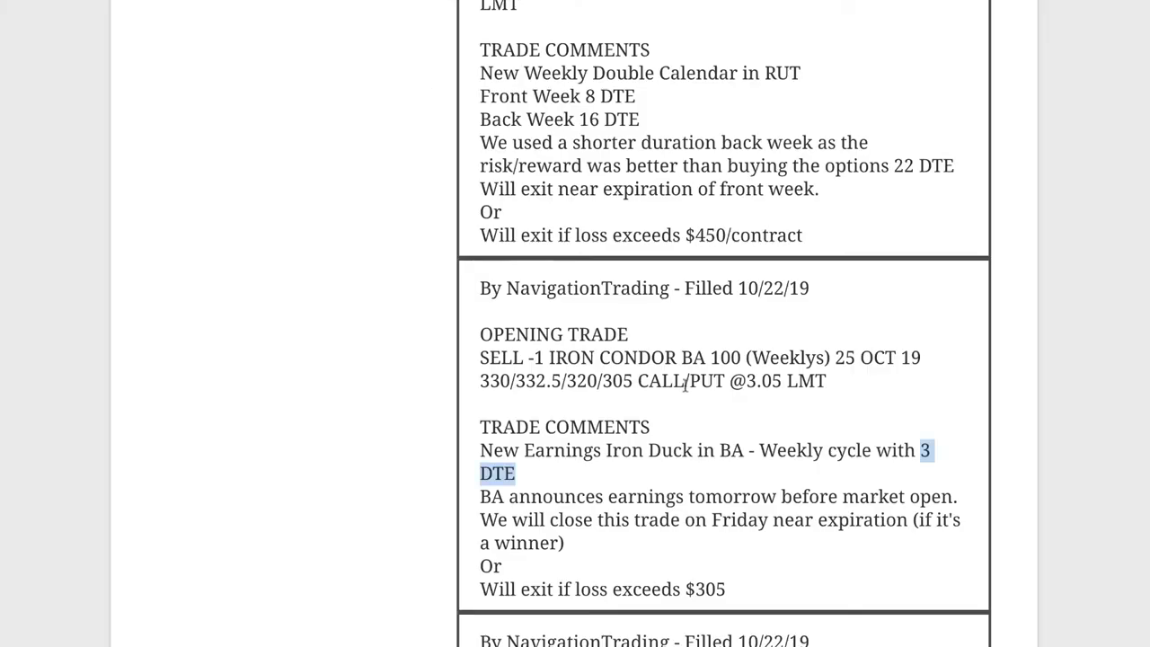
pyautogui.scroll(5, 685, 386)
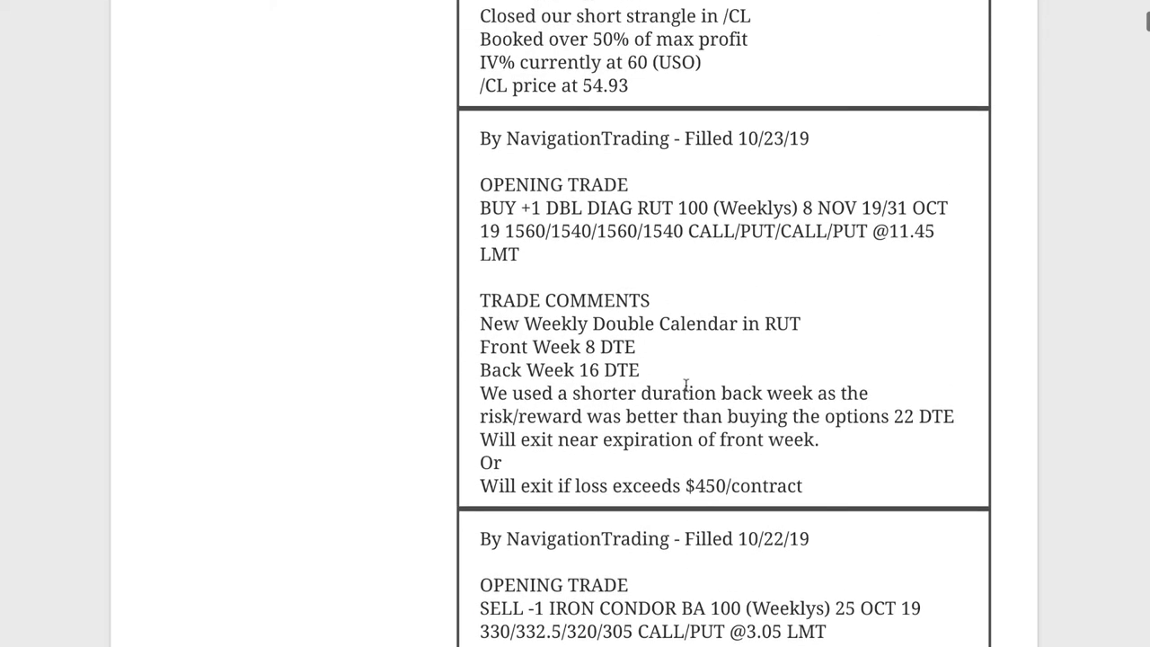
pyautogui.moveTo(637, 208); pyautogui.dragTo(670, 208)
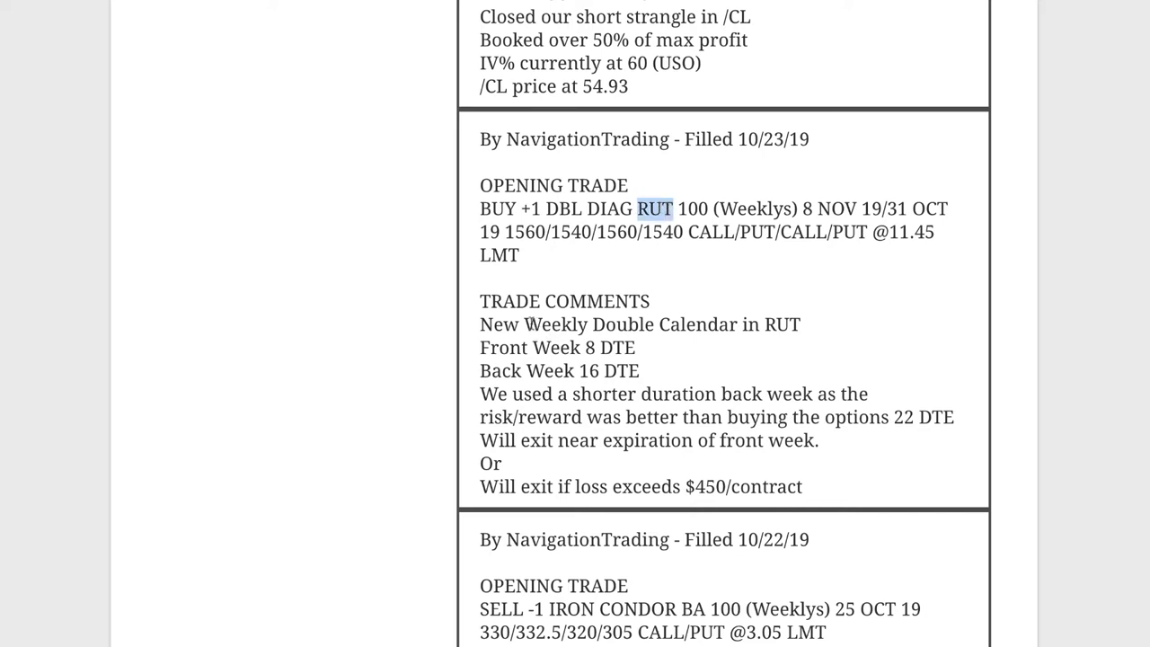
pyautogui.moveTo(526, 324); pyautogui.dragTo(807, 329)
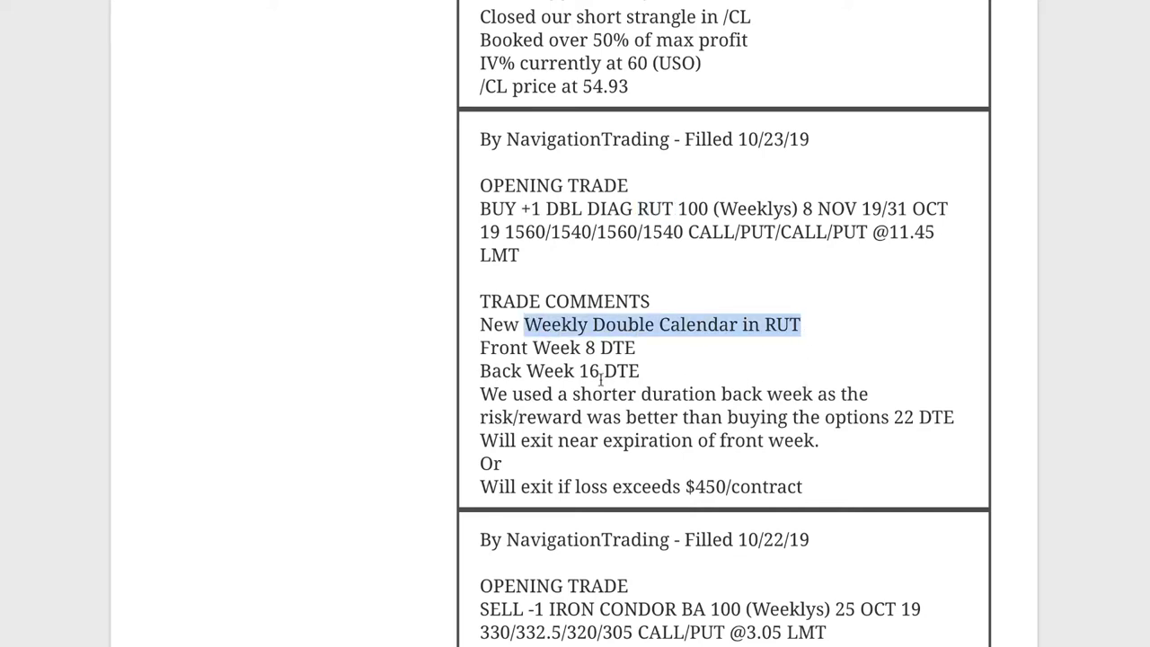
pyautogui.moveTo(640, 351); pyautogui.dragTo(815, 395)
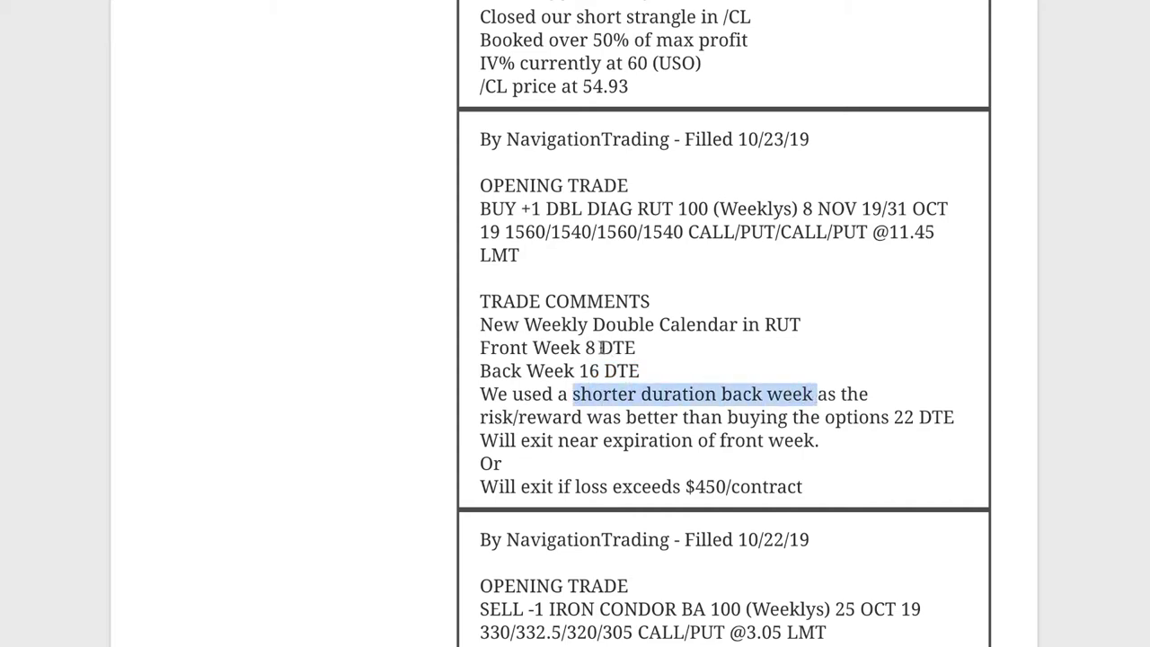
pyautogui.moveTo(586, 348); pyautogui.dragTo(638, 349)
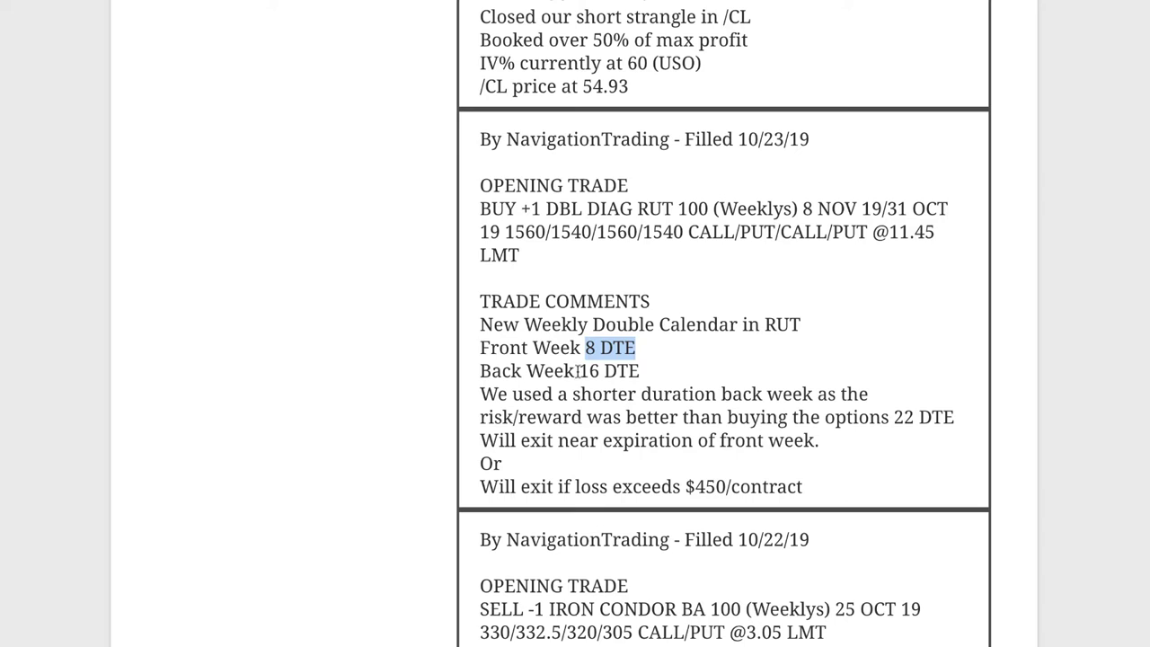
pyautogui.moveTo(577, 371); pyautogui.dragTo(639, 371)
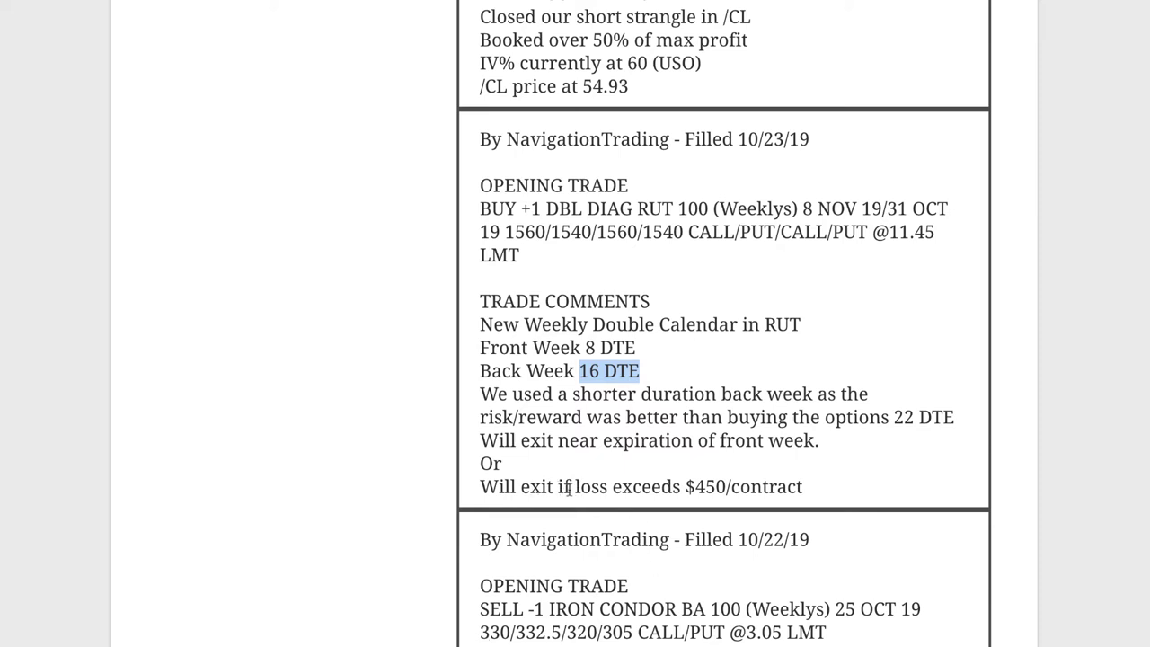
pyautogui.moveTo(687, 486); pyautogui.dragTo(803, 486)
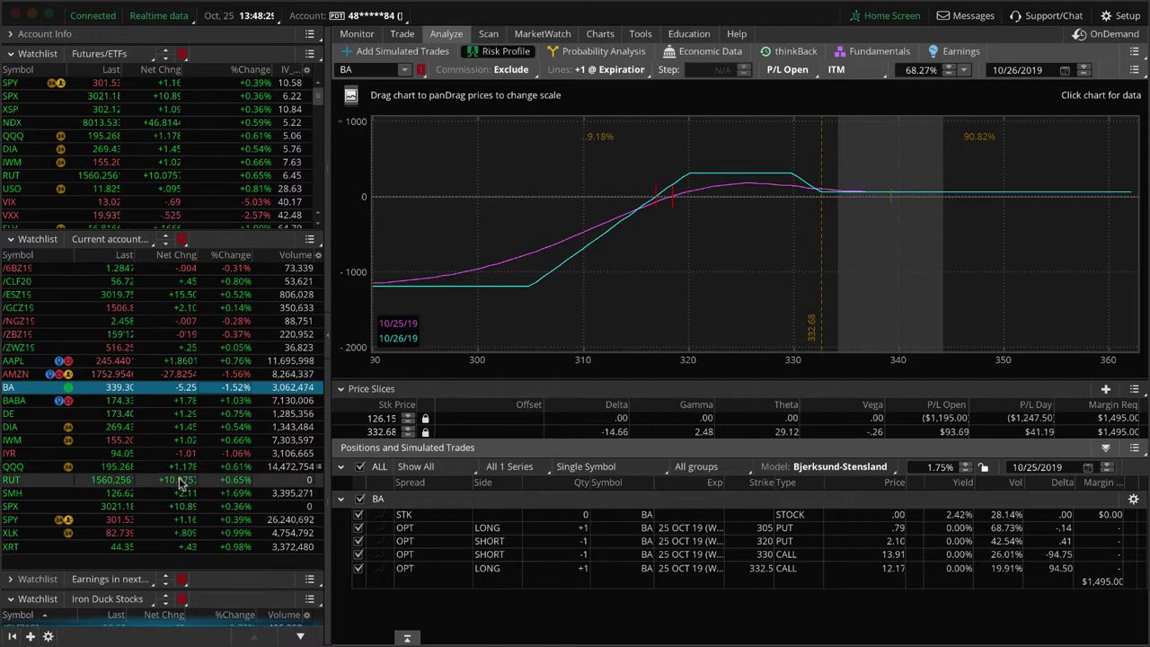
# - Load RUT's risk profile, set price slices to 1569.74 and 1531.01, and rescale the price axis
pyautogui.click(181, 482)
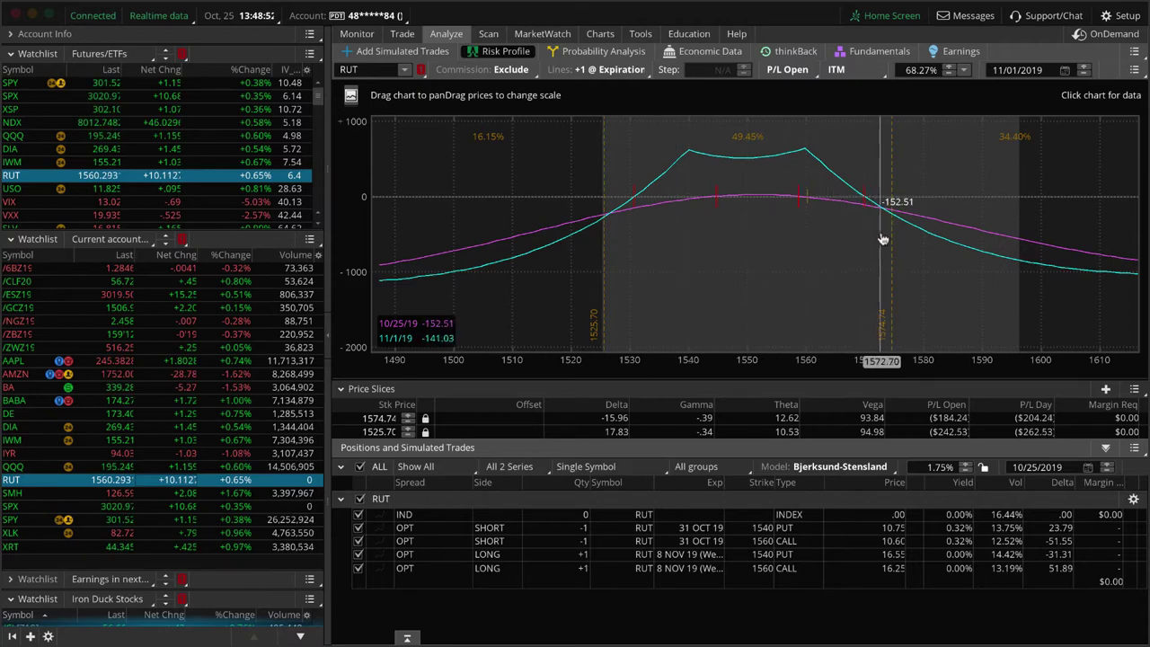
pyautogui.press('Down')
pyautogui.click(635, 254)
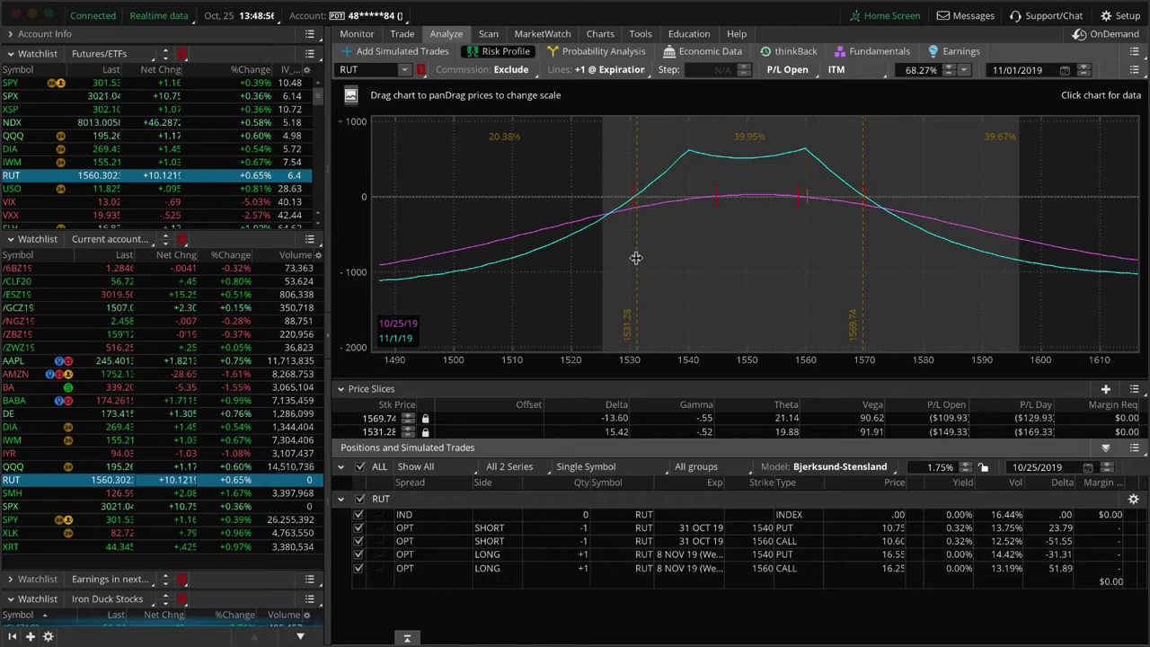
pyautogui.moveTo(901, 368); pyautogui.dragTo(907, 367)
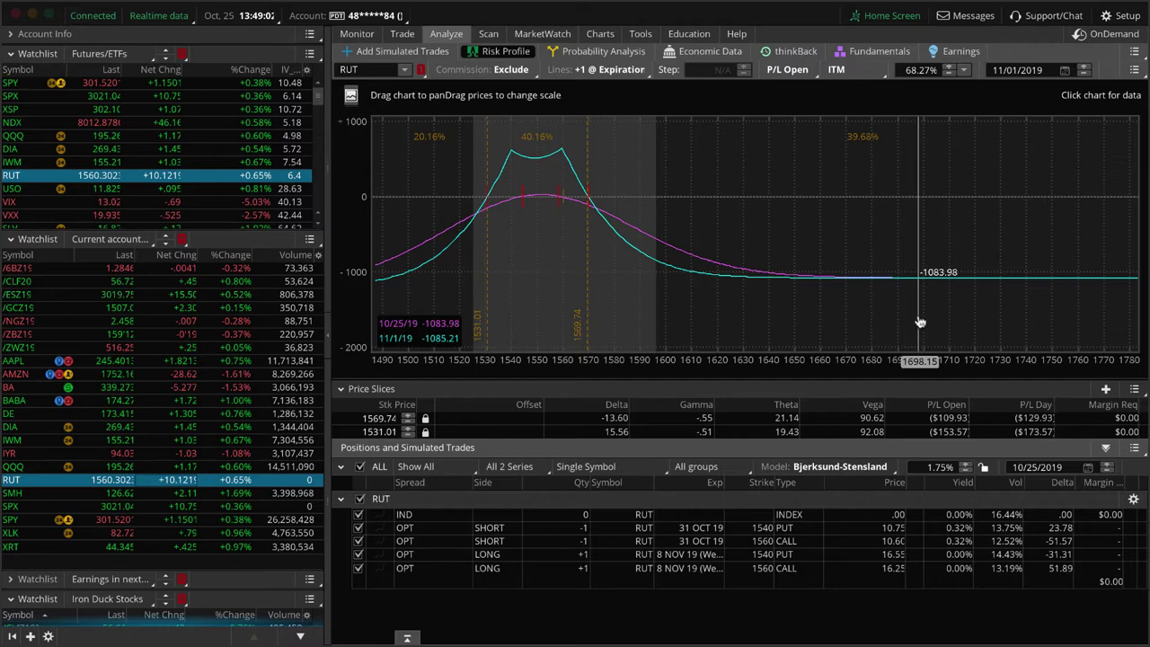
pyautogui.moveTo(632, 370); pyautogui.dragTo(956, 364)
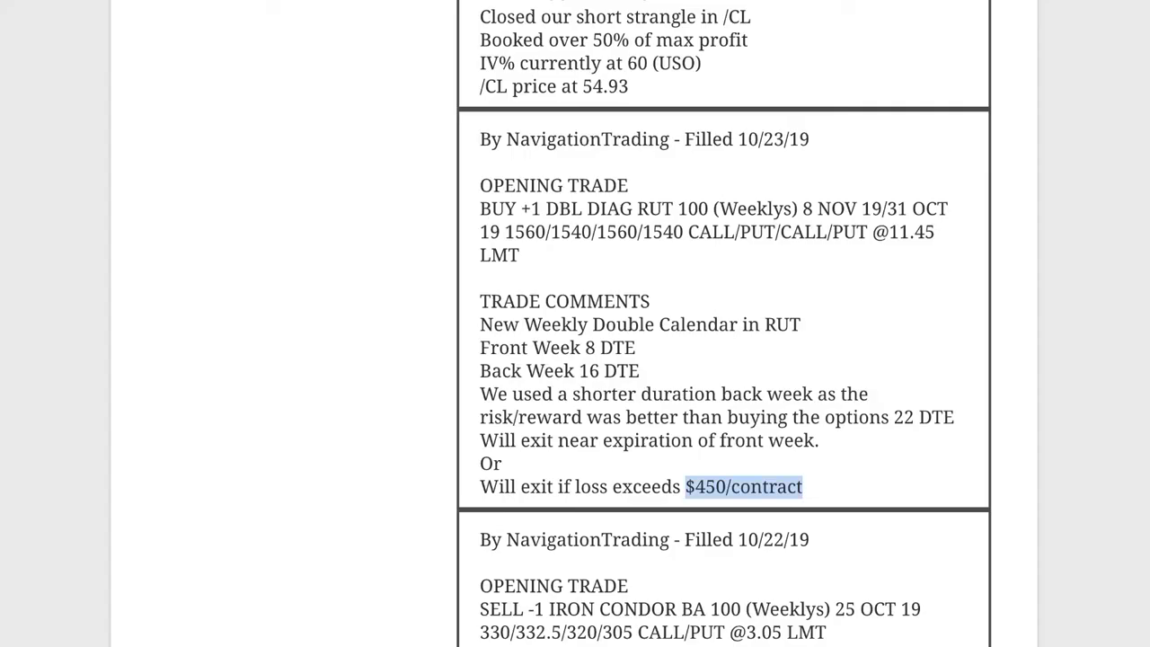
pyautogui.scroll(5, 608, 284)
# - Highlight /CL and the 50% of max profit note in the closing trade comment
pyautogui.scroll(-1, 609, 284)
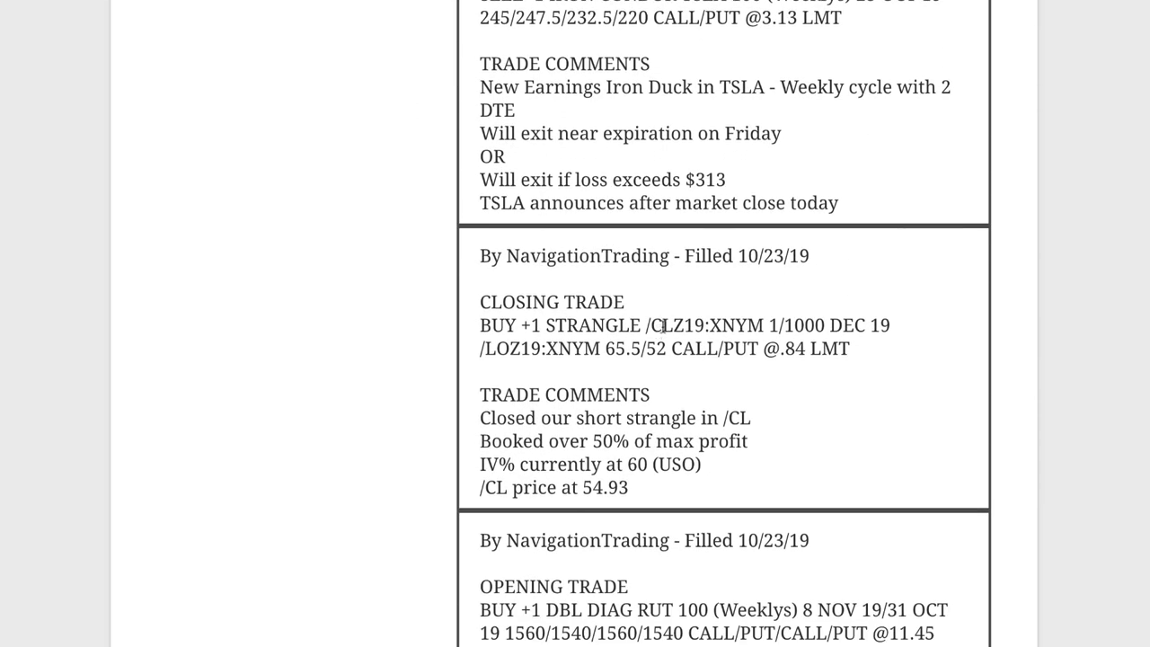
pyautogui.moveTo(670, 323); pyautogui.dragTo(655, 332)
pyautogui.moveTo(592, 440); pyautogui.dragTo(799, 447)
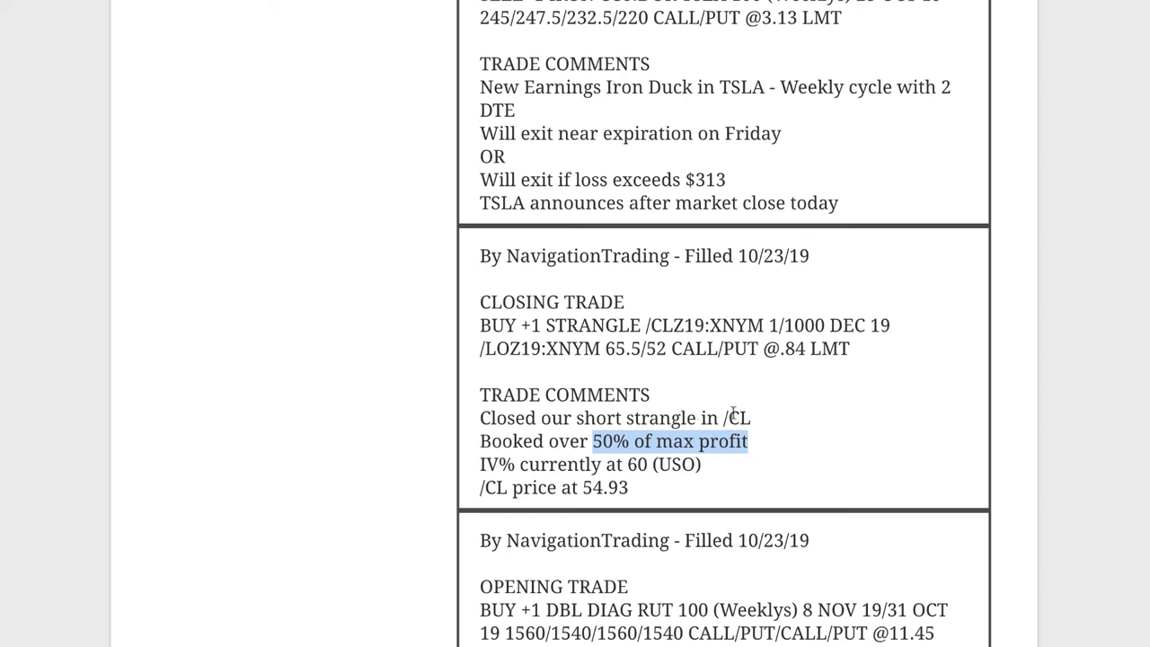
# - Scroll up and highlight 'Earnings Iron Duck in TSLA' in the opening trade's comment
pyautogui.scroll(3, 737, 415)
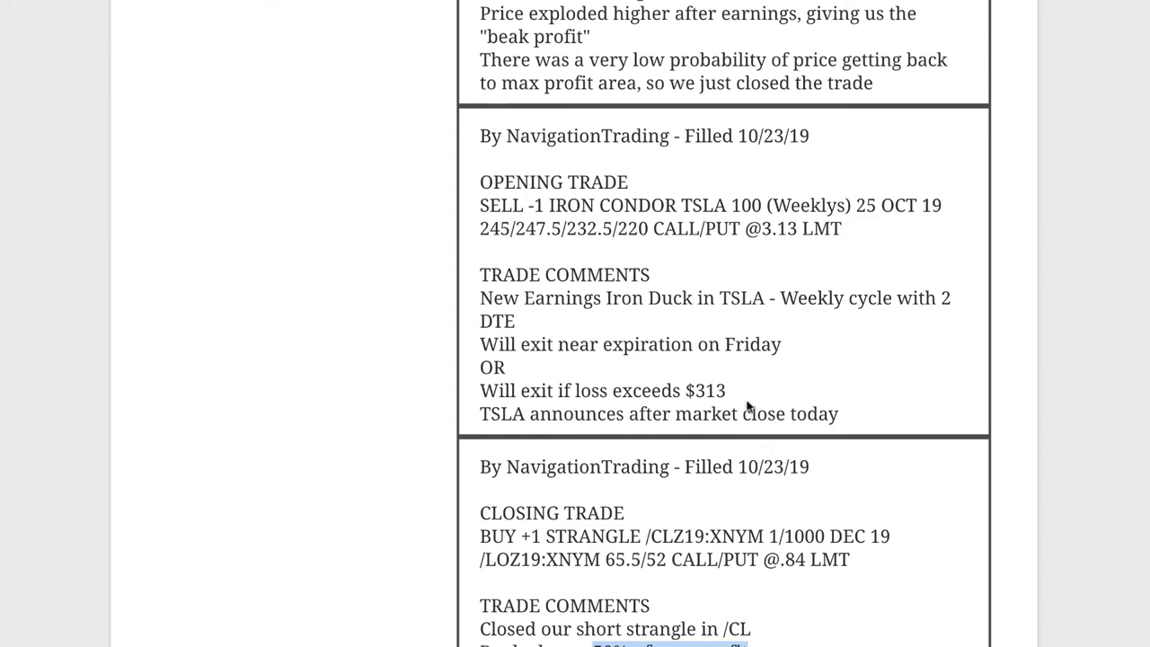
pyautogui.scroll(1, 758, 397)
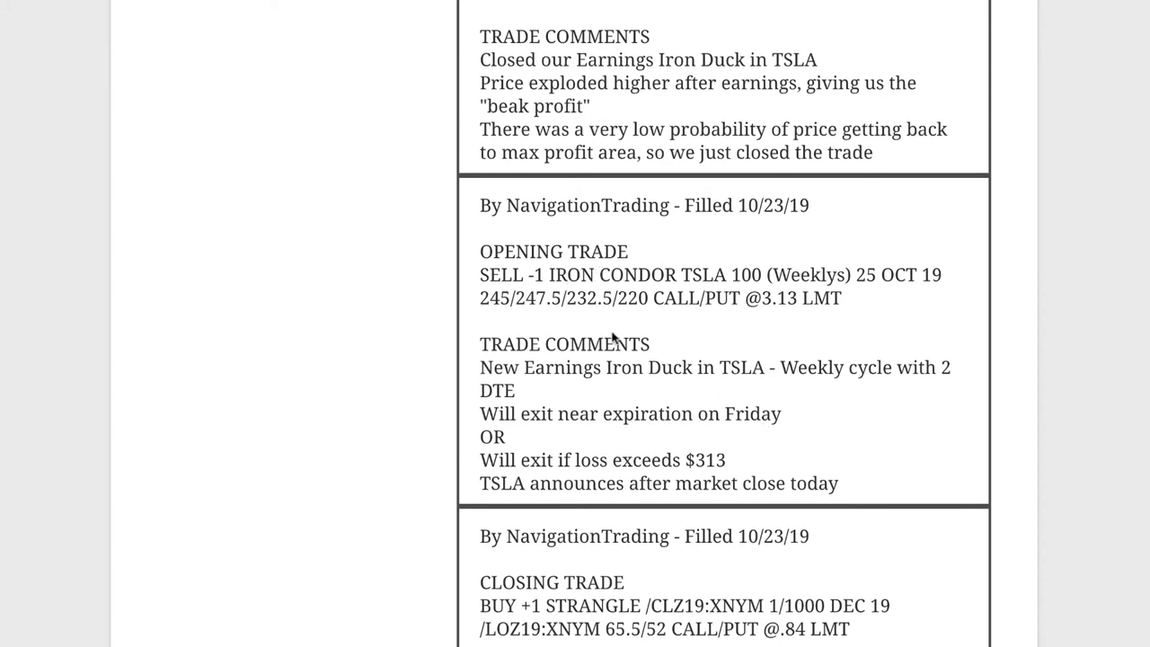
pyautogui.moveTo(524, 367); pyautogui.dragTo(765, 372)
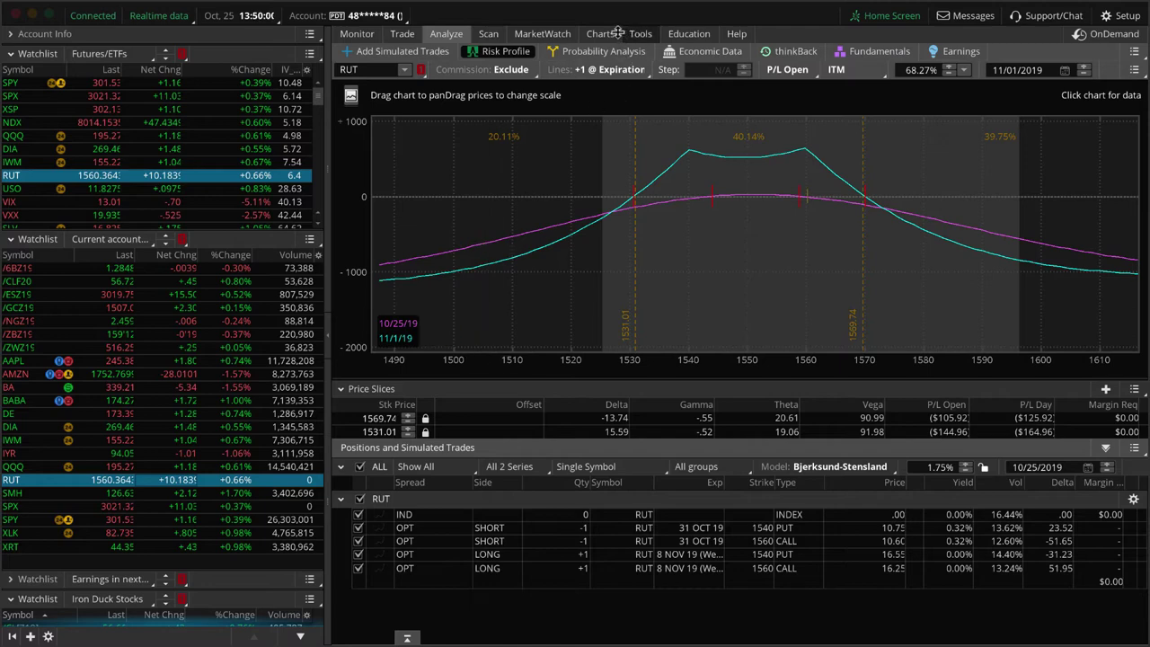
# - Load the TSLA daily chart and mark the 9/9/19 to 10/30/19 range
pyautogui.click(602, 33)
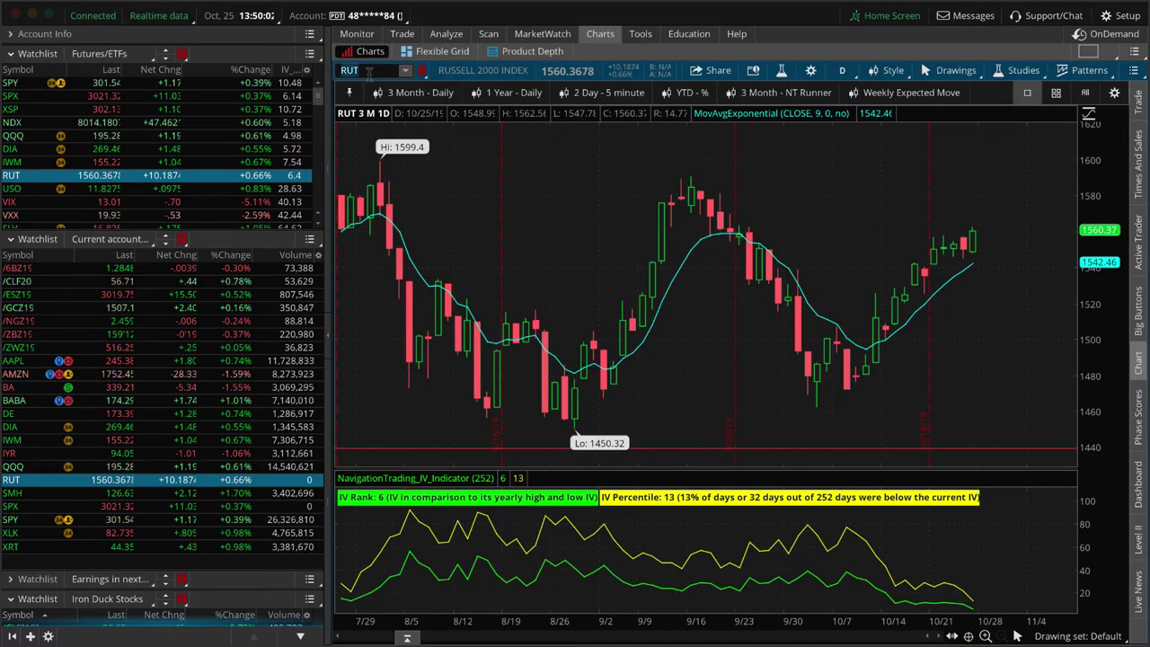
pyautogui.click(368, 71)
pyautogui.write('TSLA')
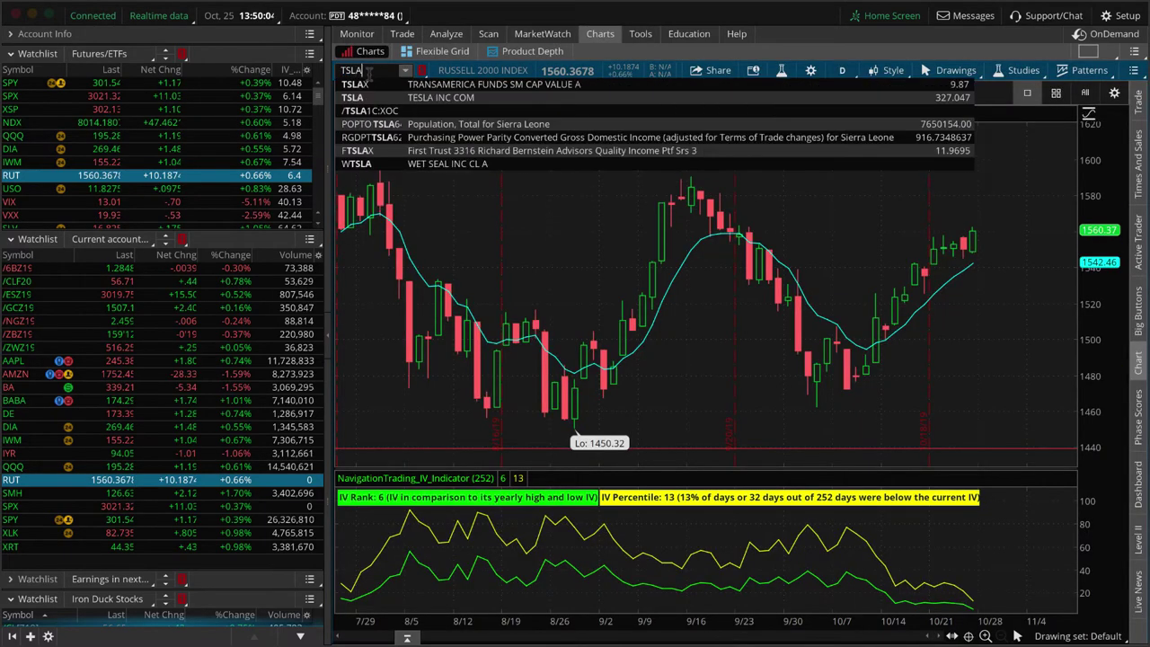
pyautogui.press('Return')
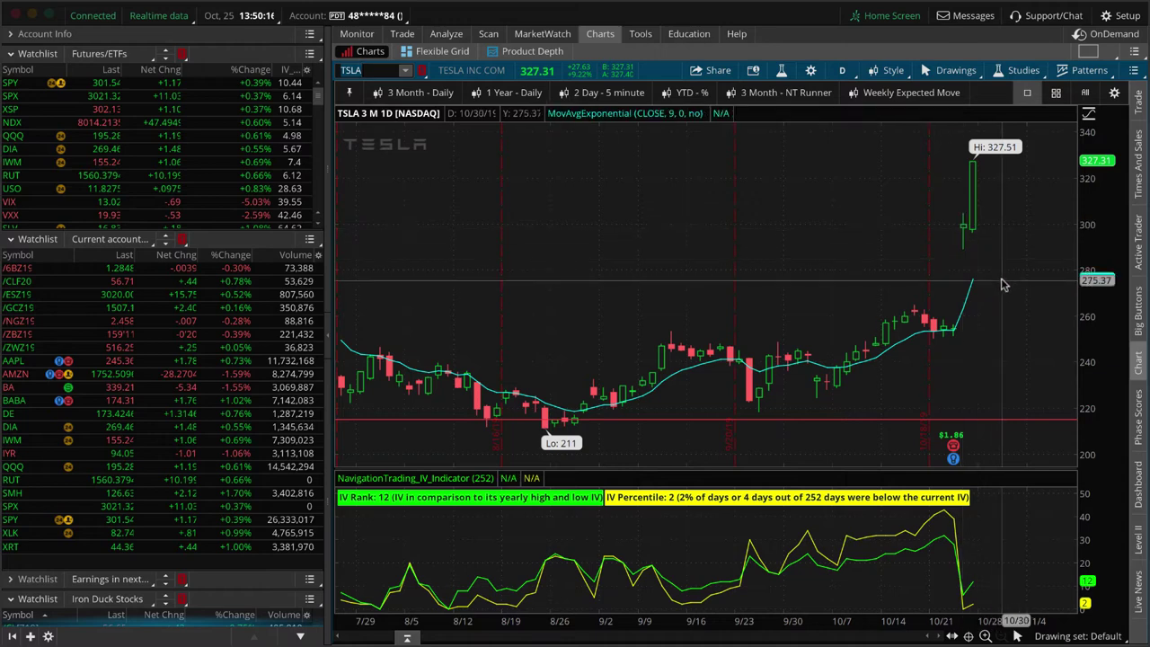
pyautogui.moveTo(643, 239); pyautogui.dragTo(1011, 250)
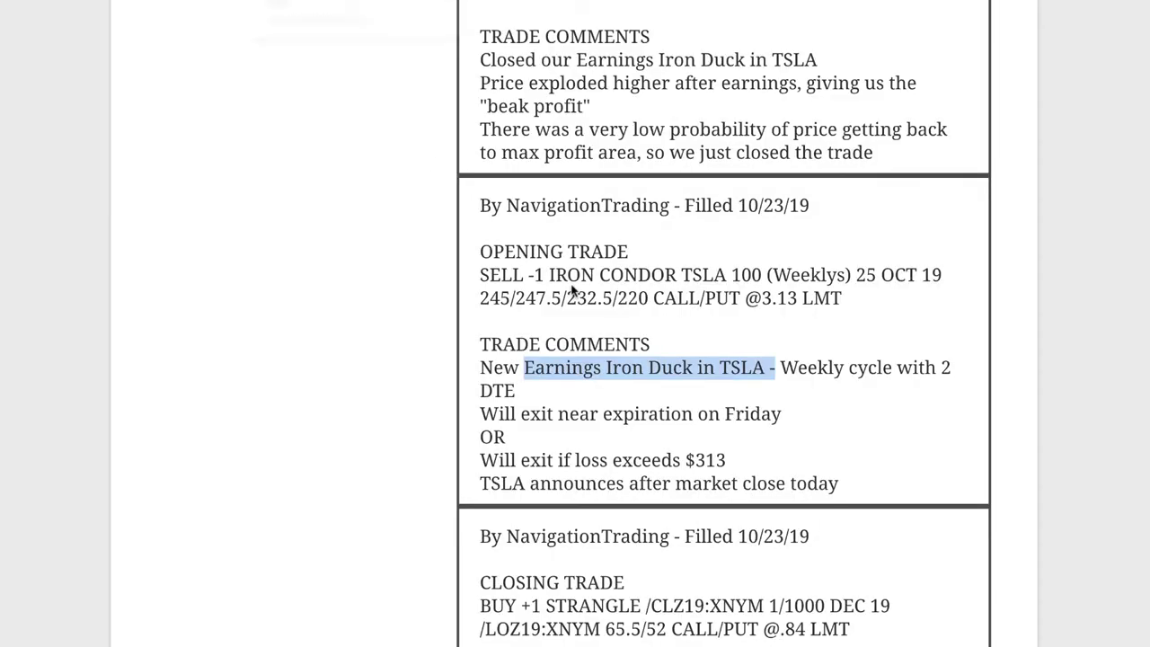
# - Highlight 'beak profit', then 'Earnings Iron Duck in AMZN' further up the trade log
pyautogui.scroll(3, 575, 292)
pyautogui.scroll(1, 679, 300)
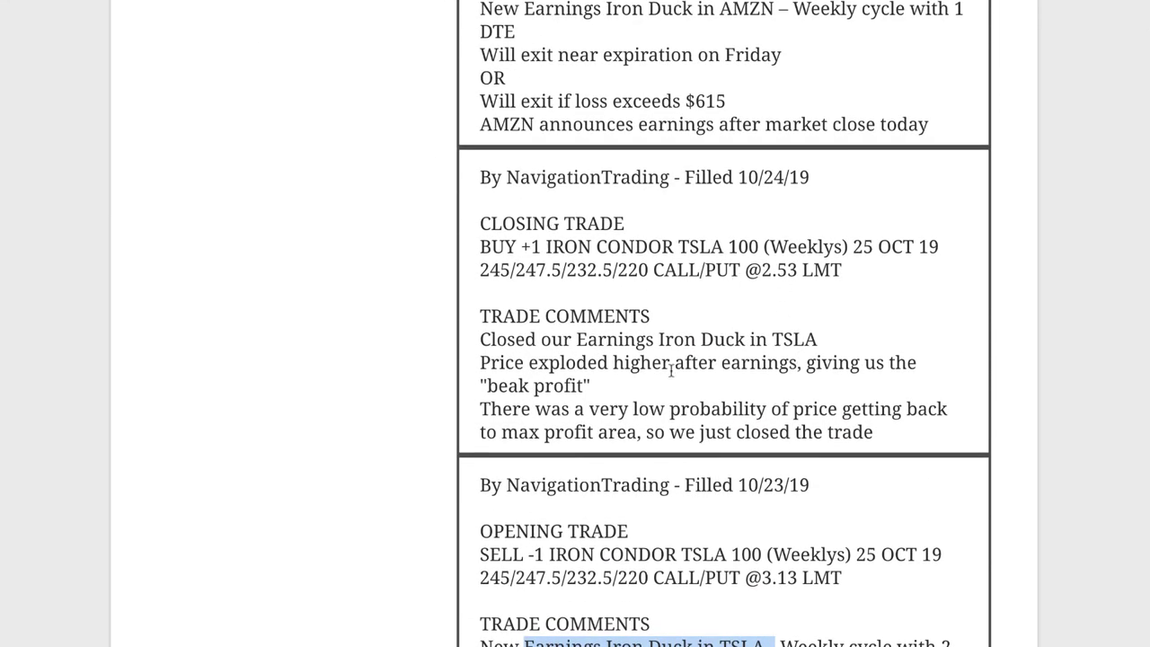
pyautogui.moveTo(600, 387); pyautogui.dragTo(479, 385)
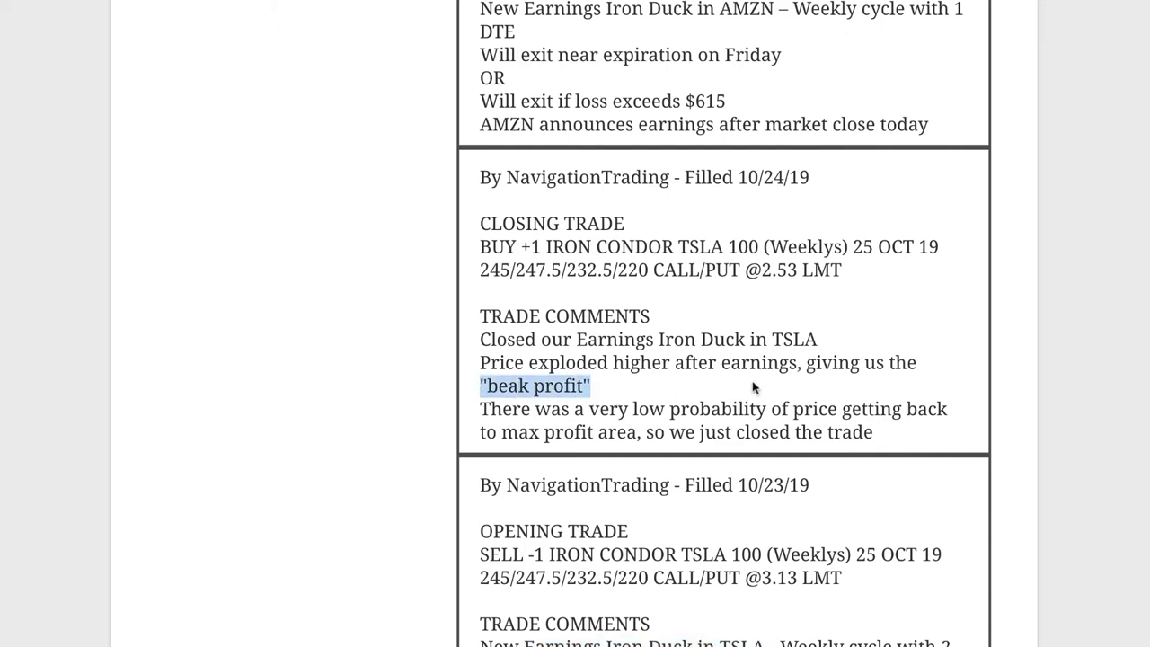
pyautogui.scroll(4, 759, 389)
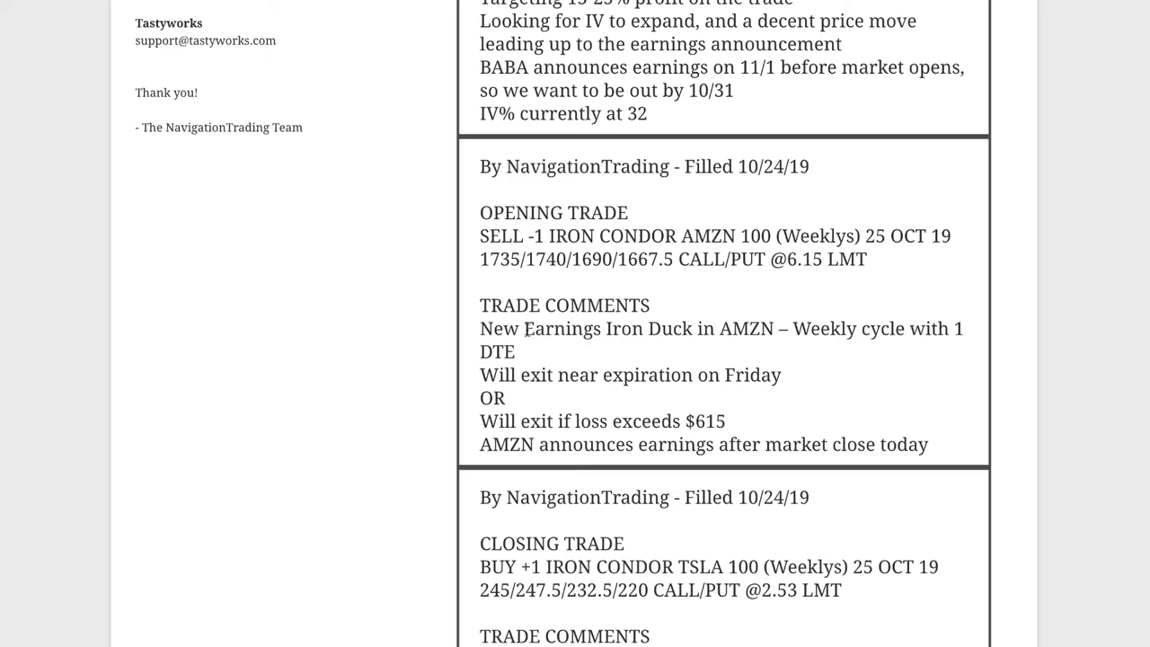
pyautogui.moveTo(524, 329); pyautogui.dragTo(779, 329)
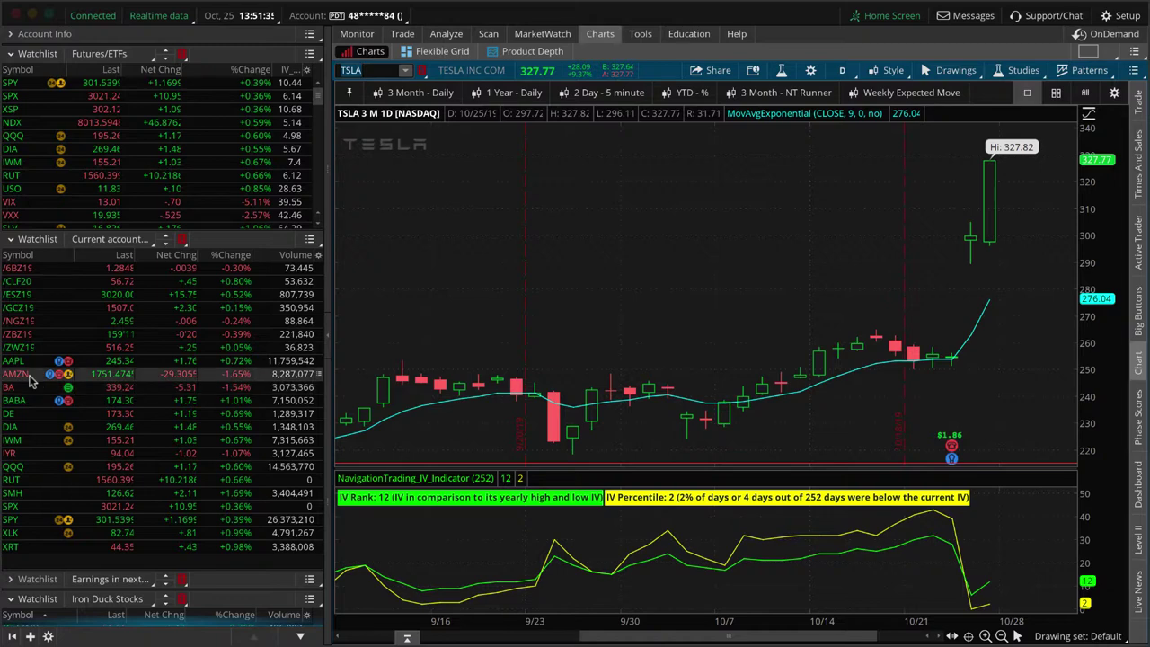
# - Switch the chart from TSLA to AMZN using the watchlist
pyautogui.click(29, 376)
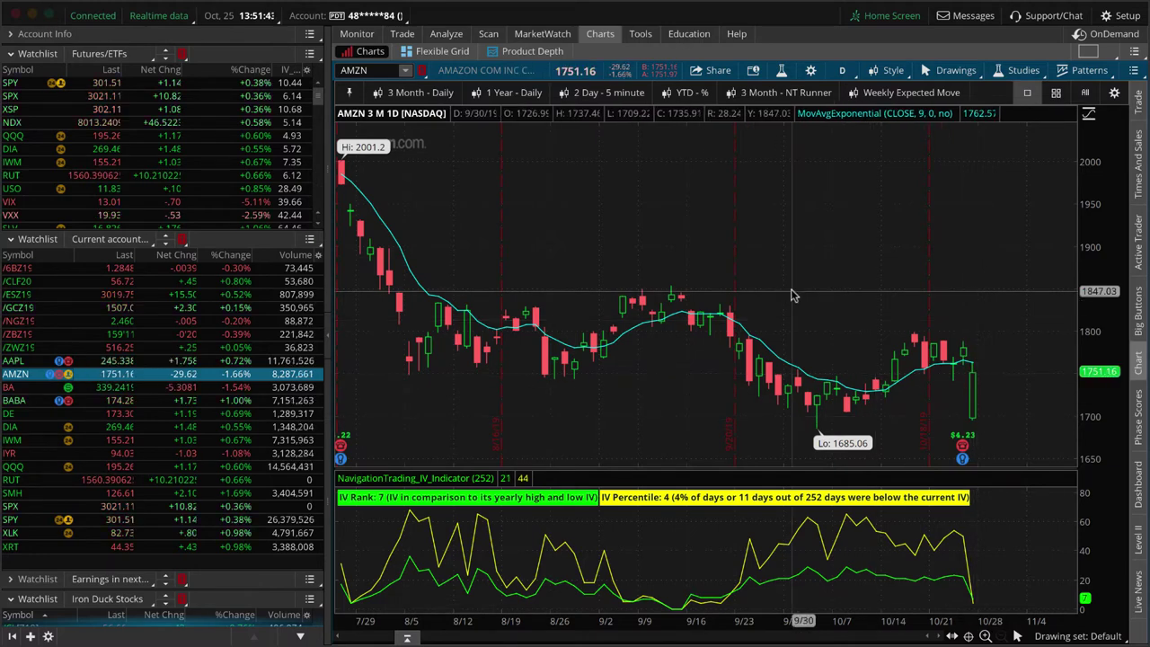
pyautogui.moveTo(593, 115)
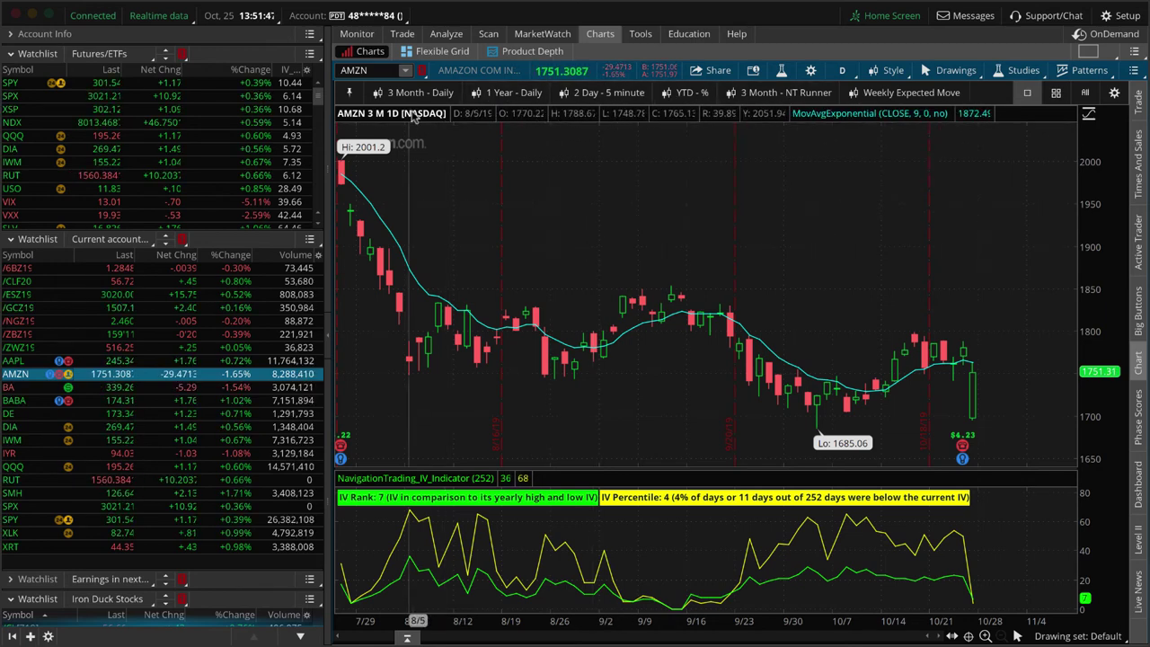
# - Switch AMZN to the 2-day 5-minute chart and measure the post-earnings drop from 1788.34 to 1618
pyautogui.click(596, 94)
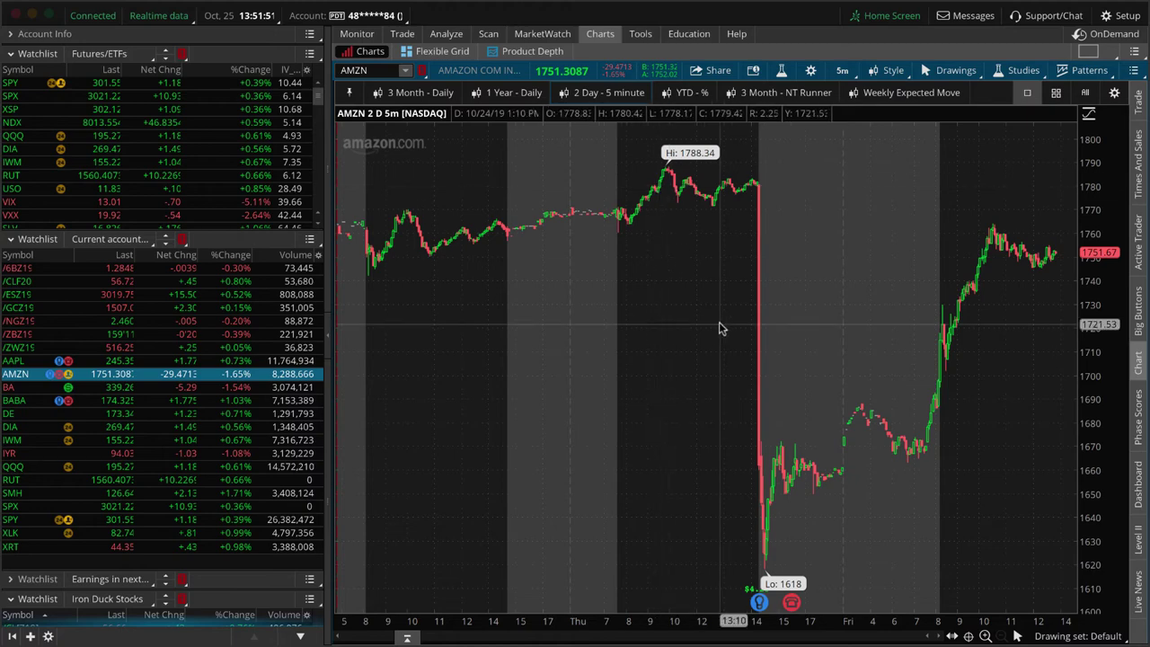
pyautogui.moveTo(611, 355); pyautogui.dragTo(1078, 357)
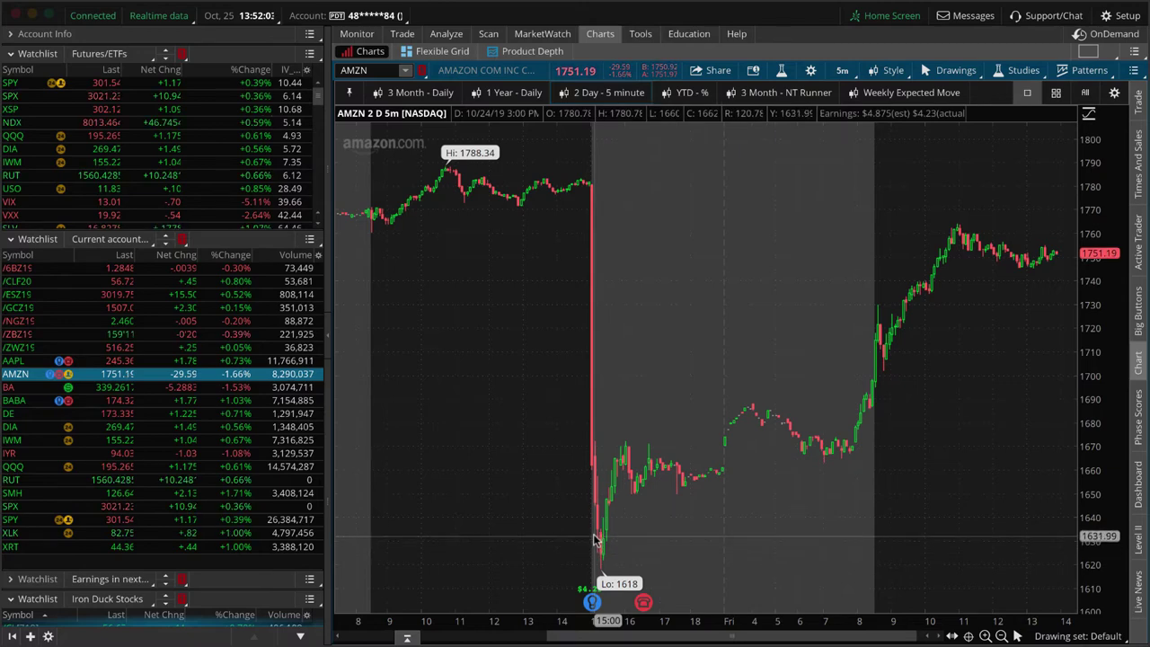
# - Open the AMZN 1667.5/1690/1735/1740 iron condor risk profile and pan its P/L graph
pyautogui.click(446, 34)
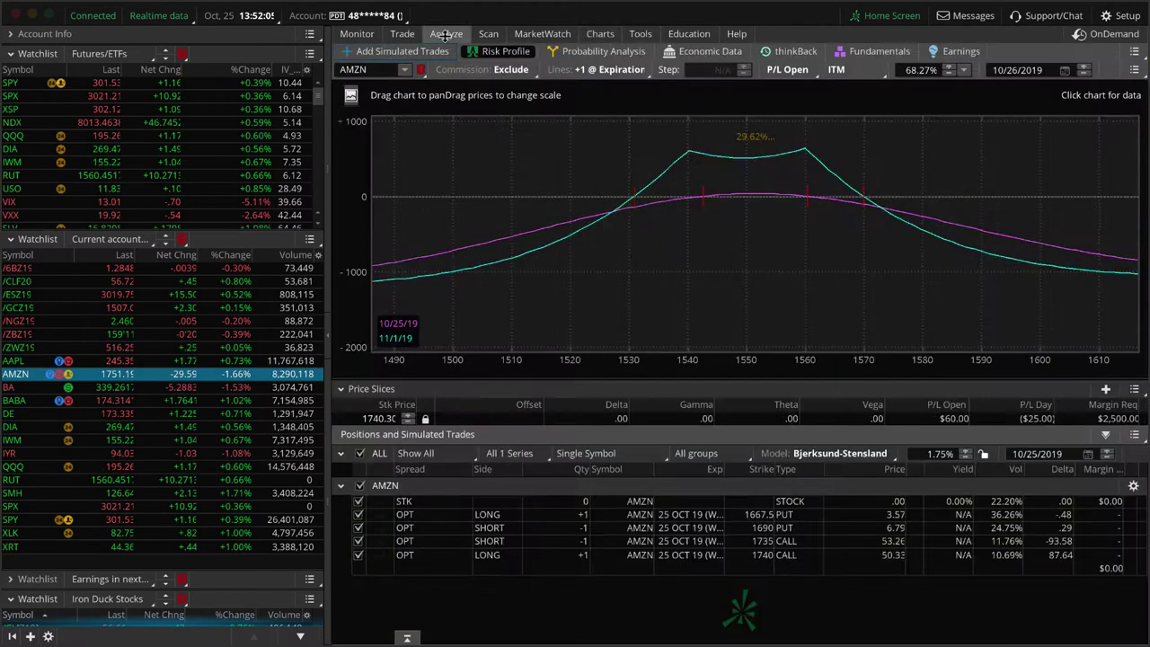
pyautogui.moveTo(708, 303); pyautogui.dragTo(888, 299)
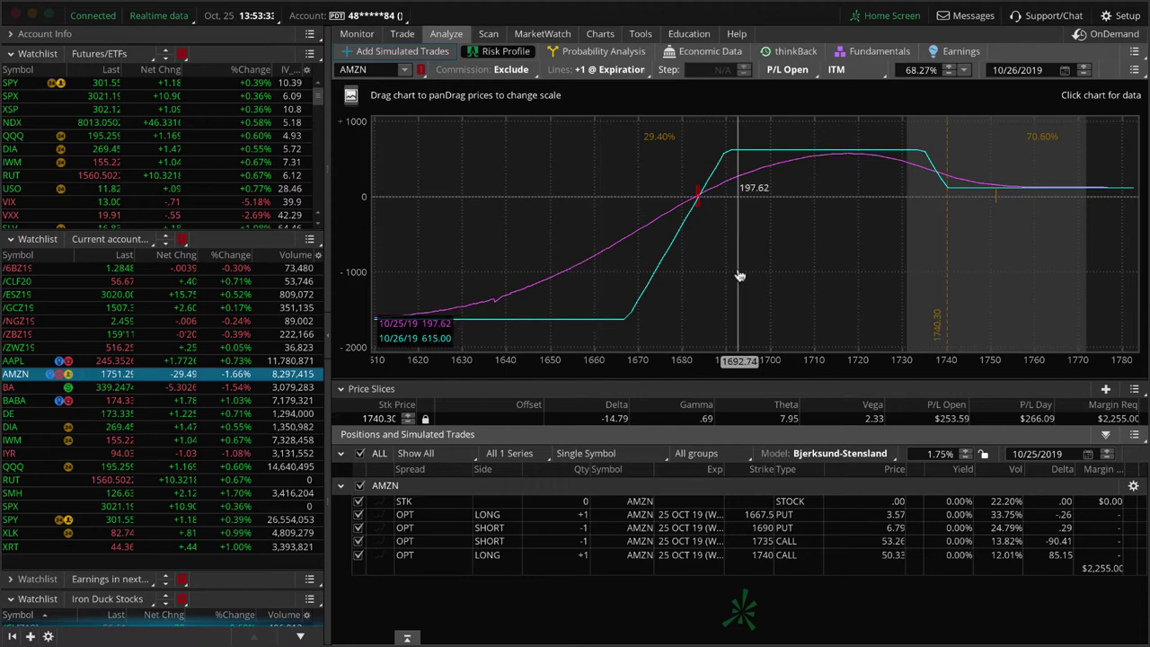
# - Go back to the AMZN 2-day 5-minute chart, now trading near 1752
pyautogui.click(602, 33)
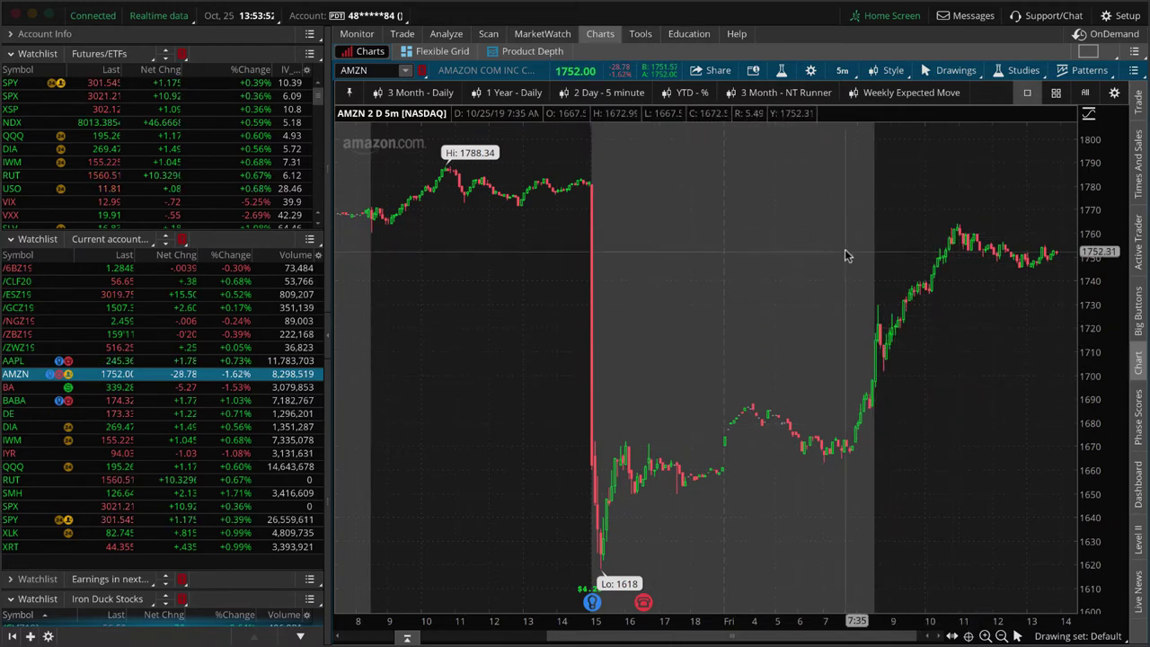
pyautogui.moveTo(455, 34)
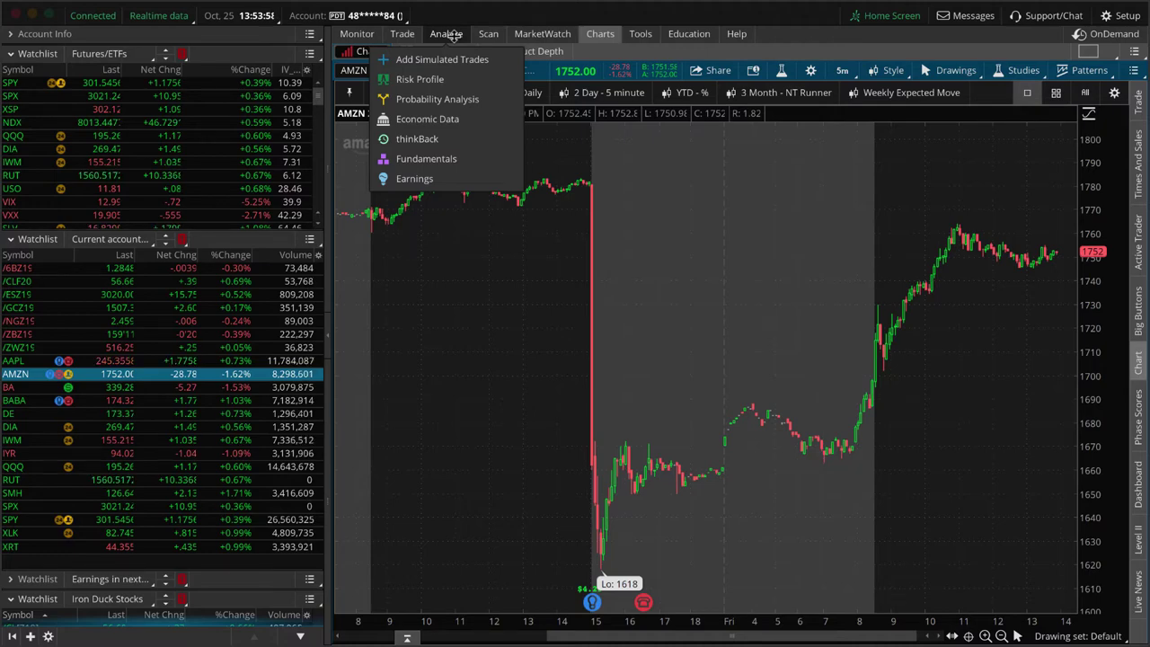
# - Reopen the AMZN iron condor risk profile and pan the P/L graph to about 1640–1810
pyautogui.click(454, 35)
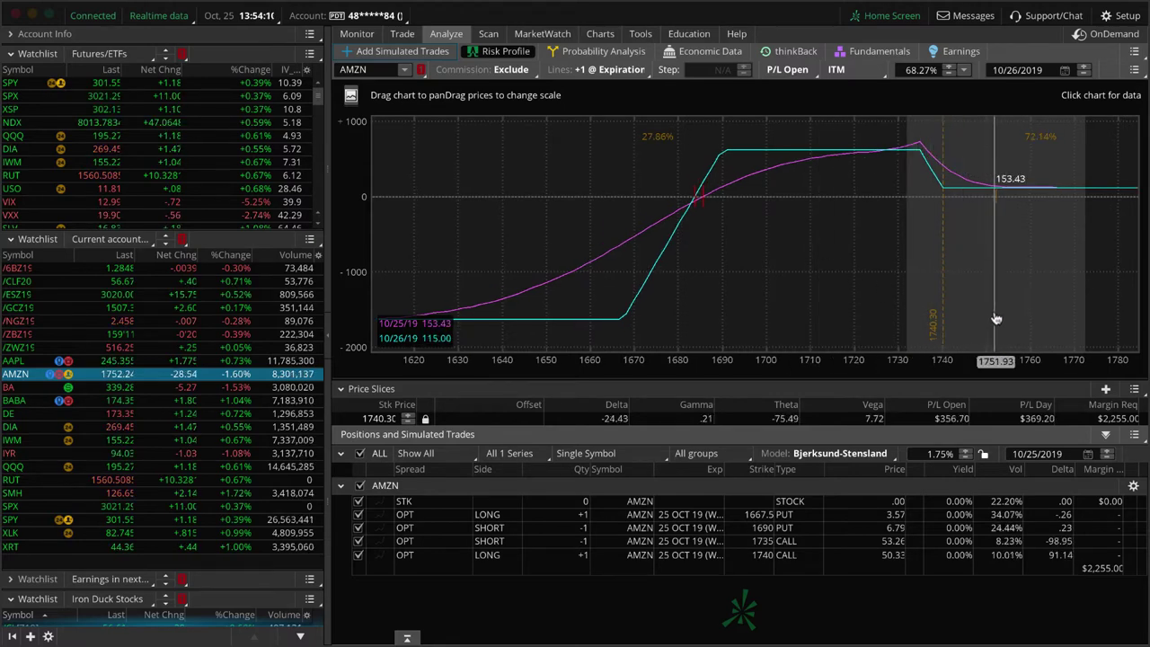
pyautogui.moveTo(995, 319); pyautogui.dragTo(797, 320)
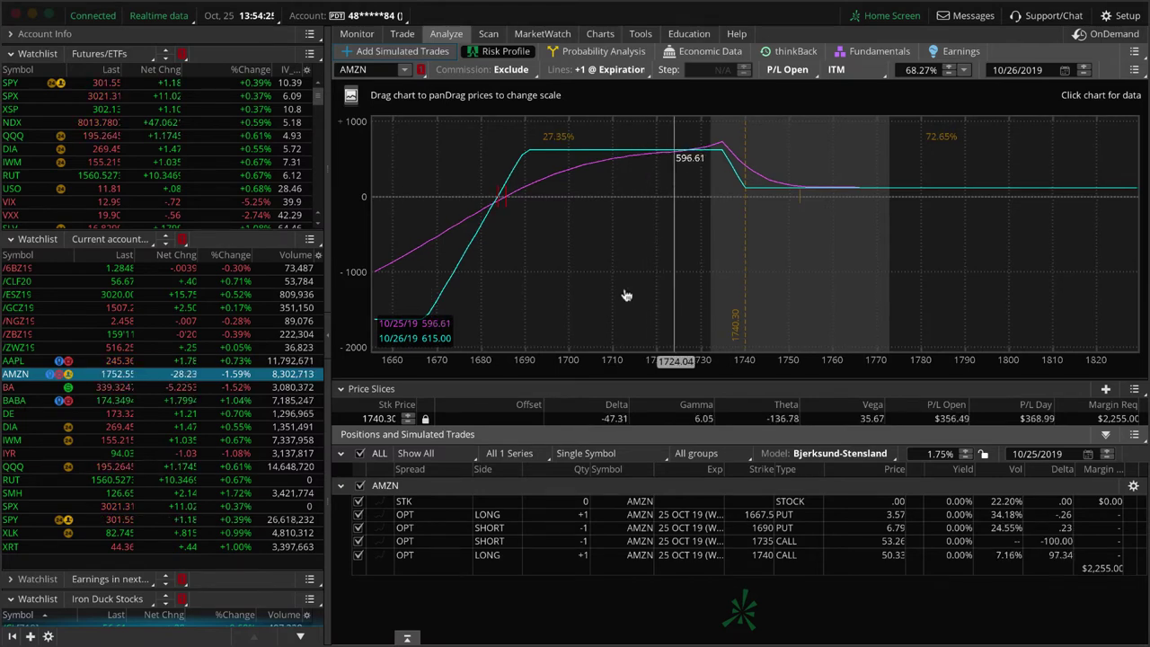
pyautogui.moveTo(576, 272); pyautogui.dragTo(676, 277)
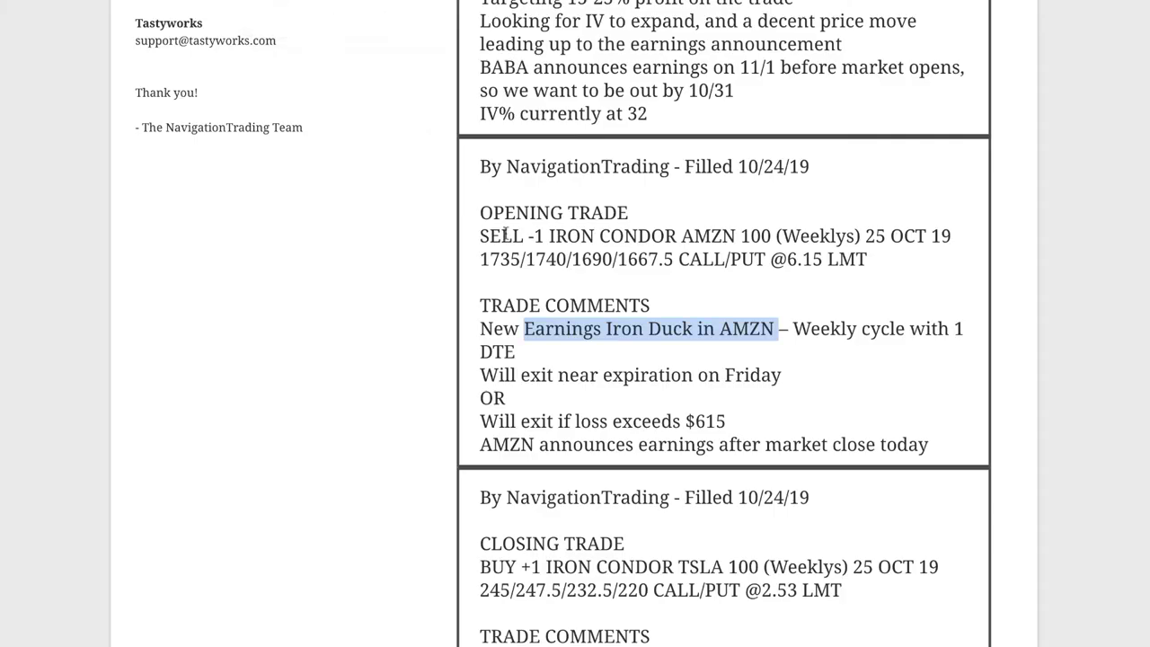
# - Highlight BABA, 'Pre-Earnings Long Straddle', 'IV to expand' and the 10/31 exit in the straddle notes
pyautogui.scroll(4, 552, 247)
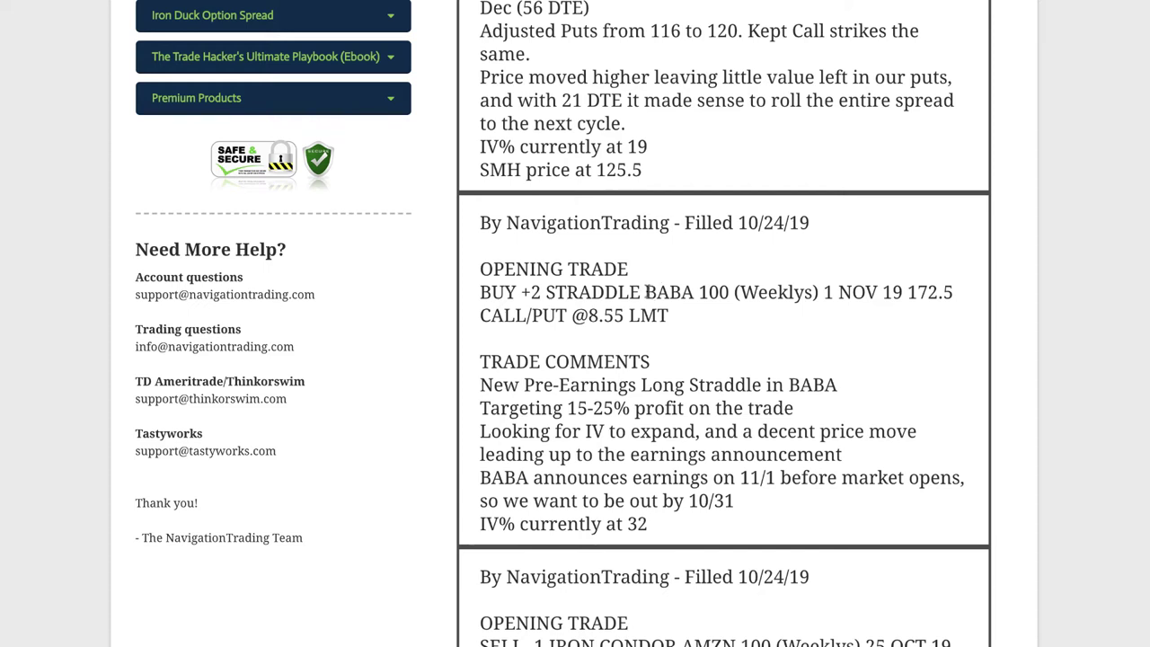
pyautogui.moveTo(647, 292); pyautogui.dragTo(693, 294)
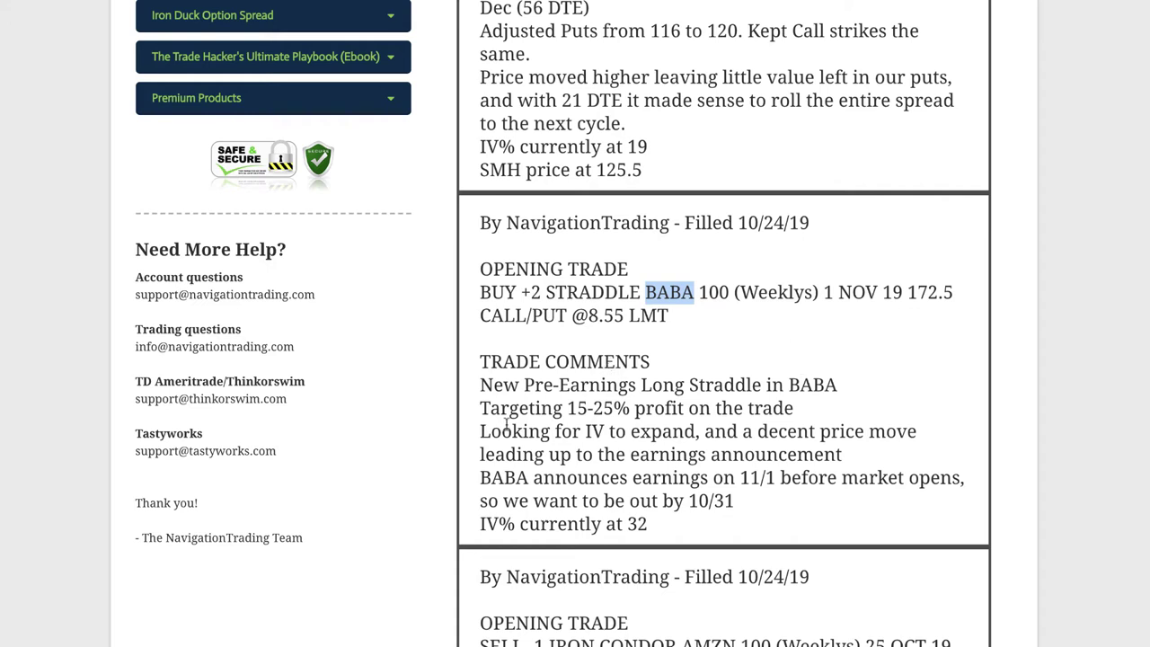
pyautogui.moveTo(523, 385); pyautogui.dragTo(839, 394)
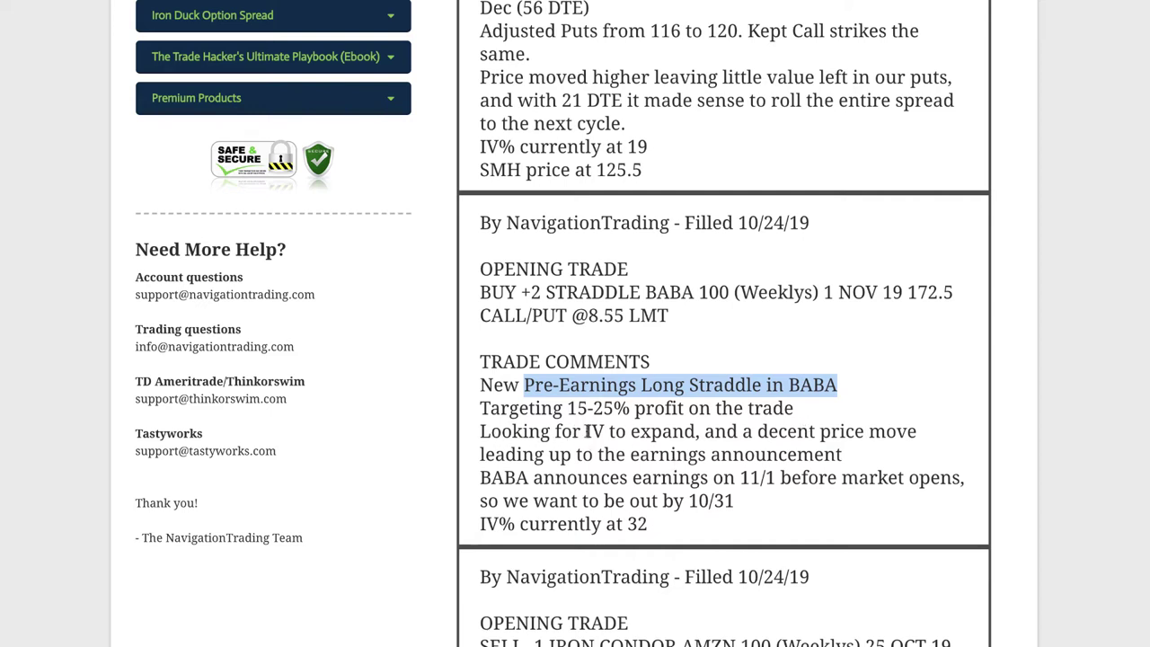
pyautogui.moveTo(585, 432); pyautogui.dragTo(700, 432)
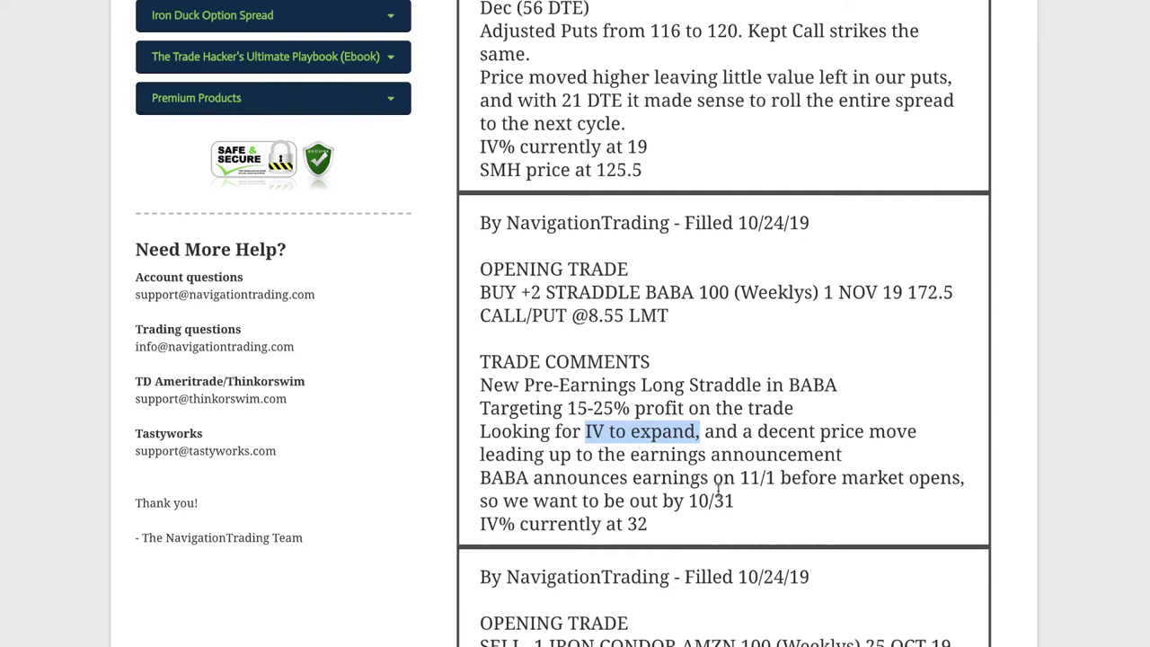
pyautogui.moveTo(689, 500); pyautogui.dragTo(735, 505)
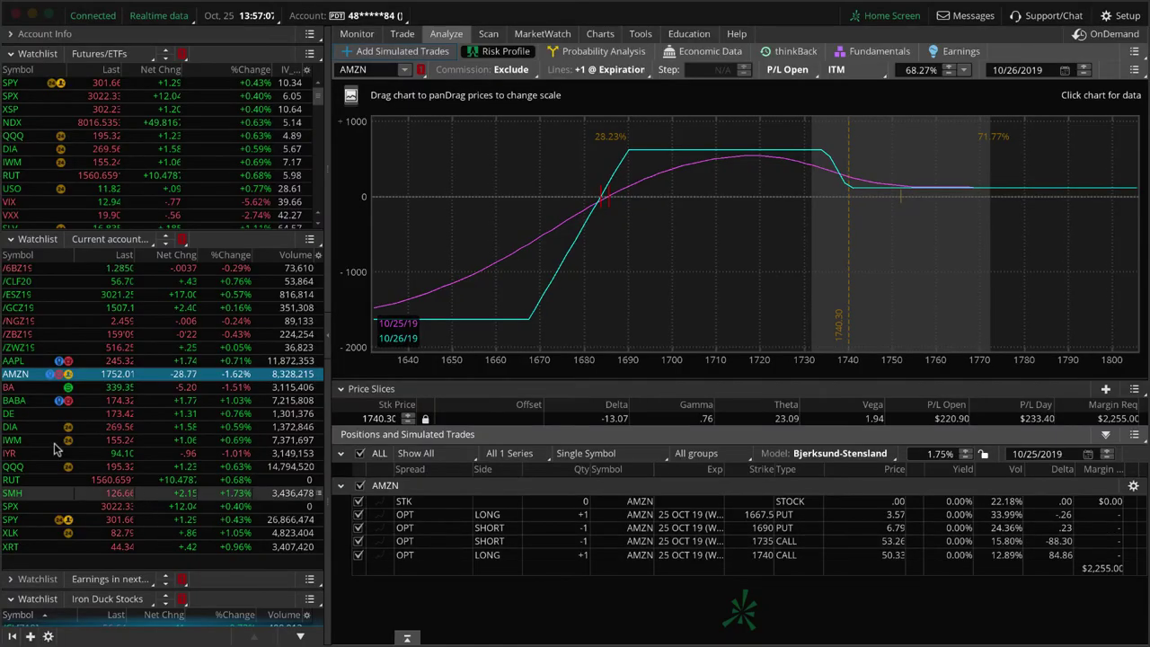
# - Review the BABA long straddle risk profile, then bring up BABA's 2-day 5-minute chart
pyautogui.click(34, 400)
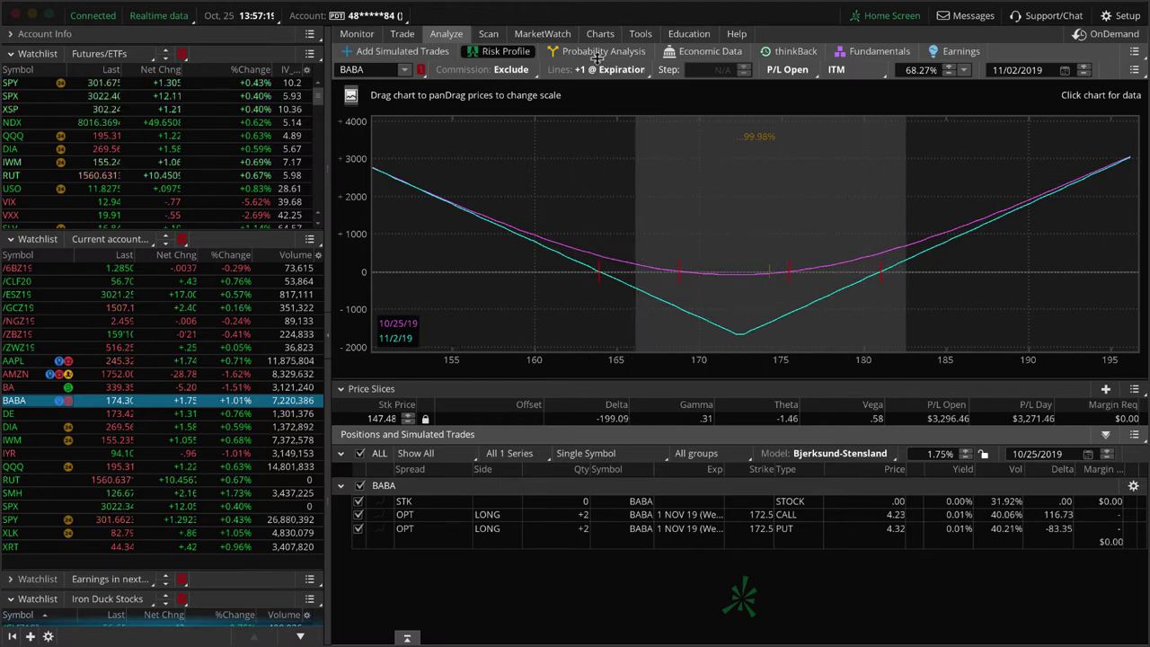
pyautogui.moveTo(596, 35)
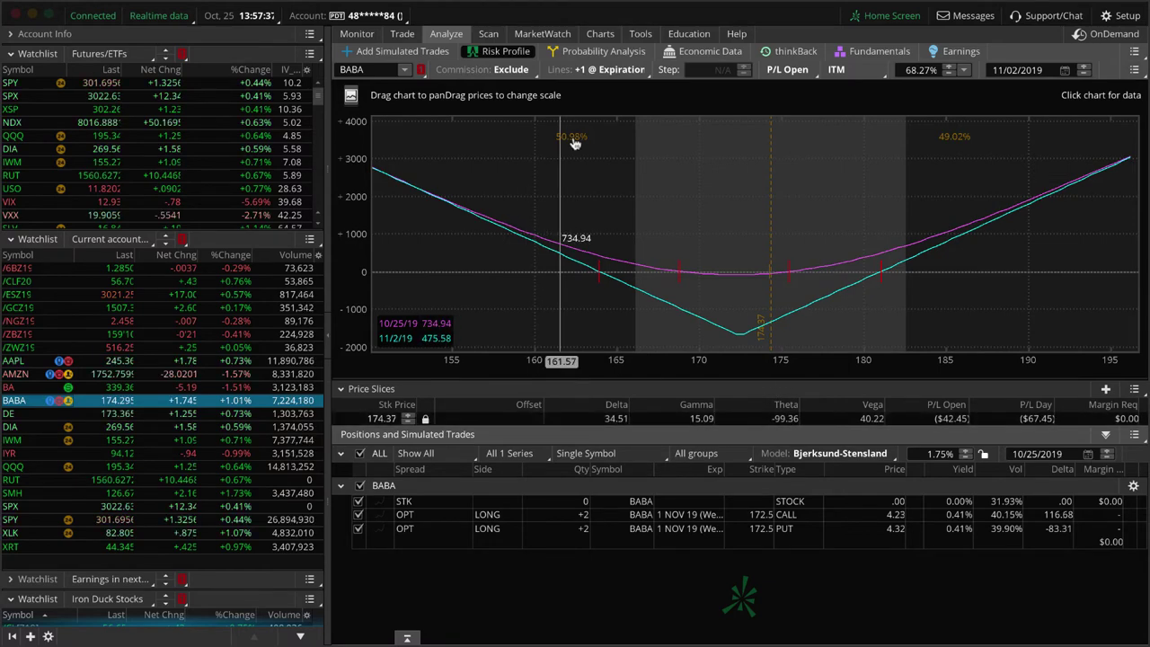
pyautogui.click(599, 33)
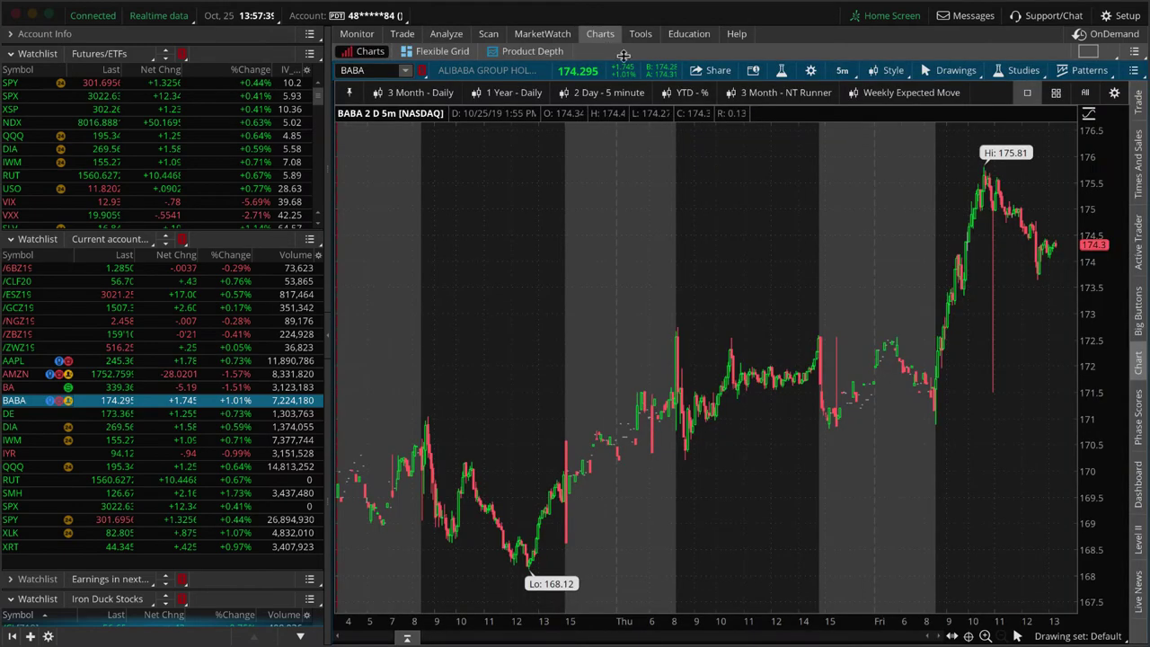
# - Switch BABA to 3-month daily candles, showing IV Rank 20 and IV Percentile 31
pyautogui.click(435, 93)
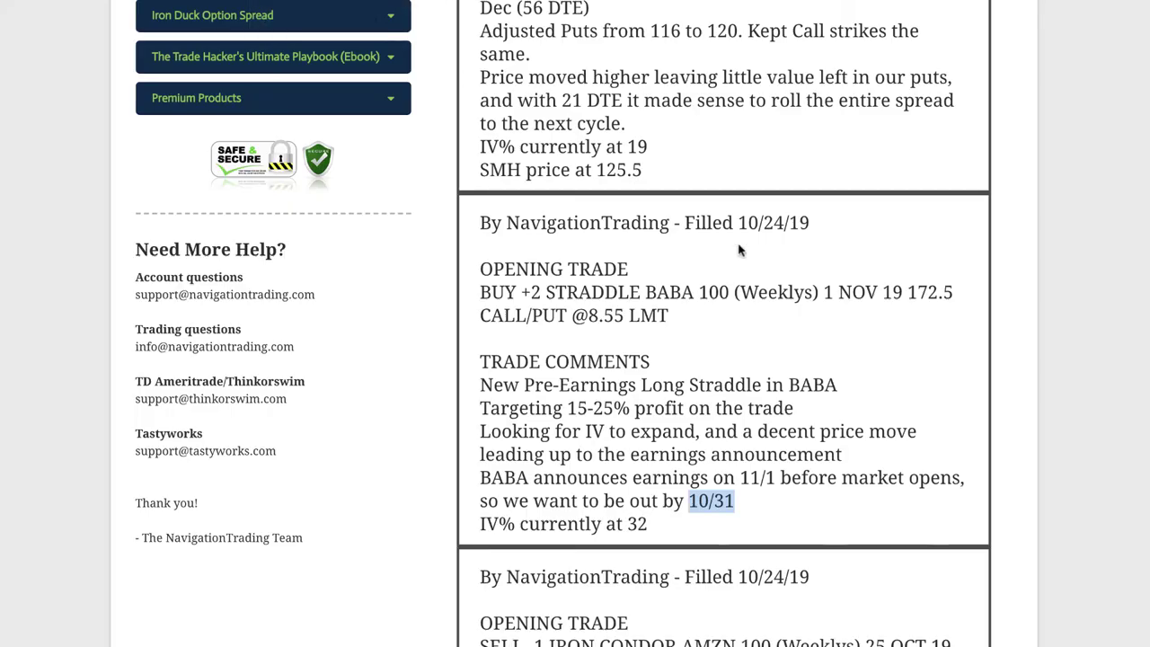
# - Highlight SMH, 21 DTE, 56 DTE and the 116-to-120 put adjustment in the SMH roll alert
pyautogui.scroll(5, 739, 250)
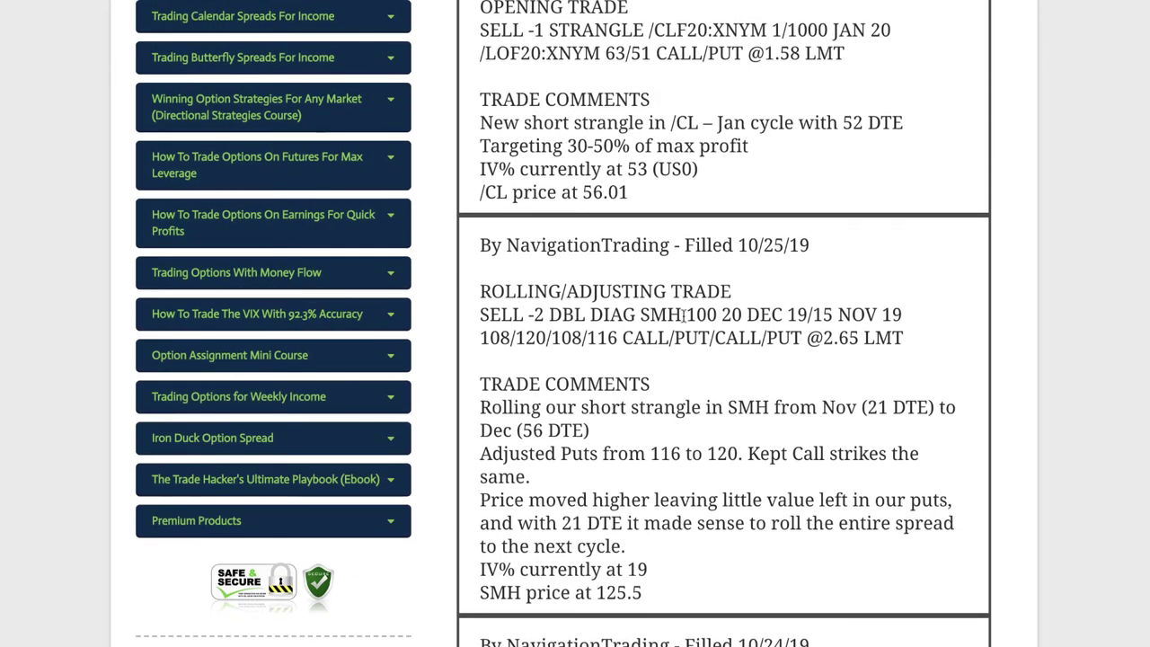
pyautogui.doubleClick(642, 314)
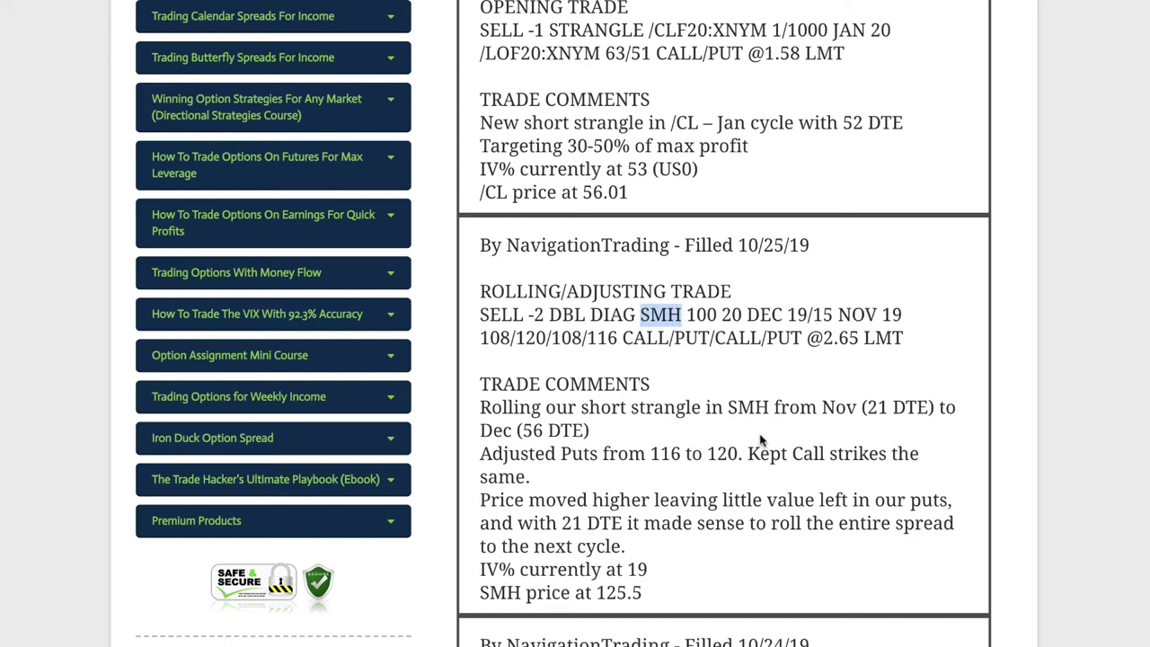
pyautogui.moveTo(866, 409); pyautogui.dragTo(935, 407)
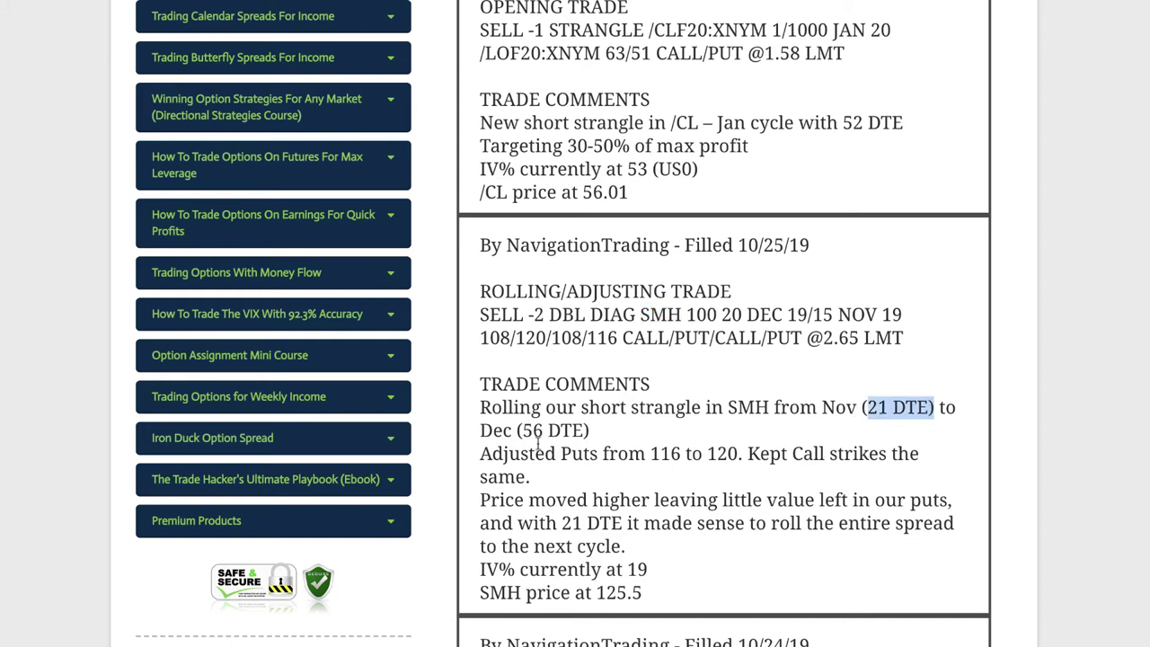
pyautogui.moveTo(518, 430); pyautogui.dragTo(591, 431)
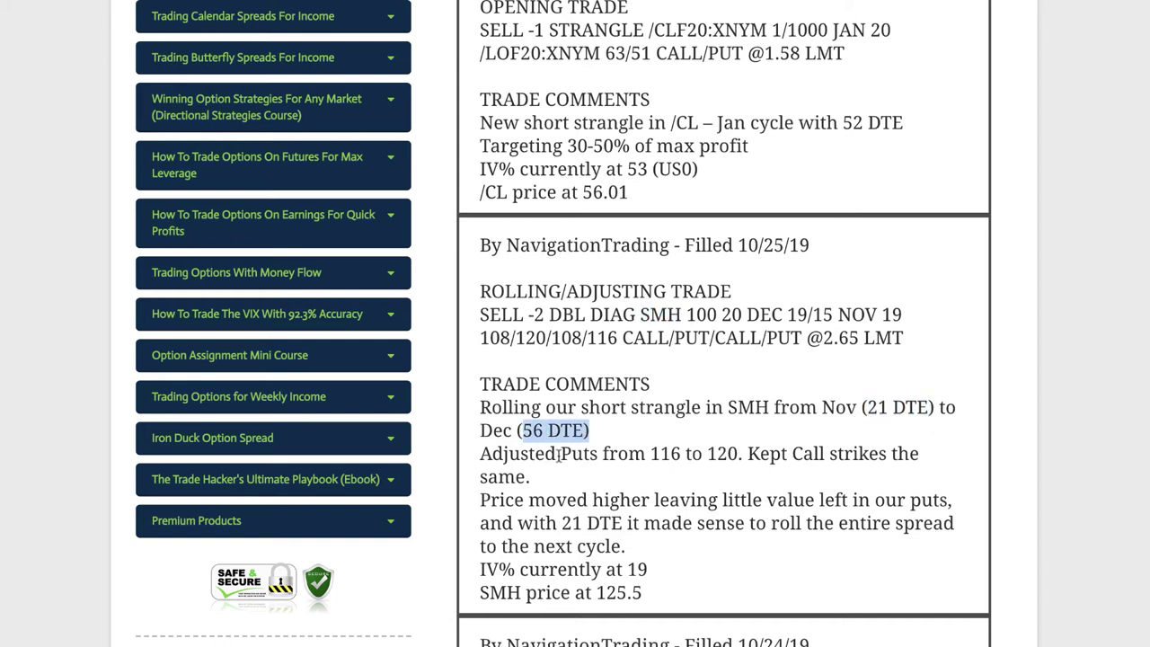
pyautogui.moveTo(649, 454); pyautogui.dragTo(888, 454)
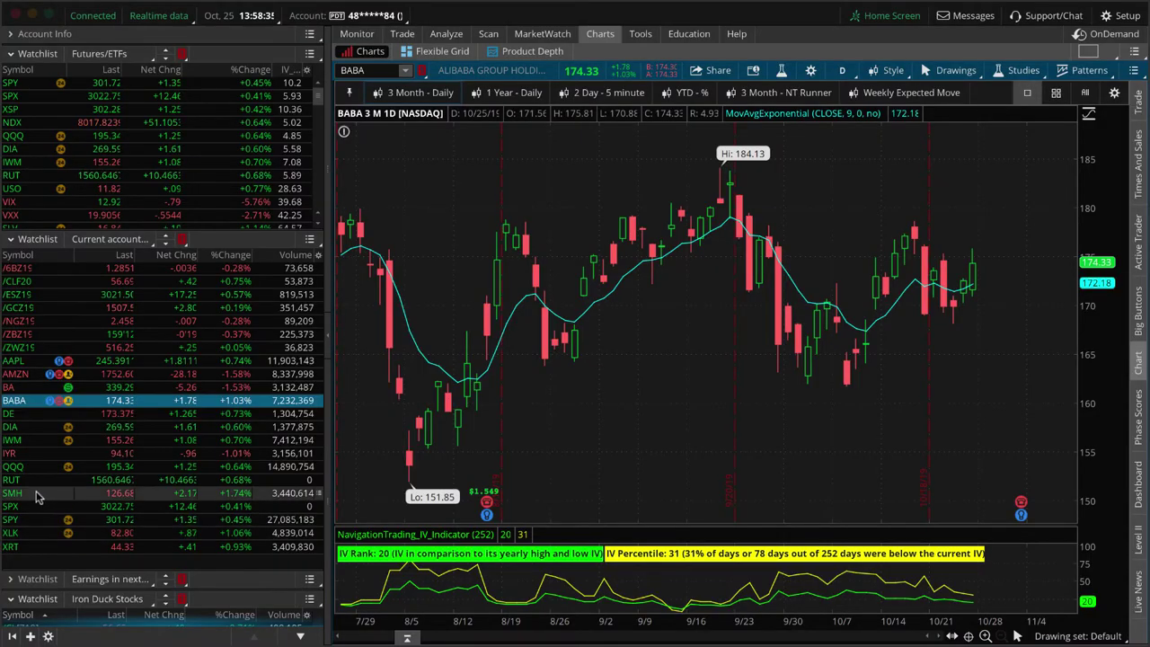
# - Load SMH into the 3-month daily chart, last at 126.68 with IV Rank 7
pyautogui.click(36, 495)
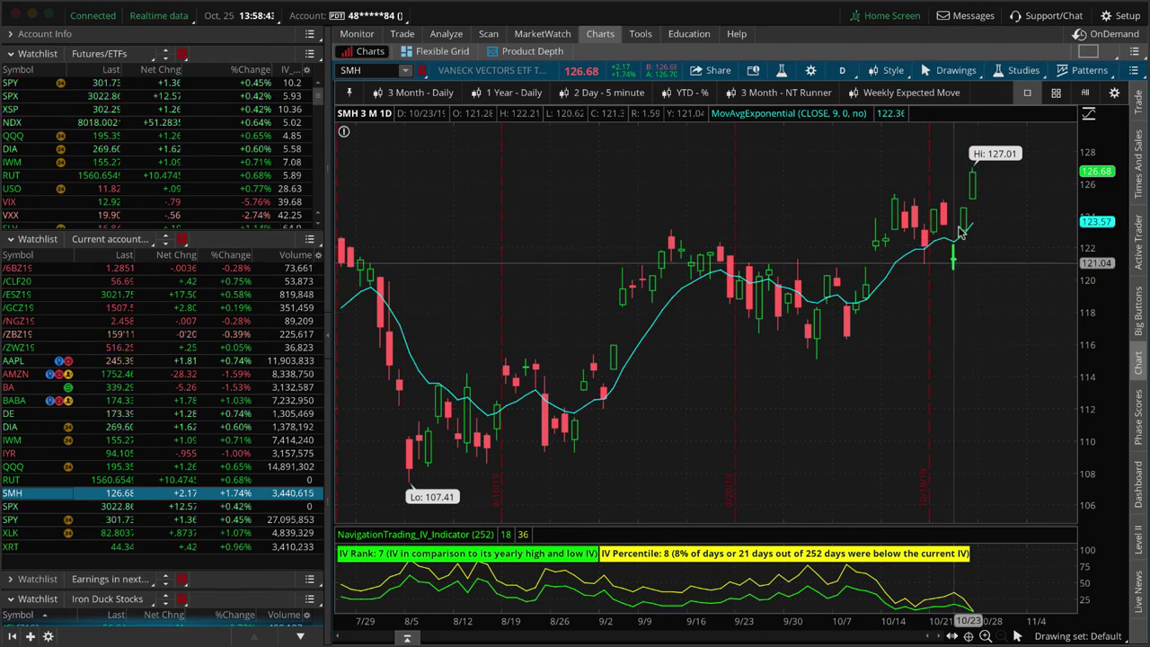
pyautogui.click(447, 33)
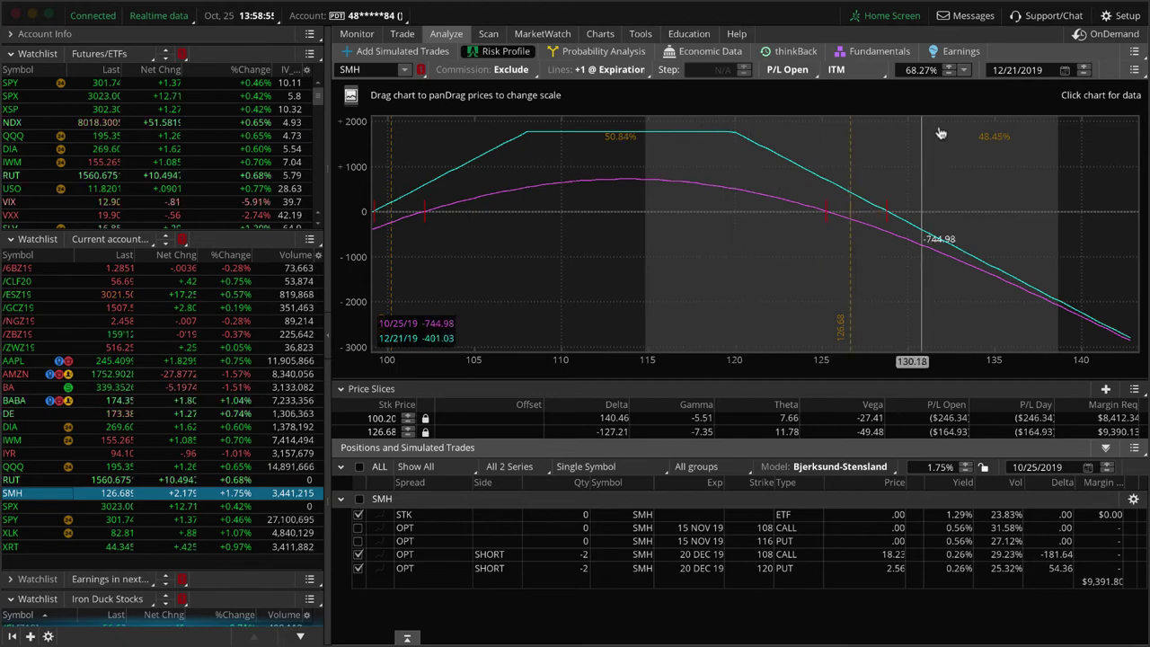
pyautogui.click(600, 34)
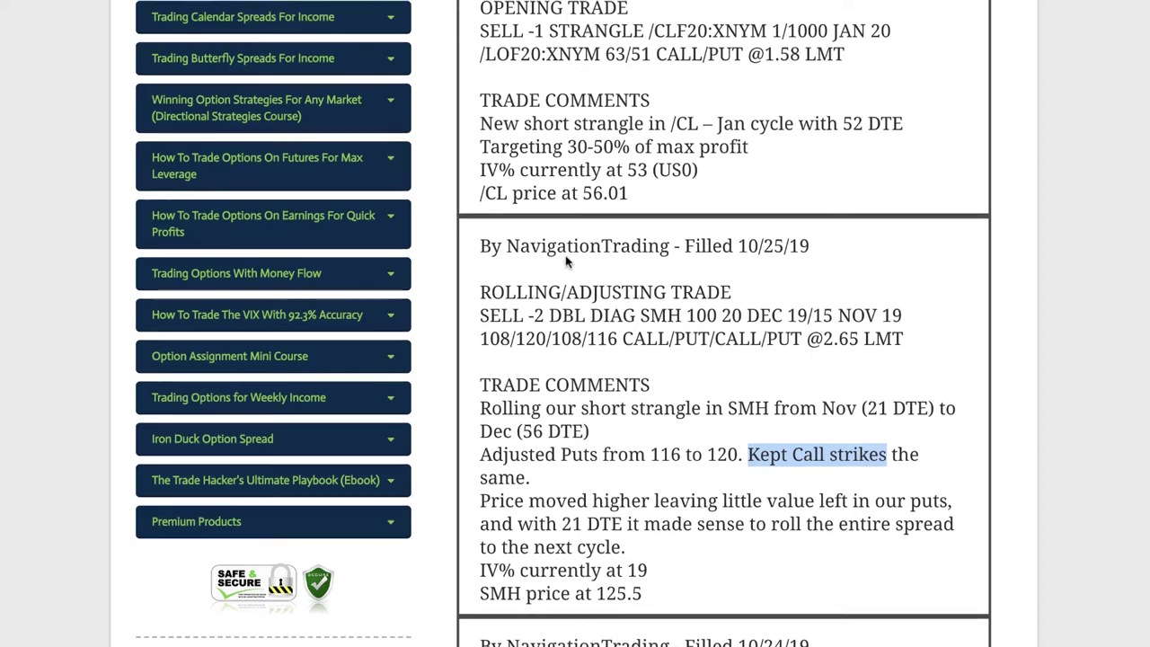
# - Highlight /CL, 52 DTE and 'IV% currently at 53' in the /CL short strangle alert
pyautogui.scroll(4, 566, 260)
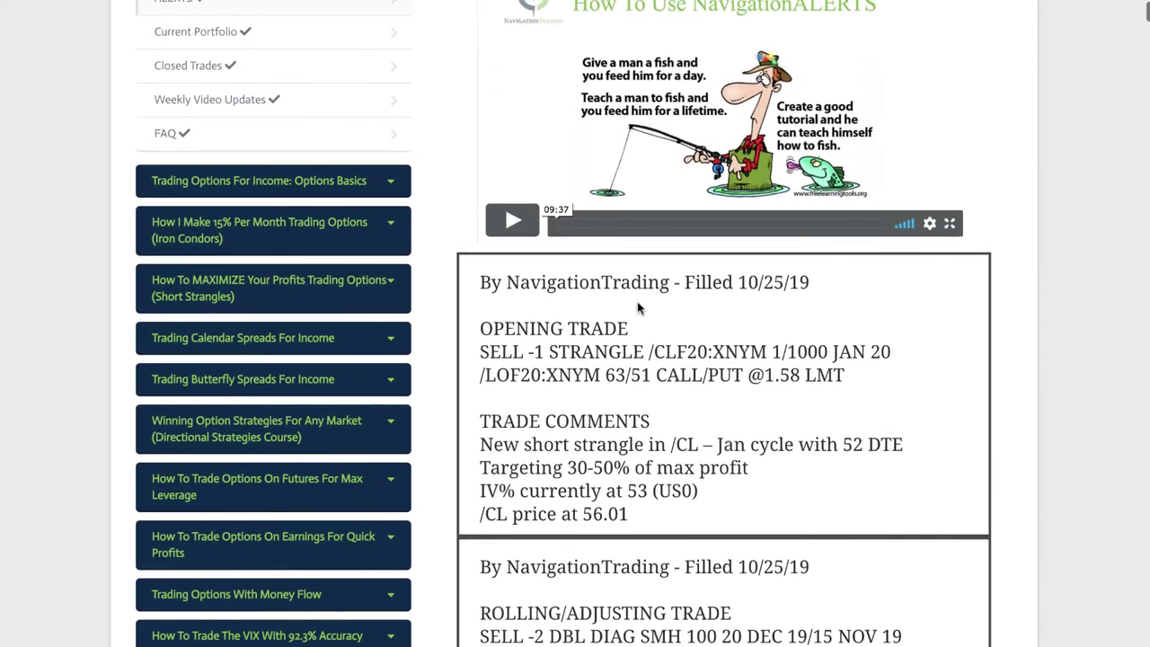
pyautogui.moveTo(677, 352); pyautogui.dragTo(649, 354)
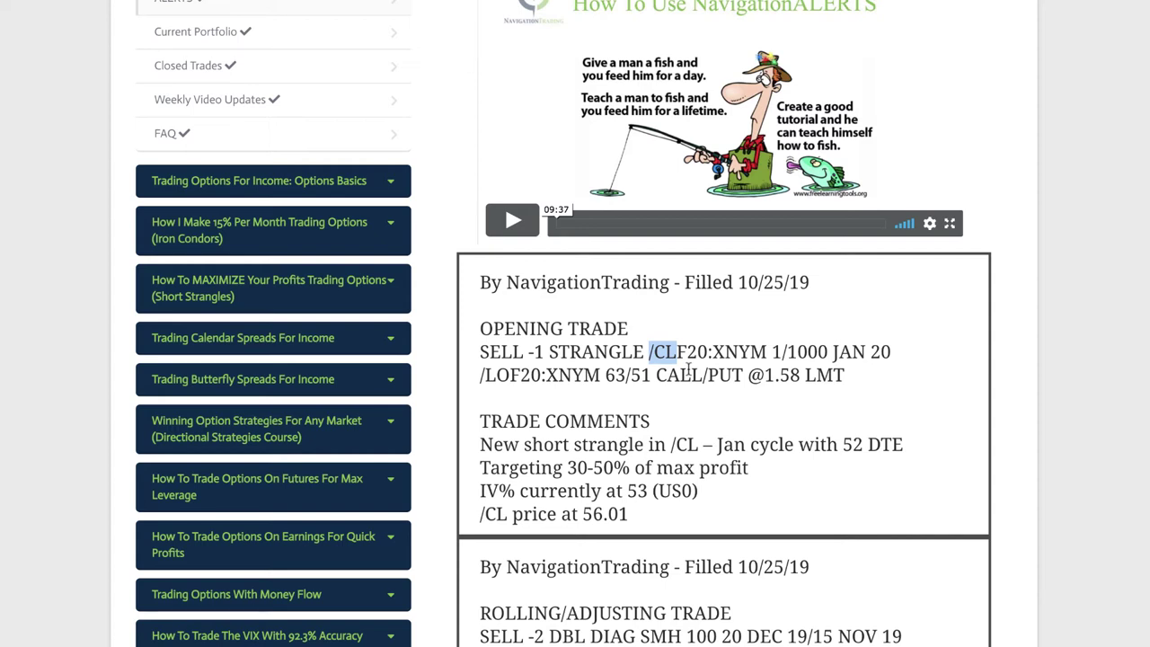
pyautogui.moveTo(842, 445); pyautogui.dragTo(908, 449)
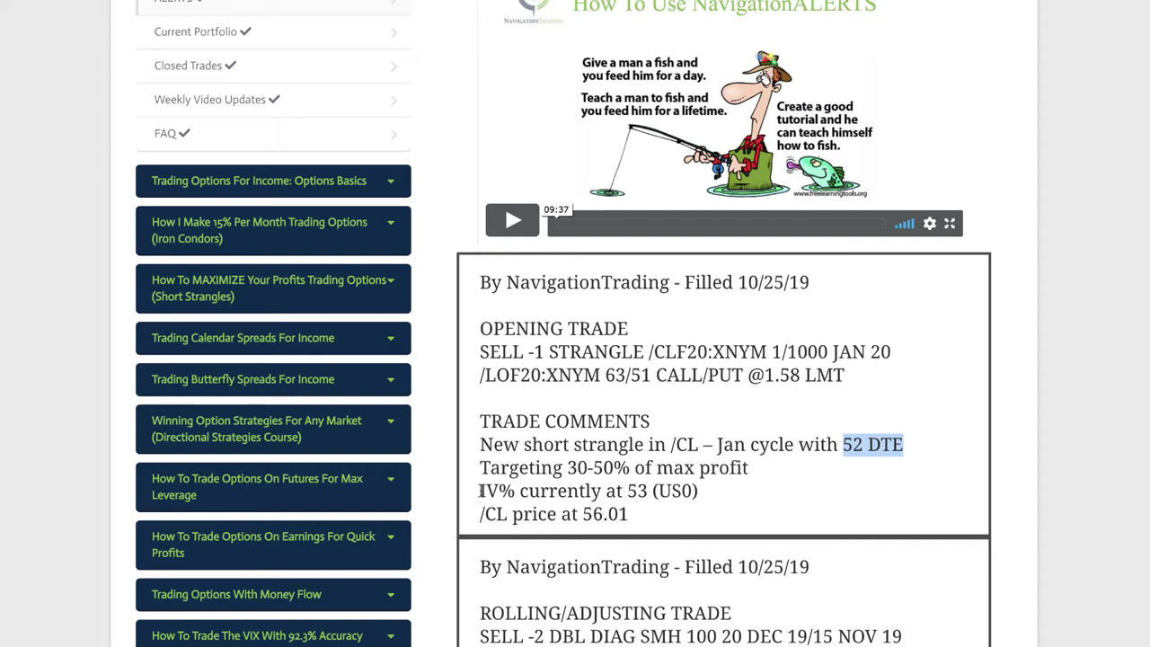
pyautogui.moveTo(479, 491); pyautogui.dragTo(648, 492)
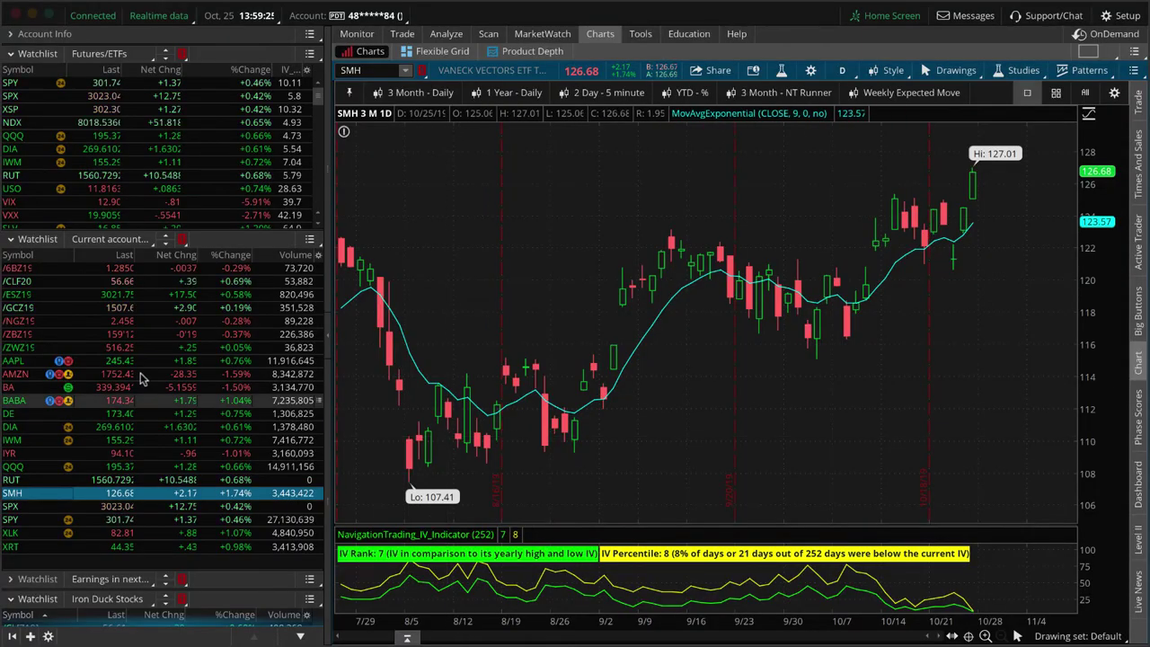
# - Show the /CLF20 crude strangle risk profile: short 51 put, short 63 call, $2,924 margin
pyautogui.click(72, 281)
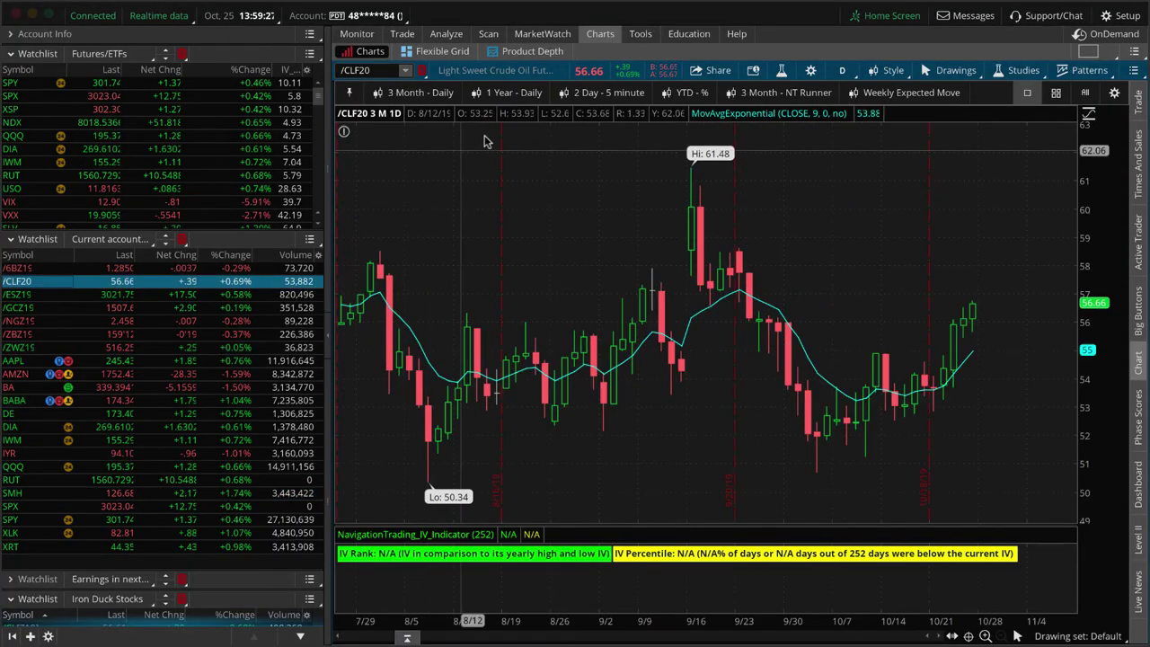
pyautogui.click(447, 34)
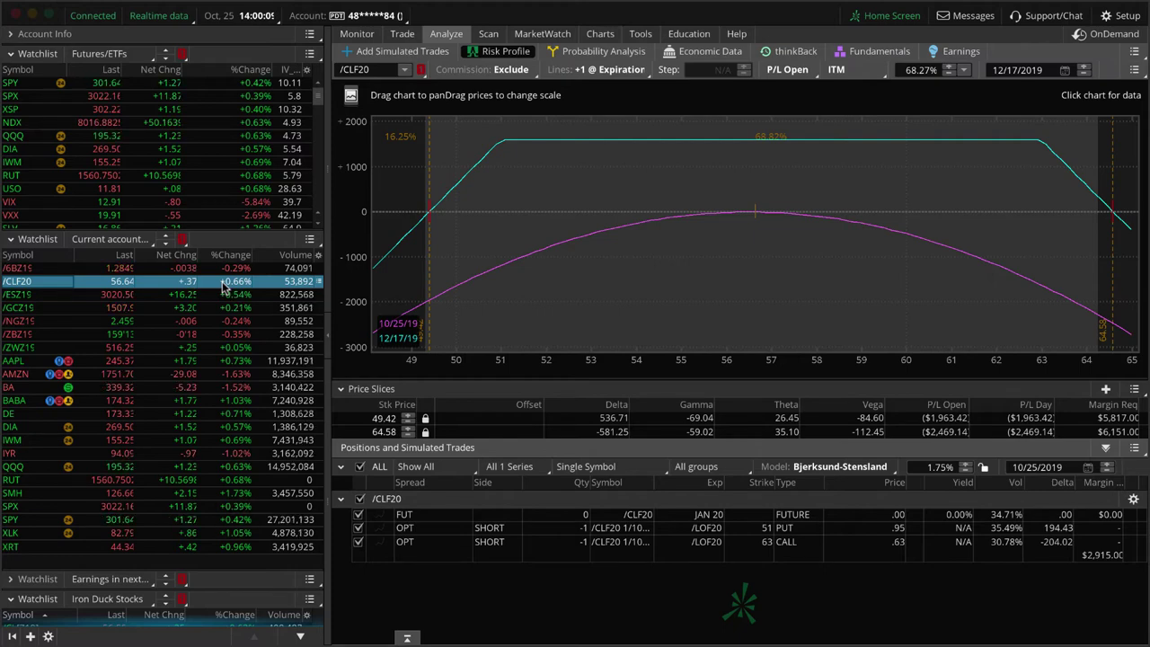
# - Load /6BZ19, zoom its risk profile, then bring up its trade page with the short 1.26 put and 1.27 call
pyautogui.click(49, 269)
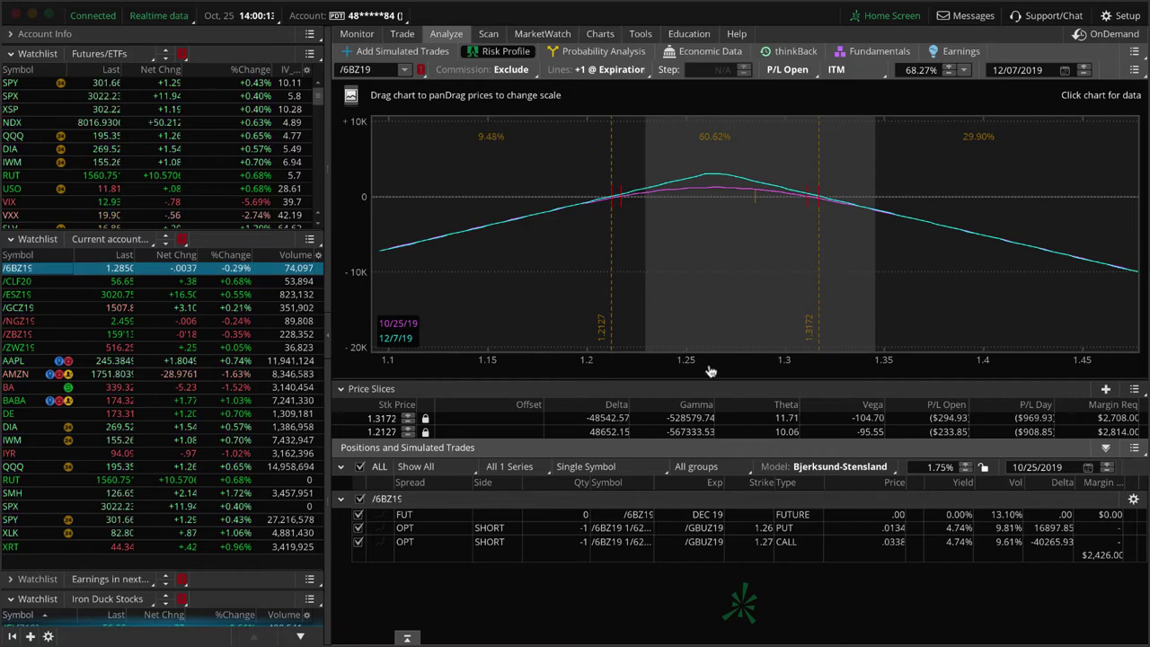
pyautogui.scroll(3, 710, 371)
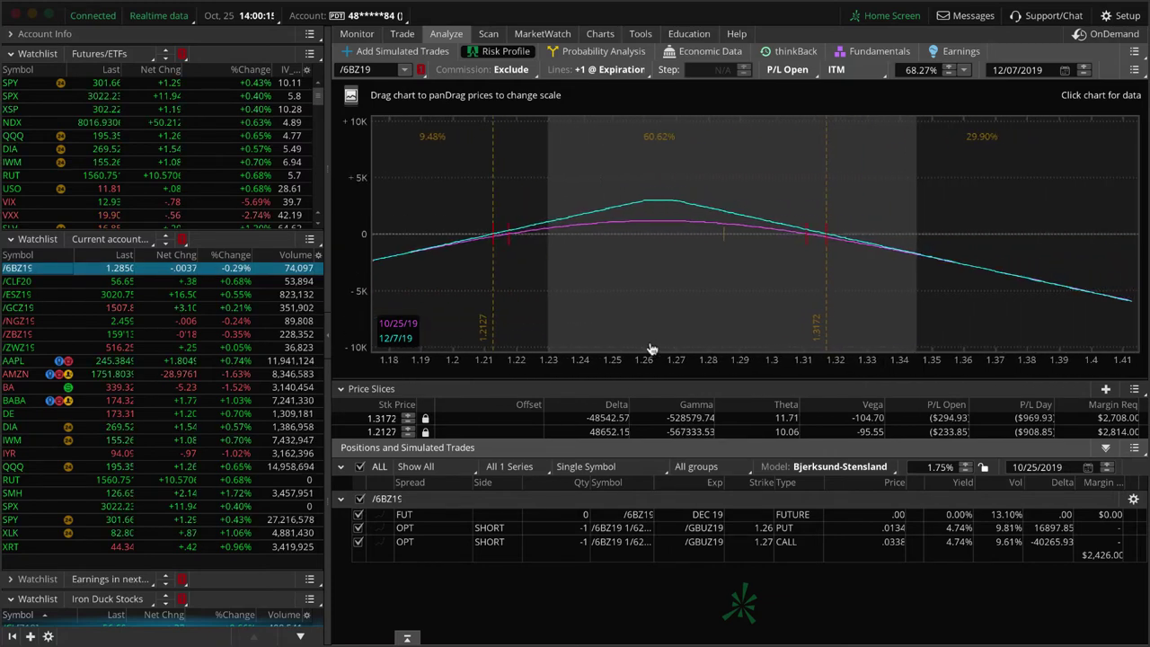
pyautogui.scroll(2, 818, 364)
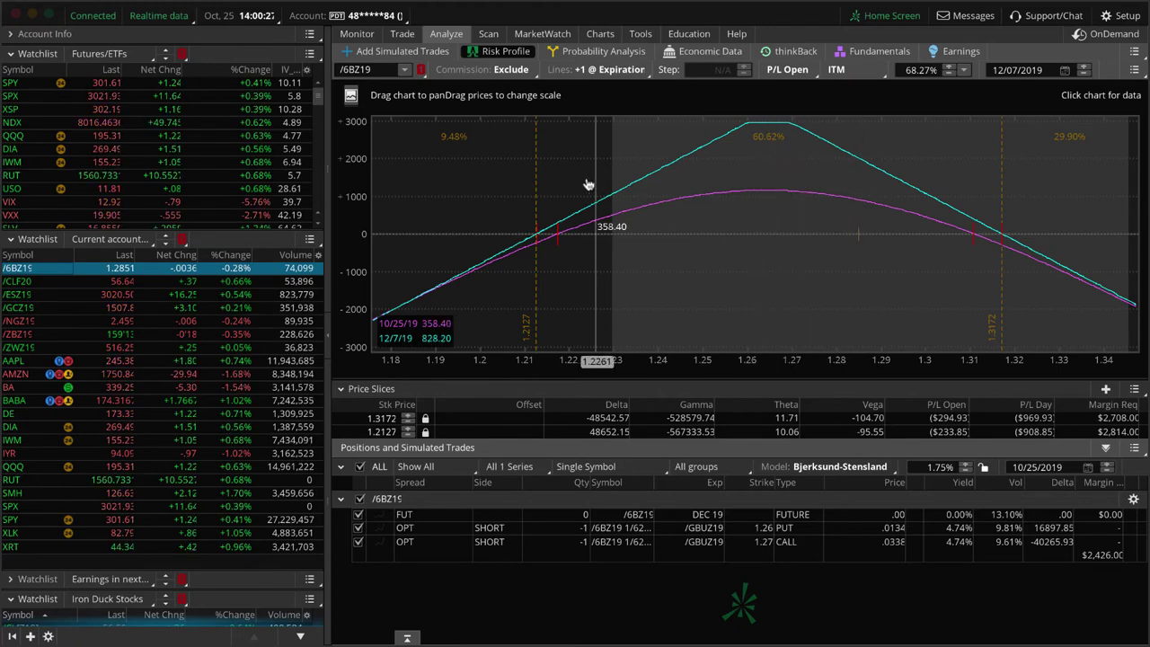
pyautogui.click(402, 33)
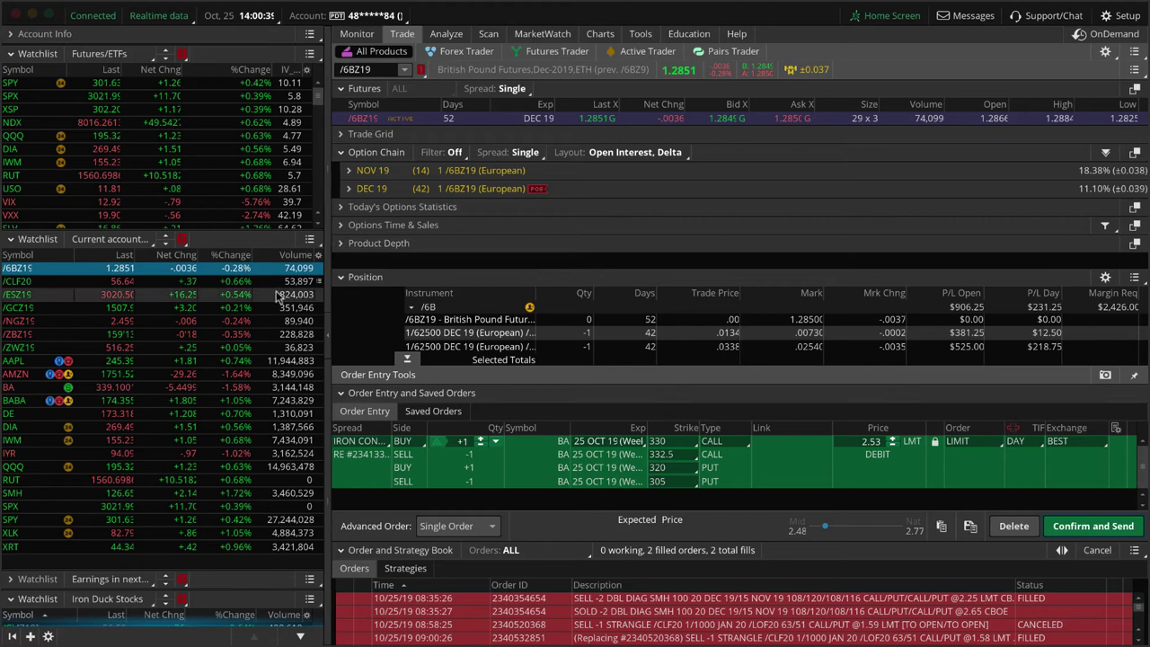
# - Show the /ESZ19 2920/2970 put spread risk profile, then switch to the /GCZ19 gold iron condor
pyautogui.click(231, 296)
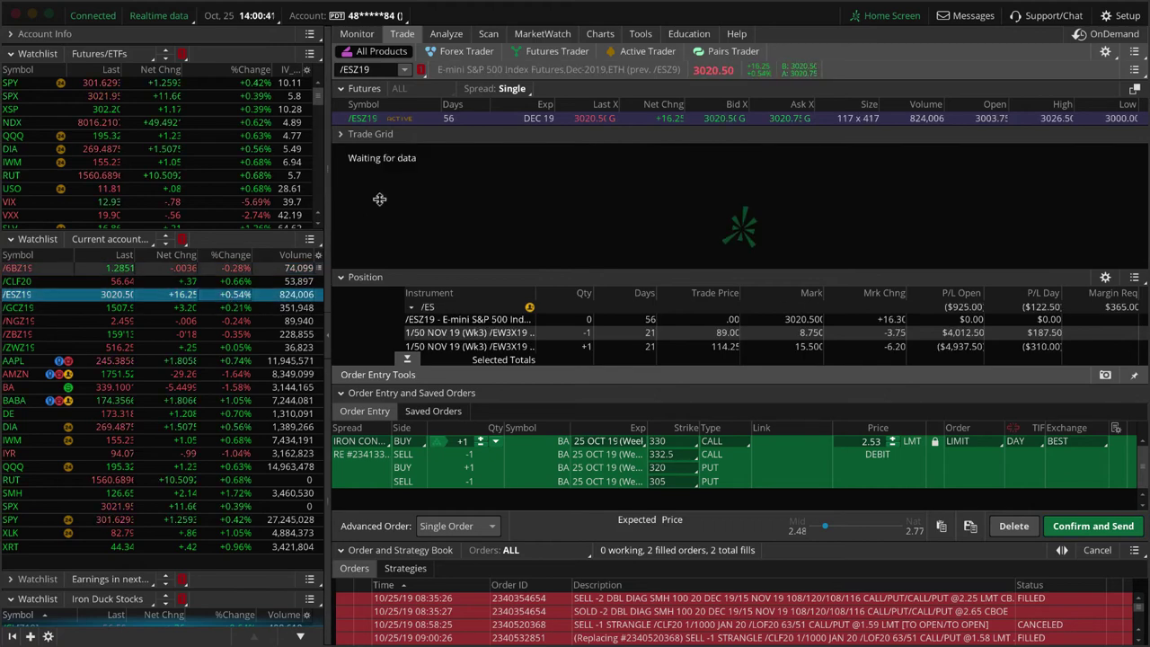
pyautogui.click(449, 33)
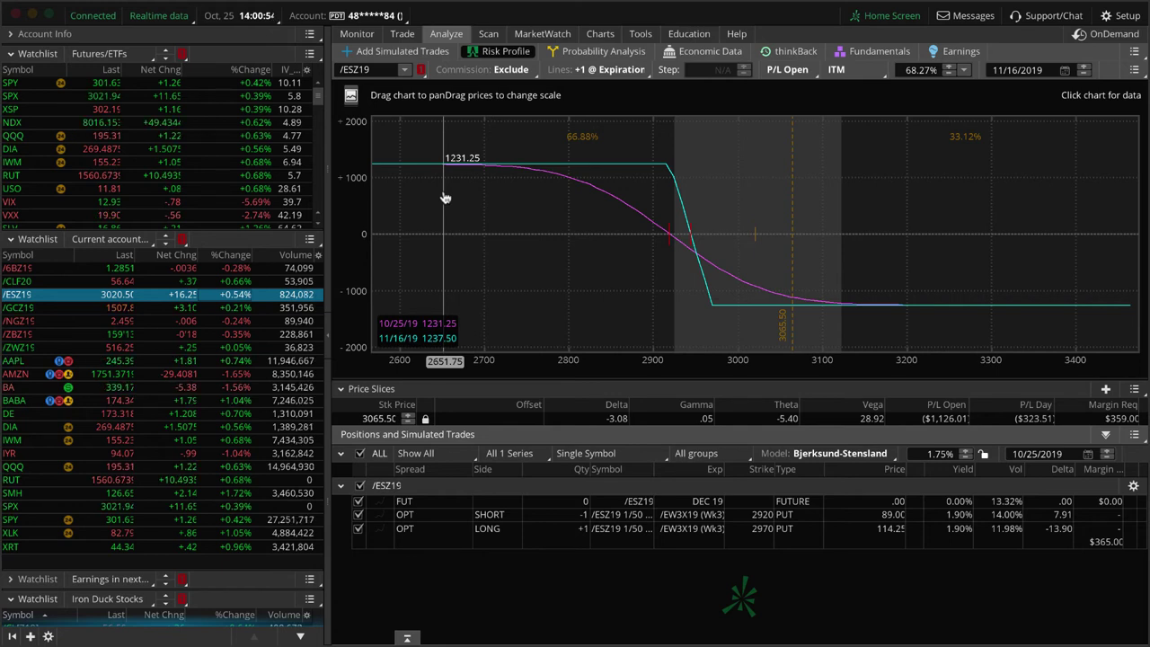
pyautogui.click(166, 311)
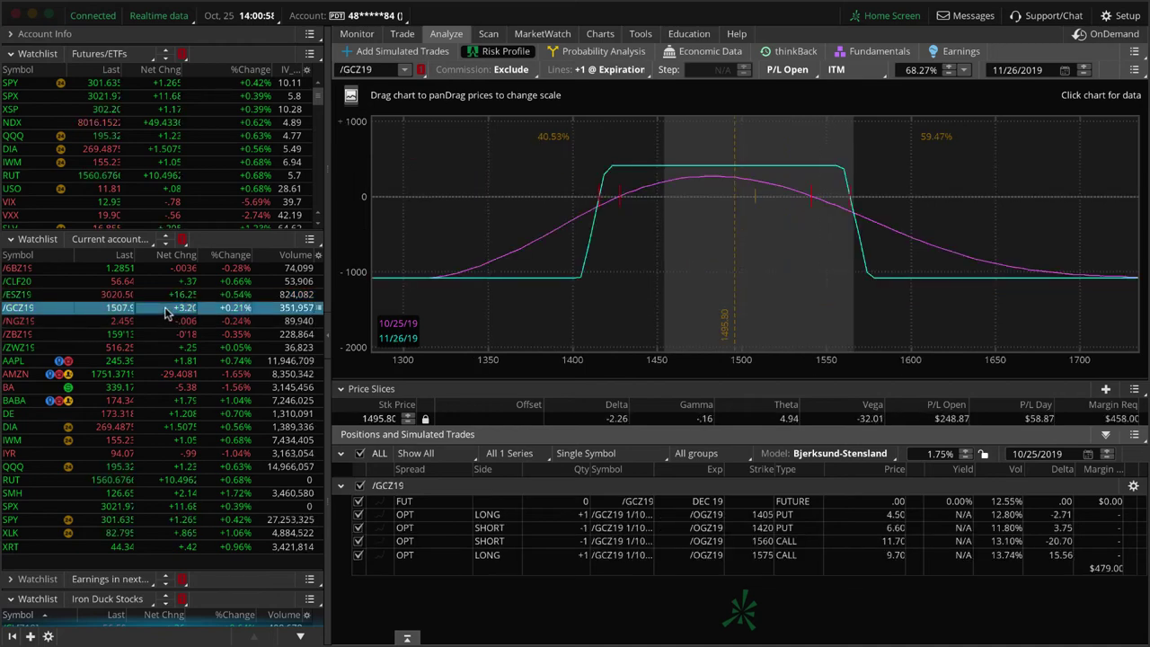
# - Slice the gold risk graph at the current price, zoom around the strikes, then list all /GC futures contracts
pyautogui.click(754, 277)
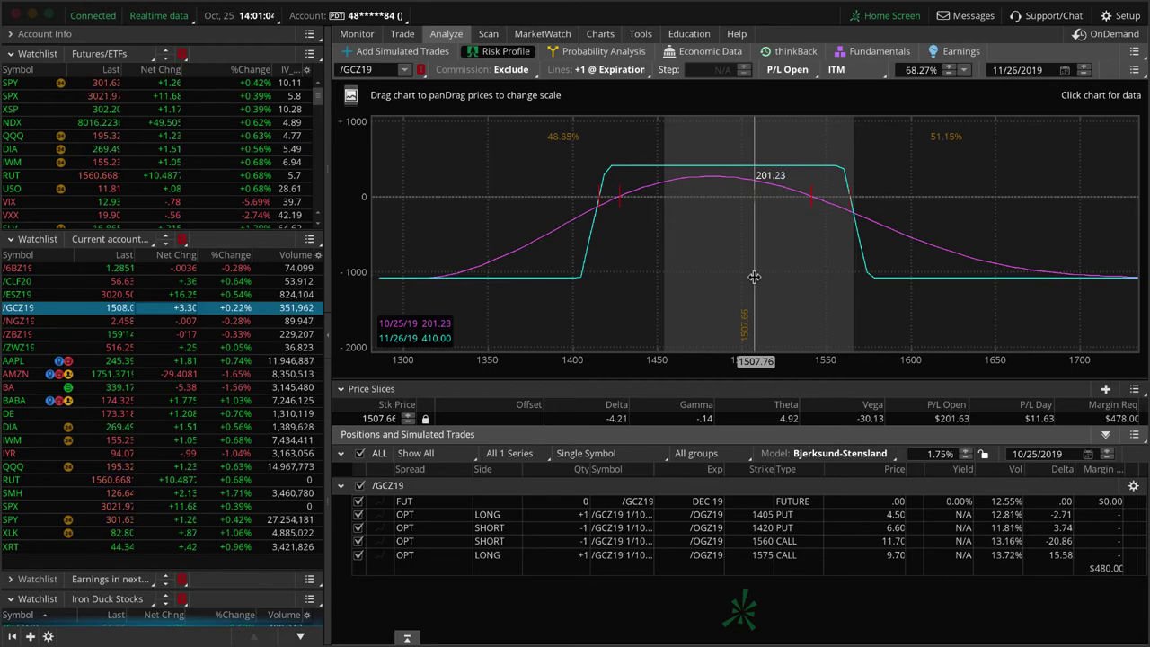
pyautogui.moveTo(752, 362); pyautogui.dragTo(709, 335)
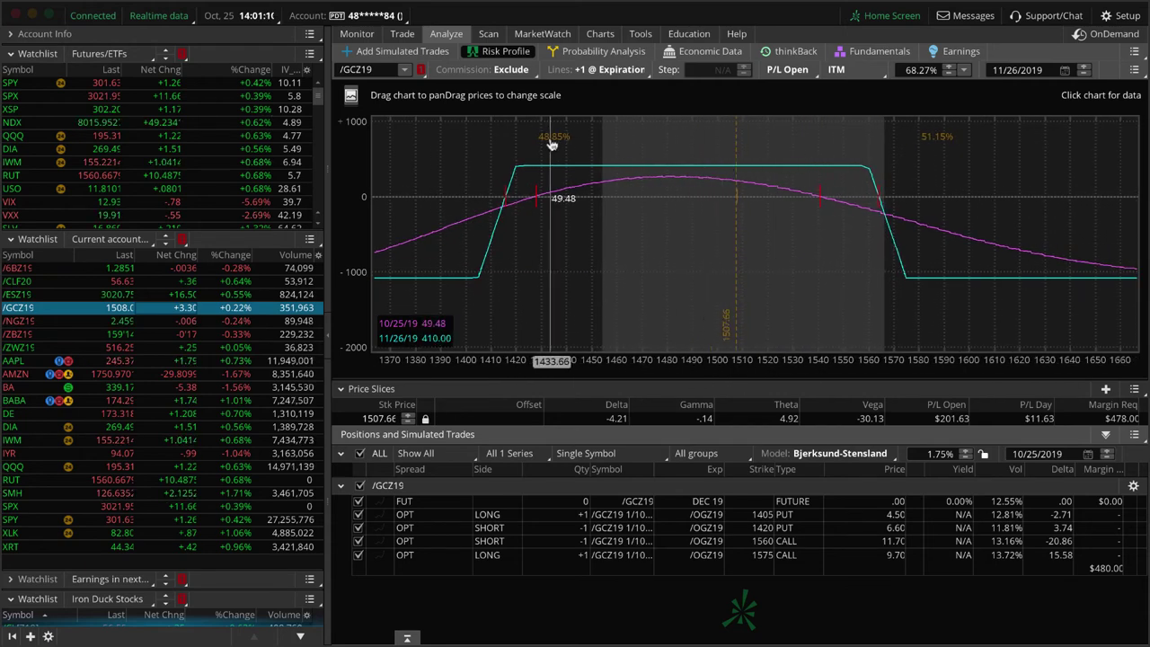
pyautogui.click(402, 33)
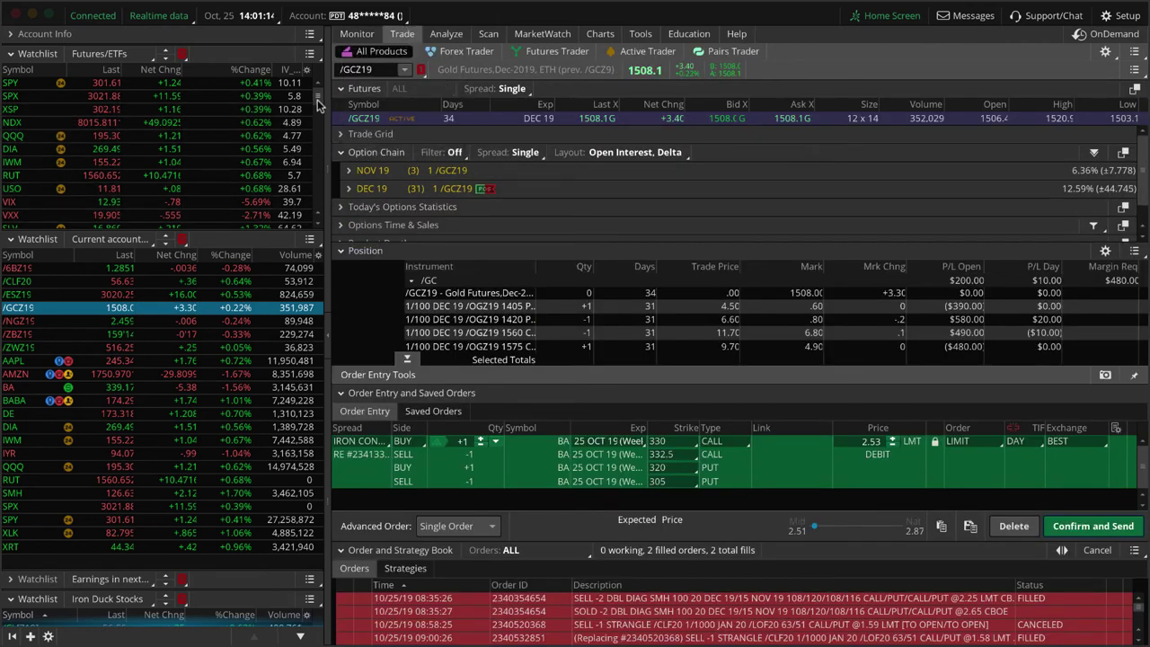
pyautogui.moveTo(316, 106); pyautogui.dragTo(322, 162)
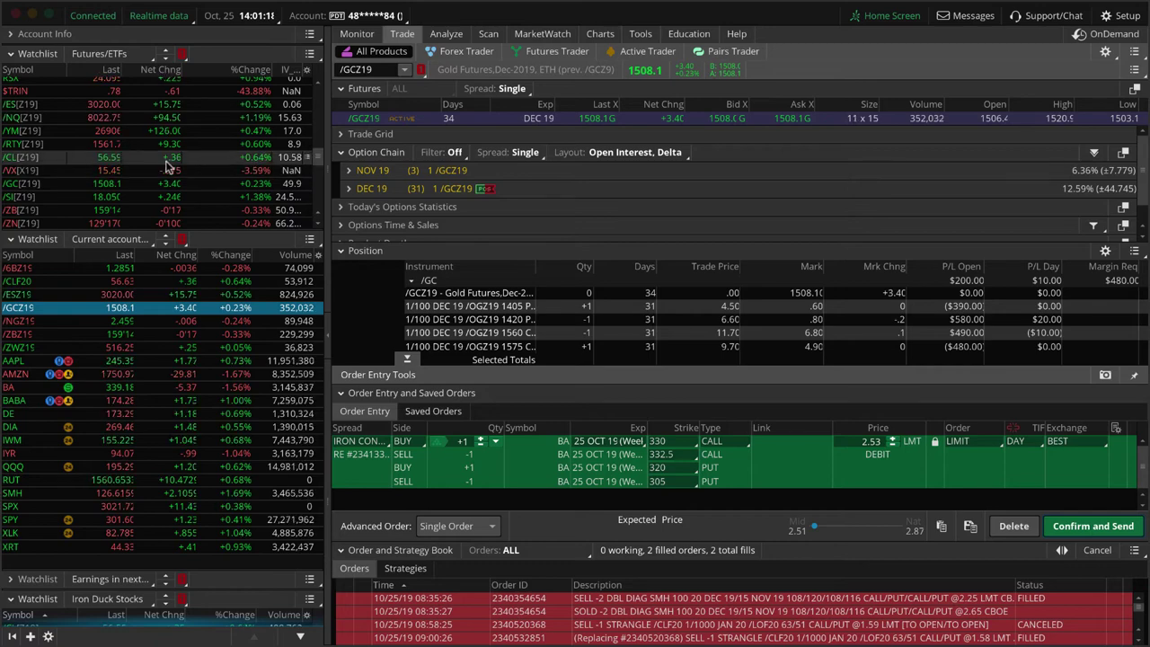
pyautogui.click(73, 183)
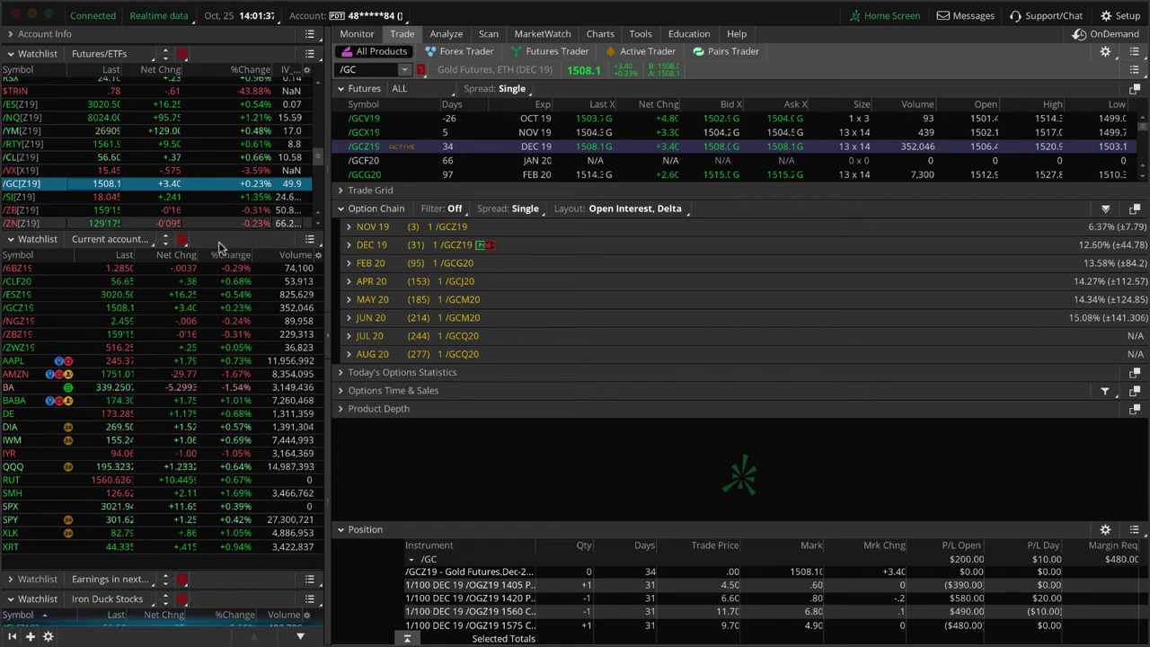
# - Show the /NGZ19 natural gas risk profile, zoomed out to both breakevens near 2.176 and 3.15
pyautogui.click(220, 324)
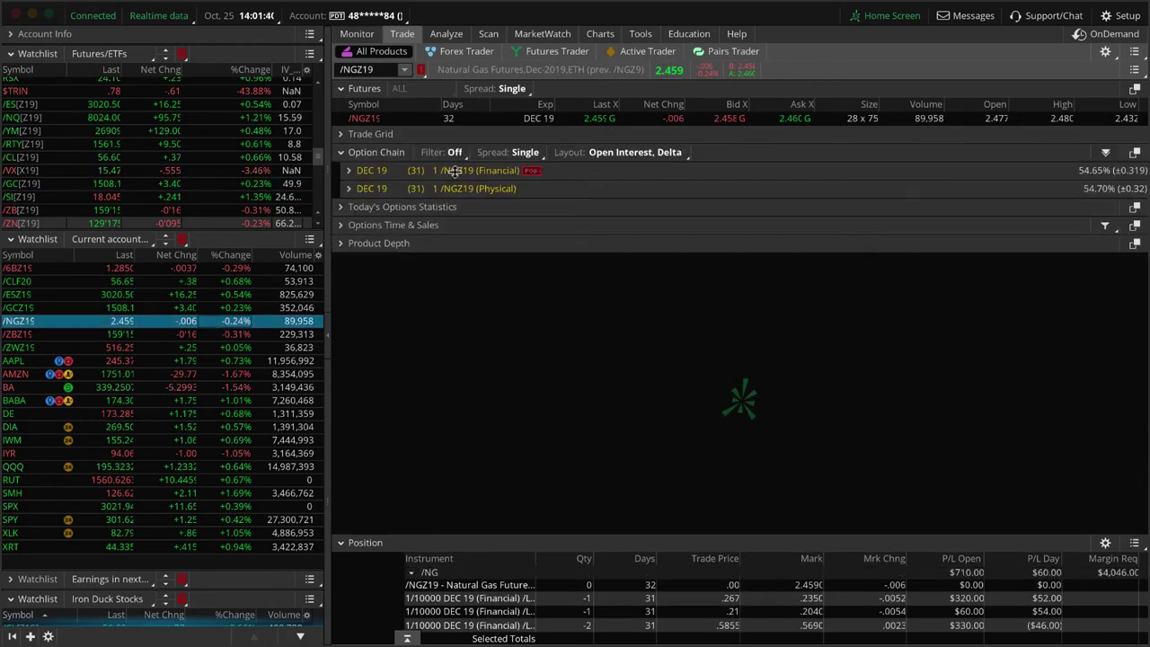
pyautogui.click(447, 33)
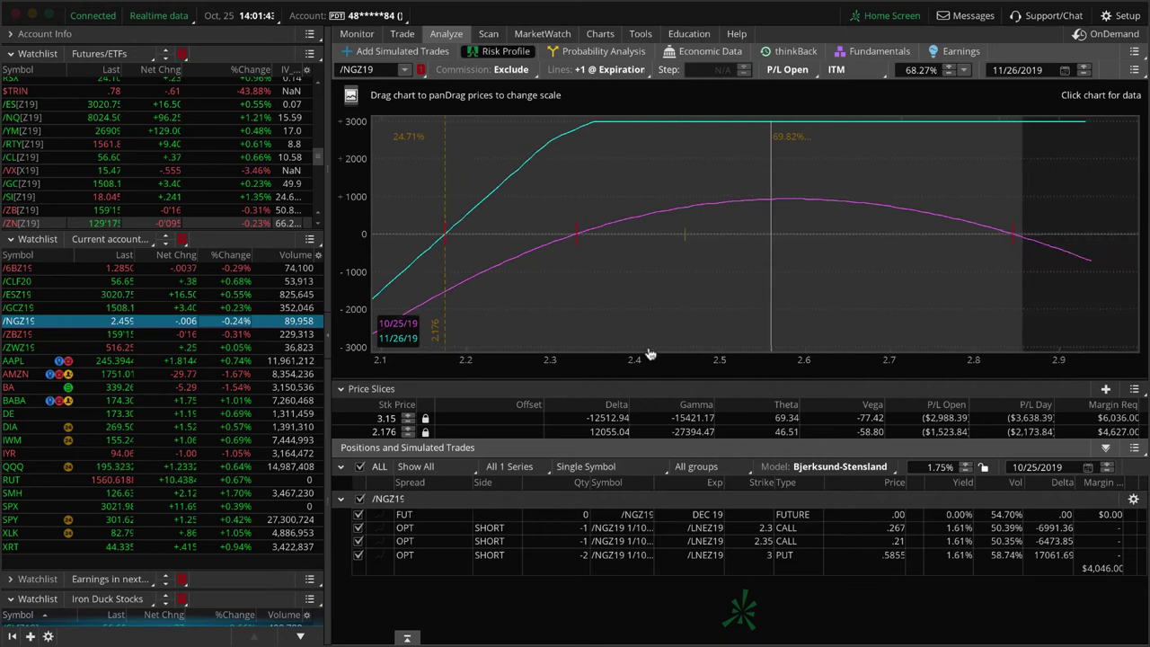
pyautogui.moveTo(617, 323); pyautogui.dragTo(752, 288)
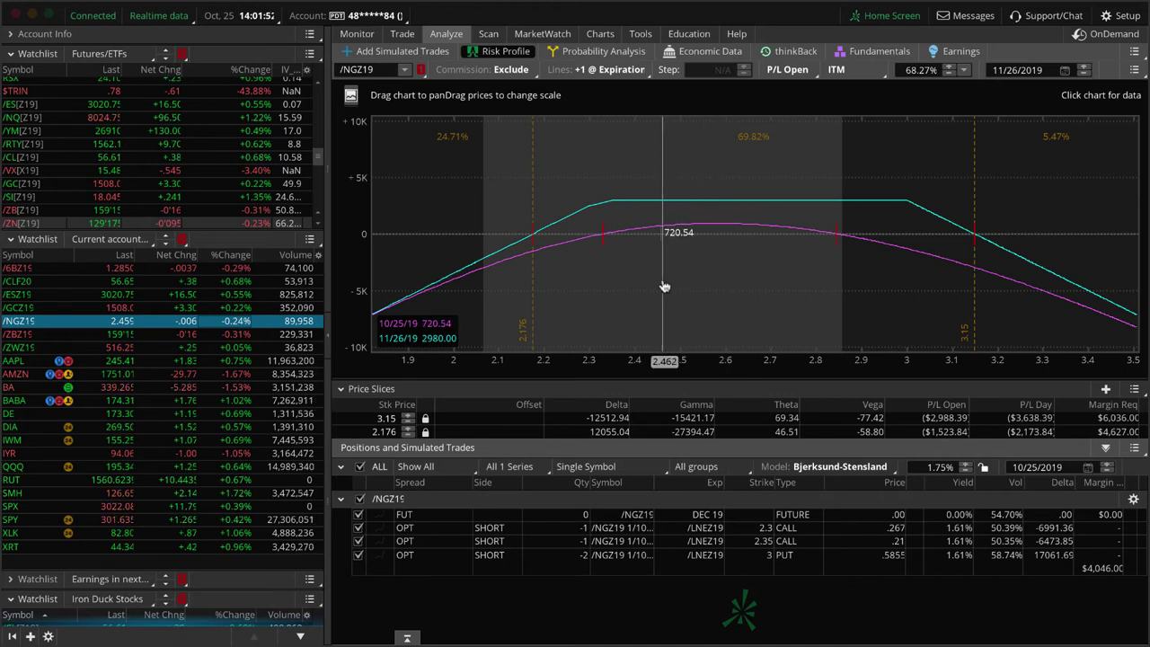
# - Delete the simulated /ZBZ19 iron condor, rescale around the 161/164 strikes, and view the bond trade page
pyautogui.click(231, 334)
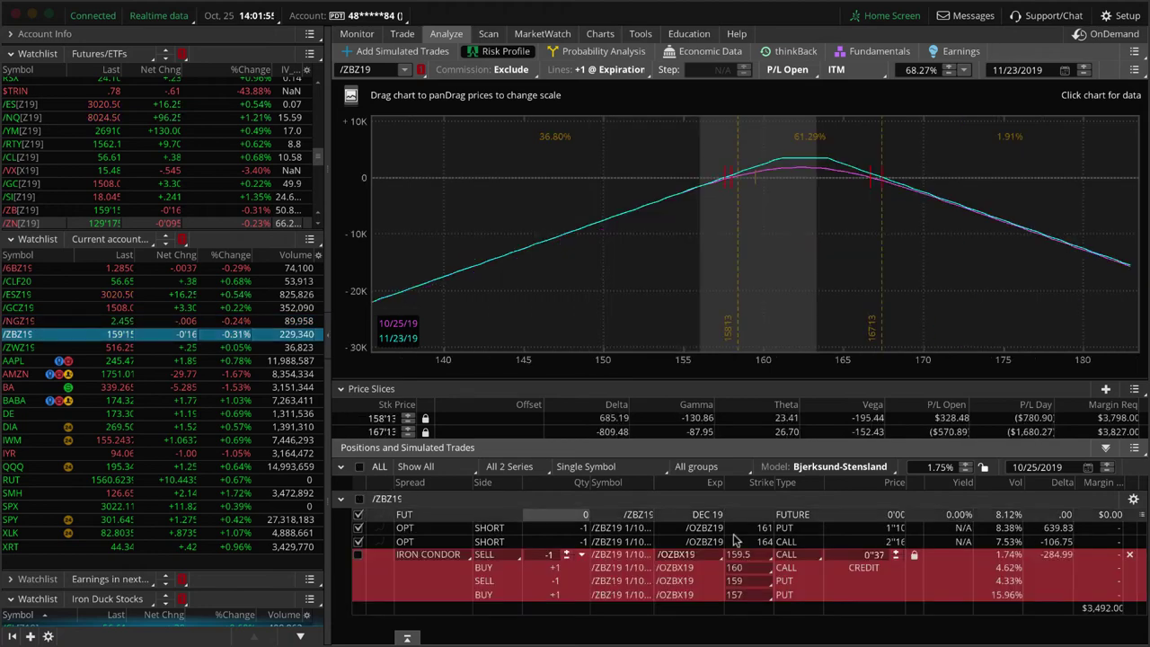
pyautogui.click(1130, 555)
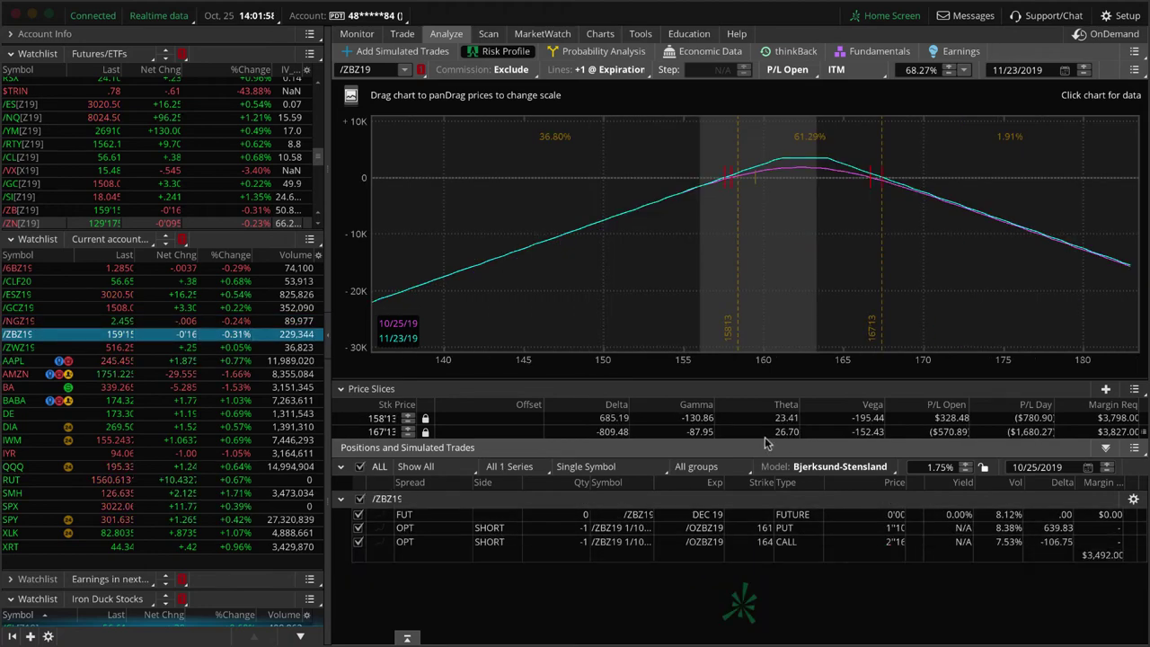
pyautogui.moveTo(782, 374); pyautogui.dragTo(640, 313)
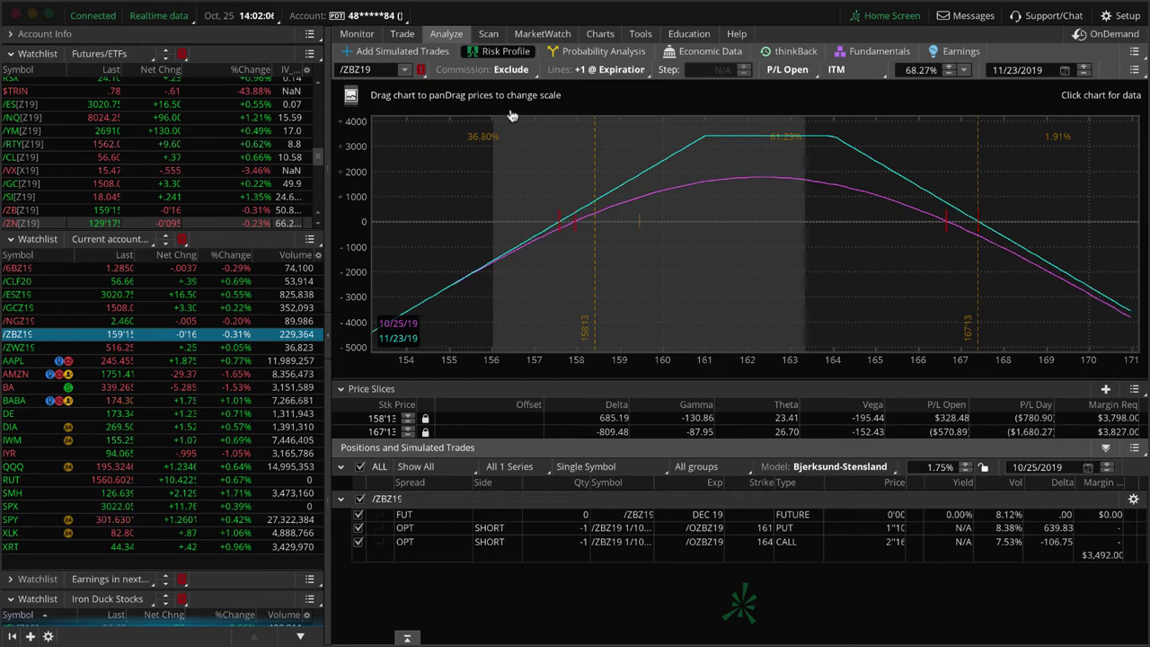
pyautogui.click(406, 33)
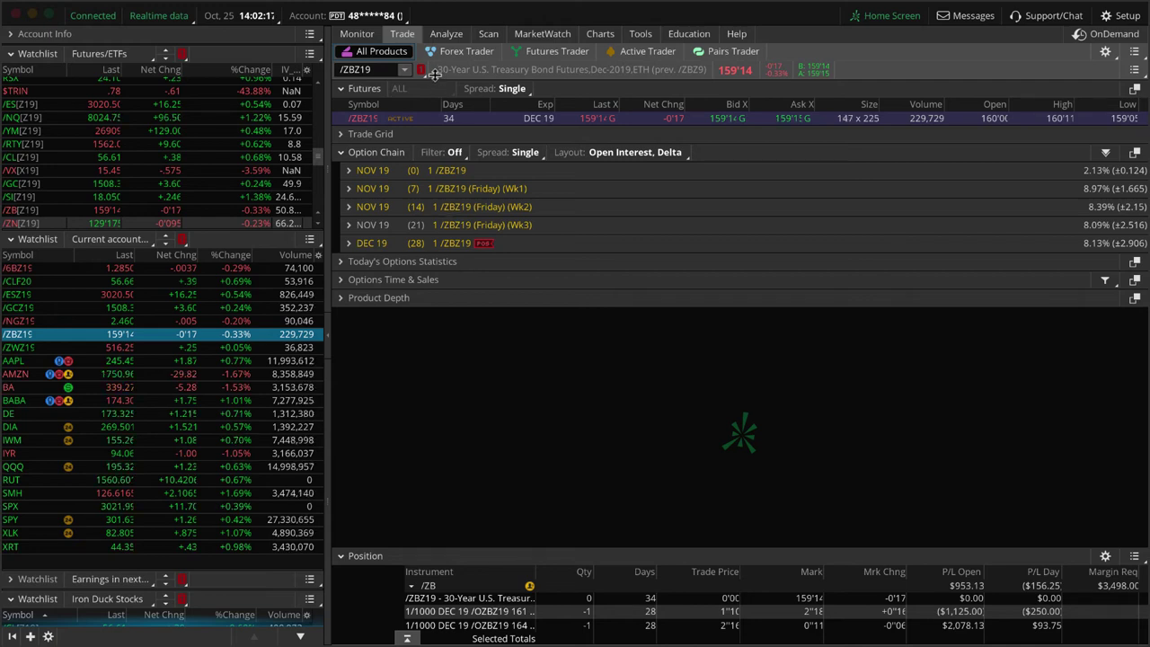
# - Check TLT's daily chart and risk profile, then return to the /ZBZ19 bond risk profile
pyautogui.scroll(-5, 192, 149)
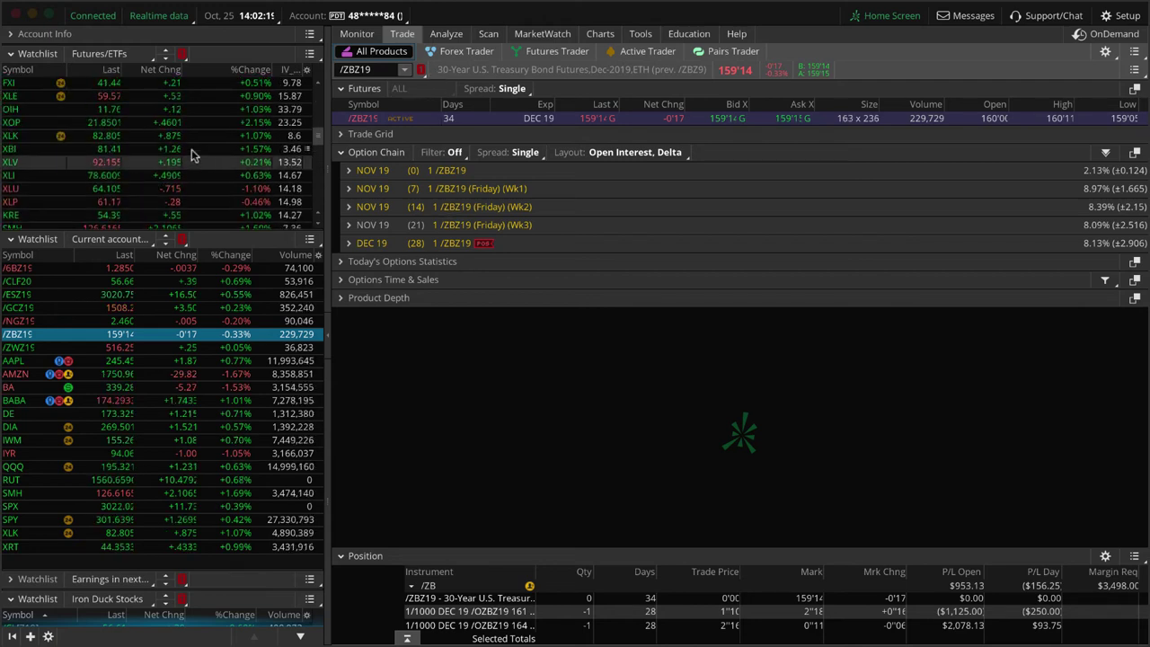
pyautogui.scroll(-4, 191, 150)
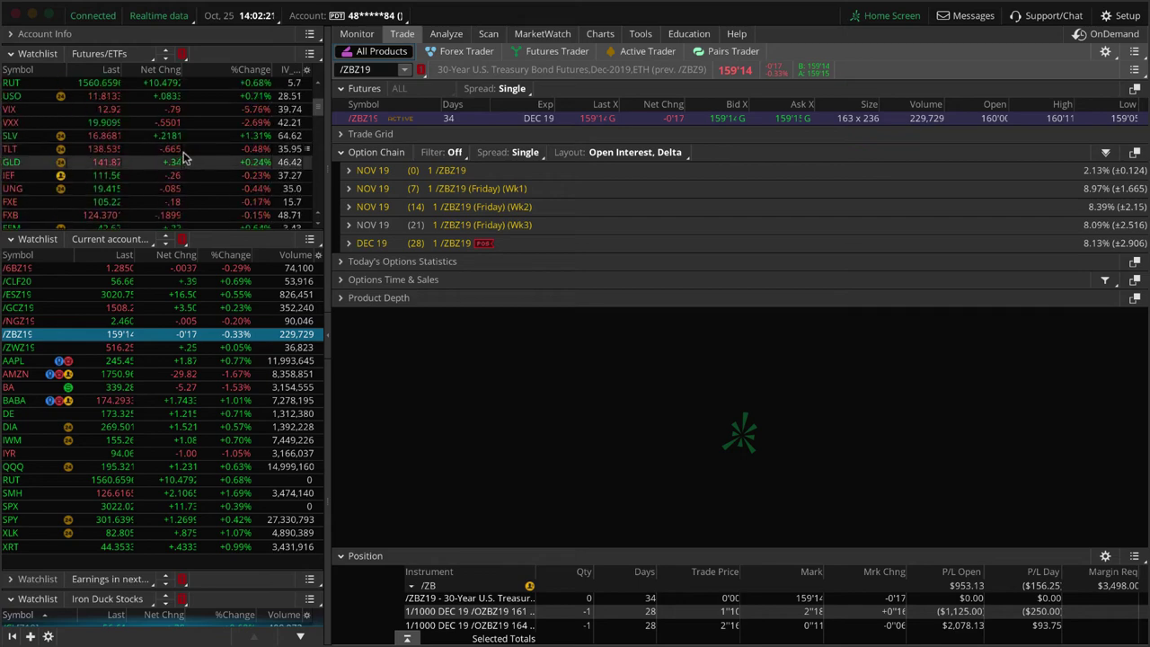
pyautogui.click(245, 146)
pyautogui.click(600, 33)
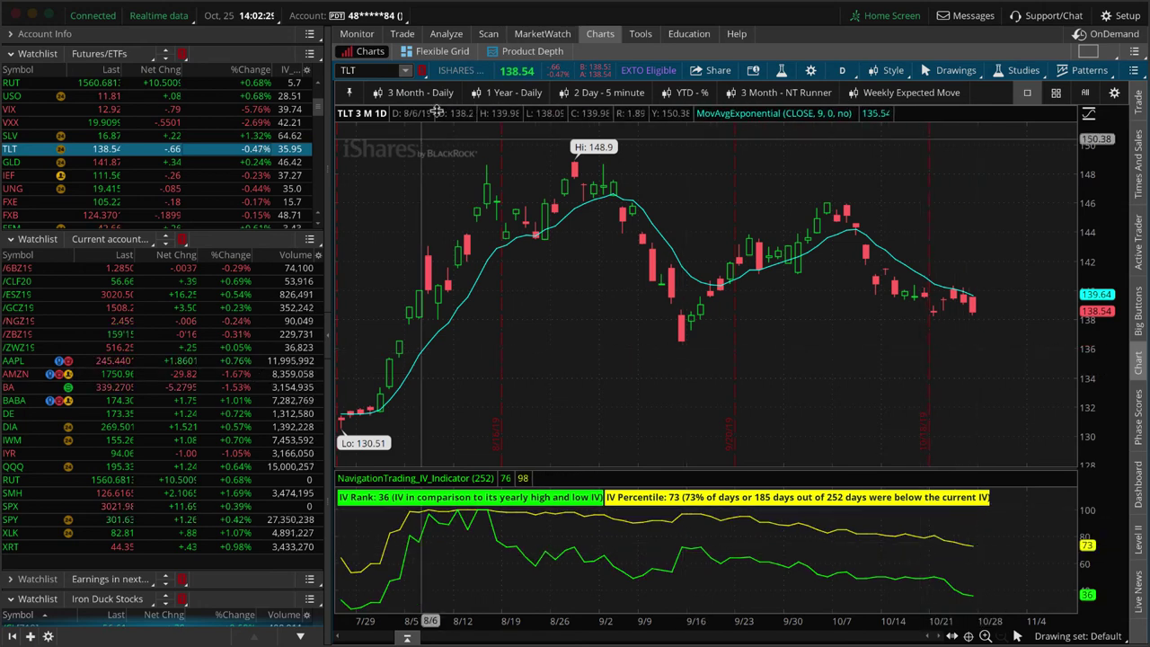
pyautogui.click(446, 34)
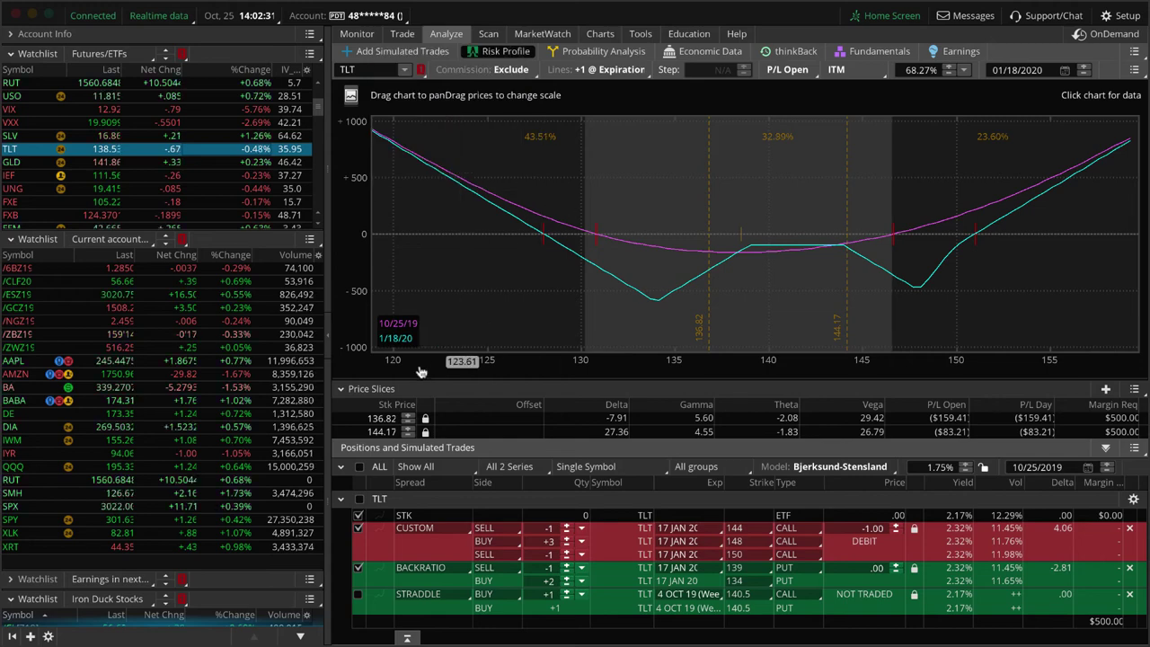
pyautogui.click(27, 335)
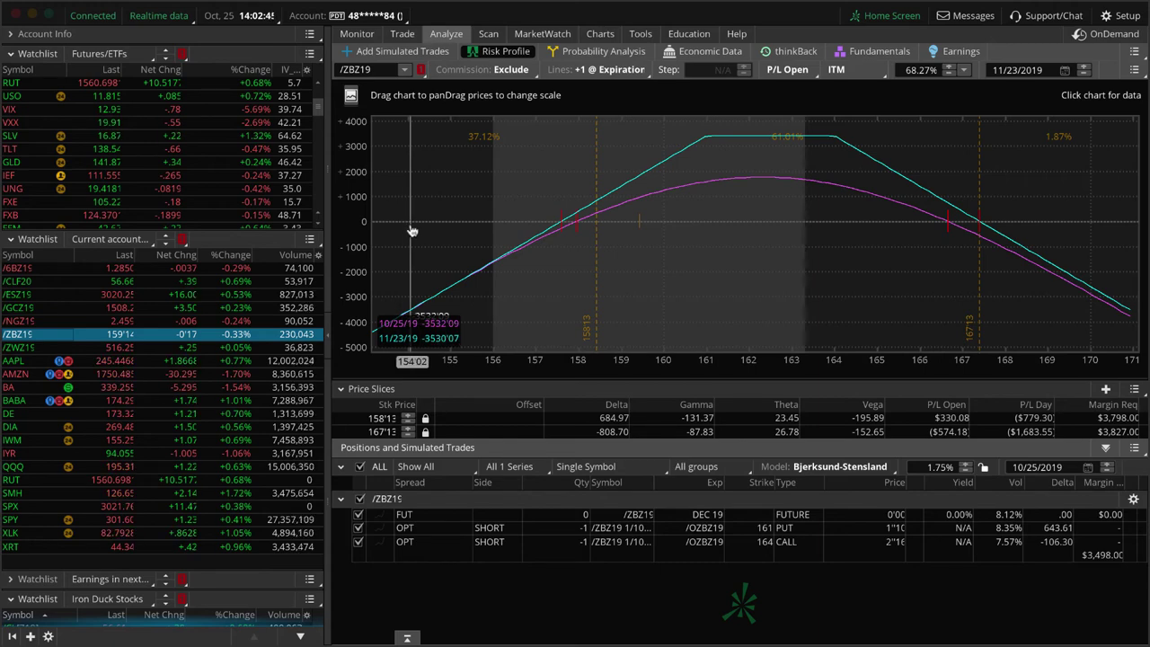
# - Delete the /ZWZ19 simulated vertical, exclude the 485/500 puts and 560/575 calls, and slice at 505
pyautogui.click(229, 348)
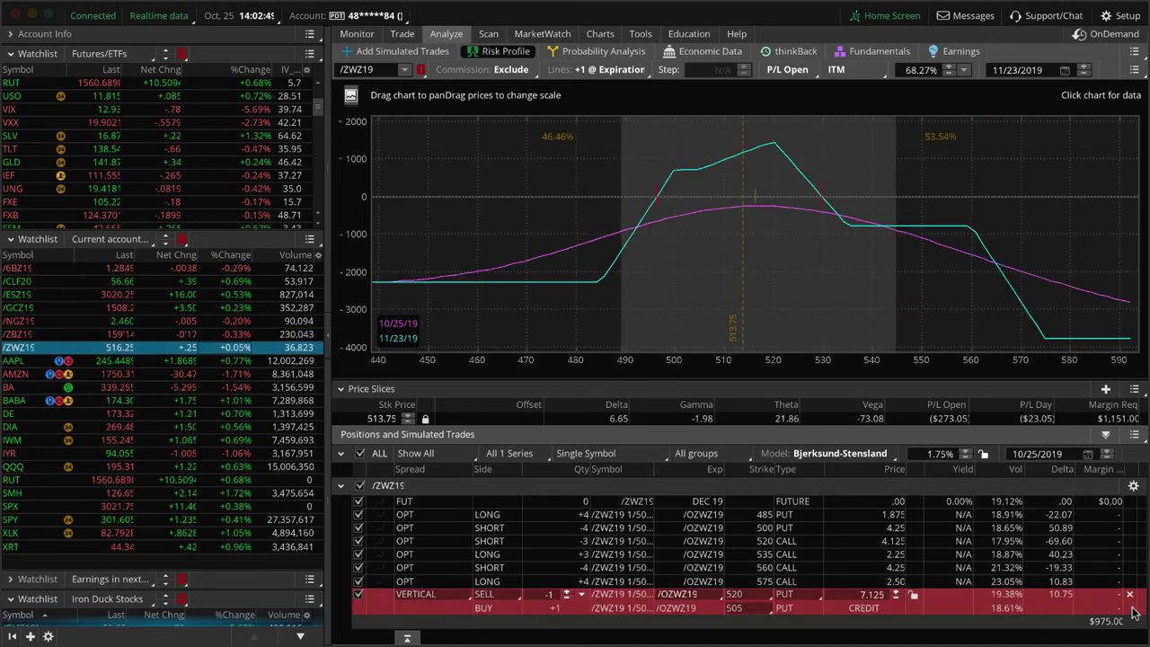
pyautogui.click(1130, 597)
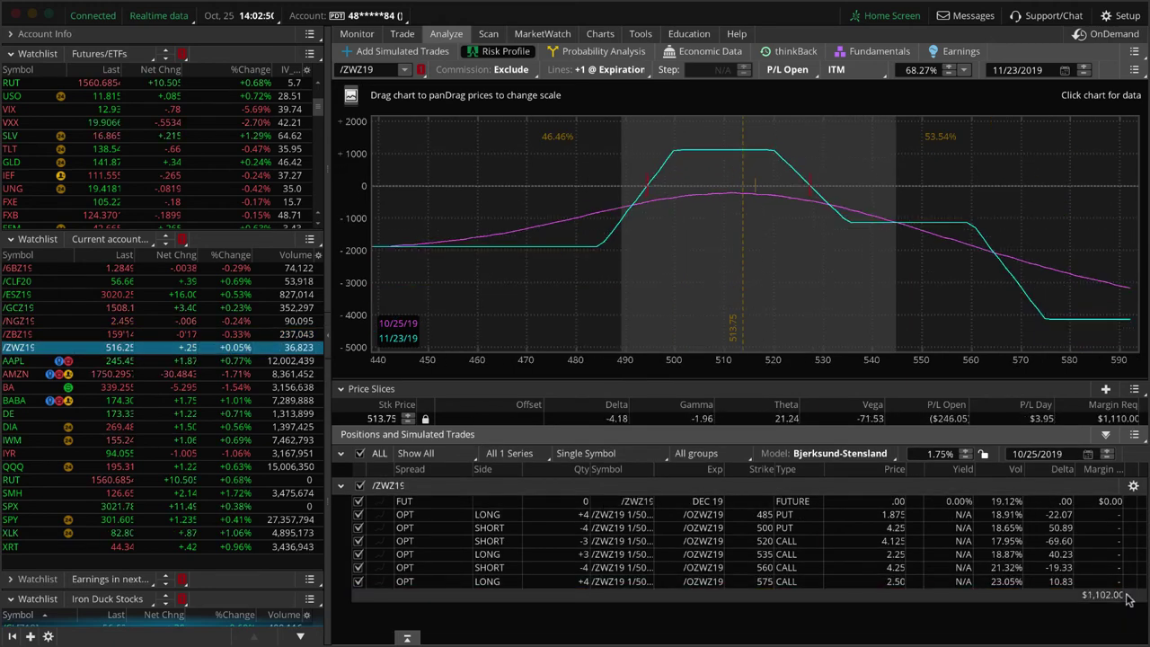
pyautogui.click(359, 527)
pyautogui.click(359, 514)
pyautogui.click(359, 566)
pyautogui.click(359, 580)
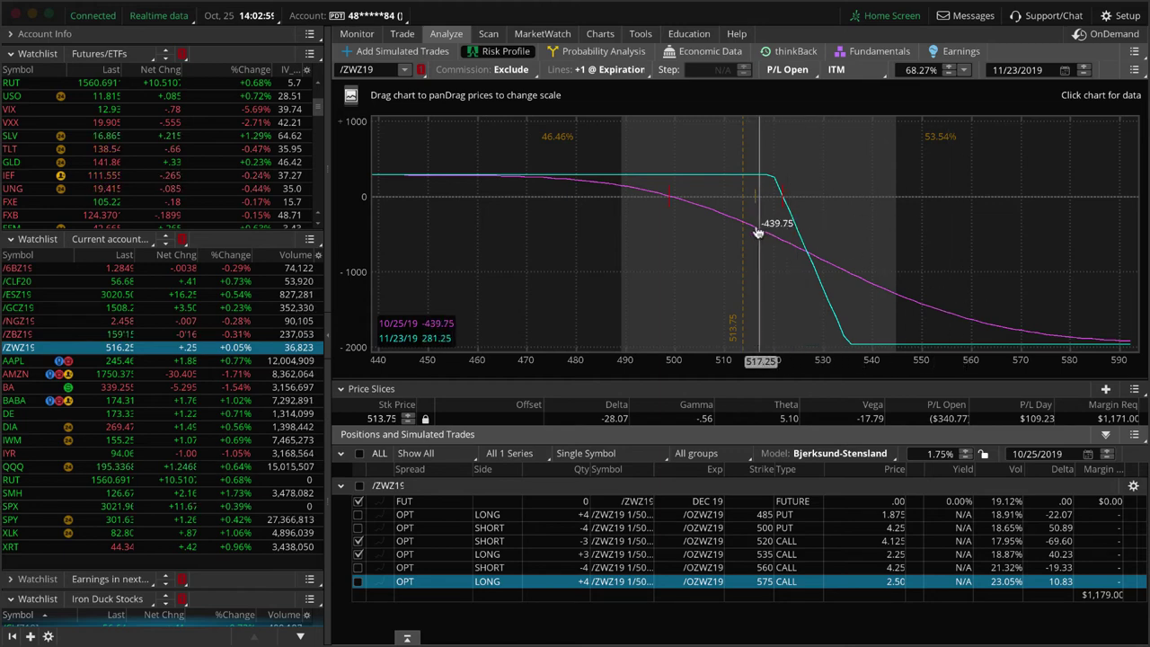
pyautogui.click(701, 232)
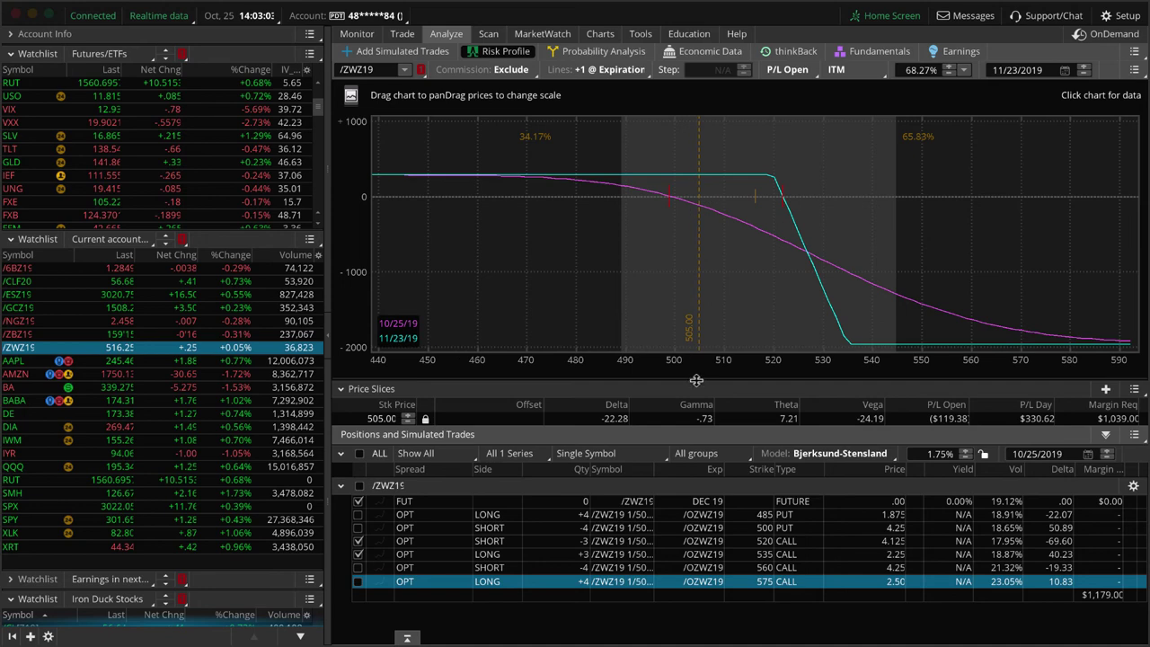
# - Include only the 485/500 puts and 560/575 calls, dropping the 520/535 calls, and slice at 516
pyautogui.click(358, 514)
pyautogui.click(361, 530)
pyautogui.click(358, 527)
pyautogui.click(357, 541)
pyautogui.click(358, 555)
pyautogui.click(357, 568)
pyautogui.click(358, 581)
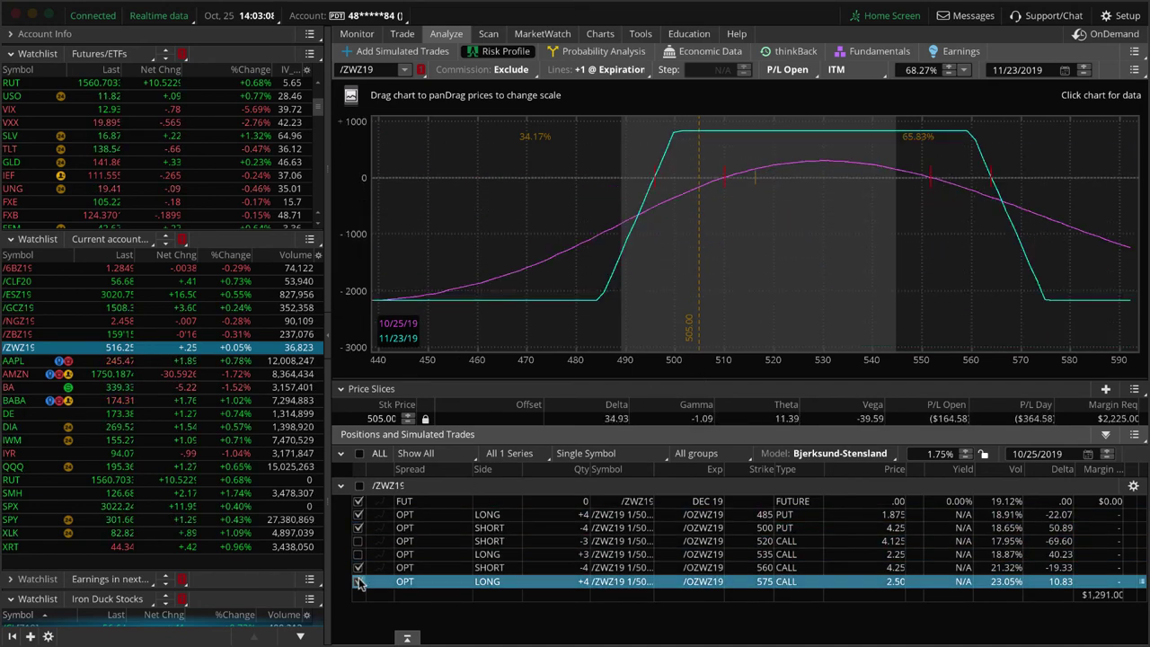
pyautogui.click(755, 268)
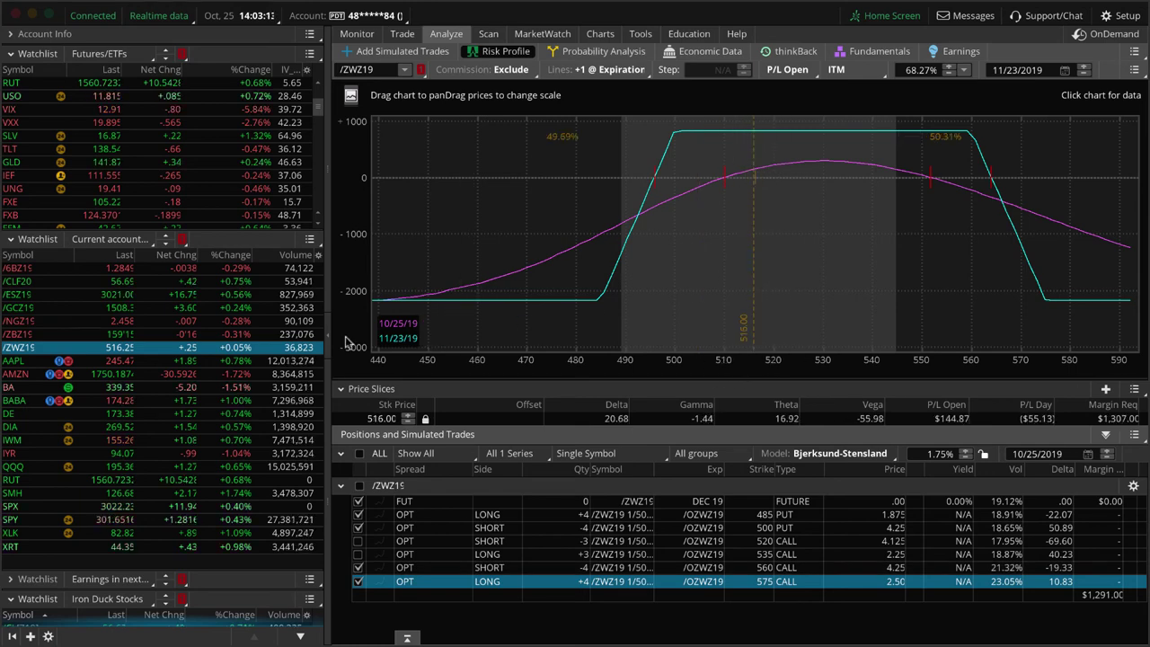
# - Load AAPL and view its 3 Month daily chart showing IV Rank 29 and IV Percentile 36
pyautogui.click(215, 362)
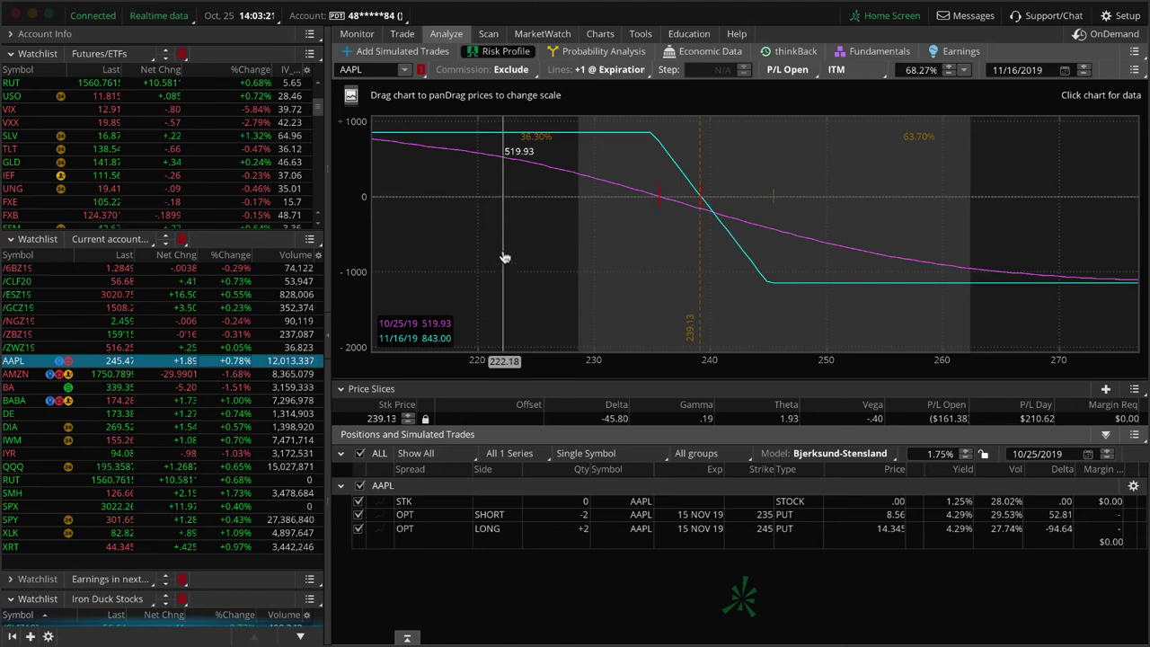
pyautogui.click(595, 35)
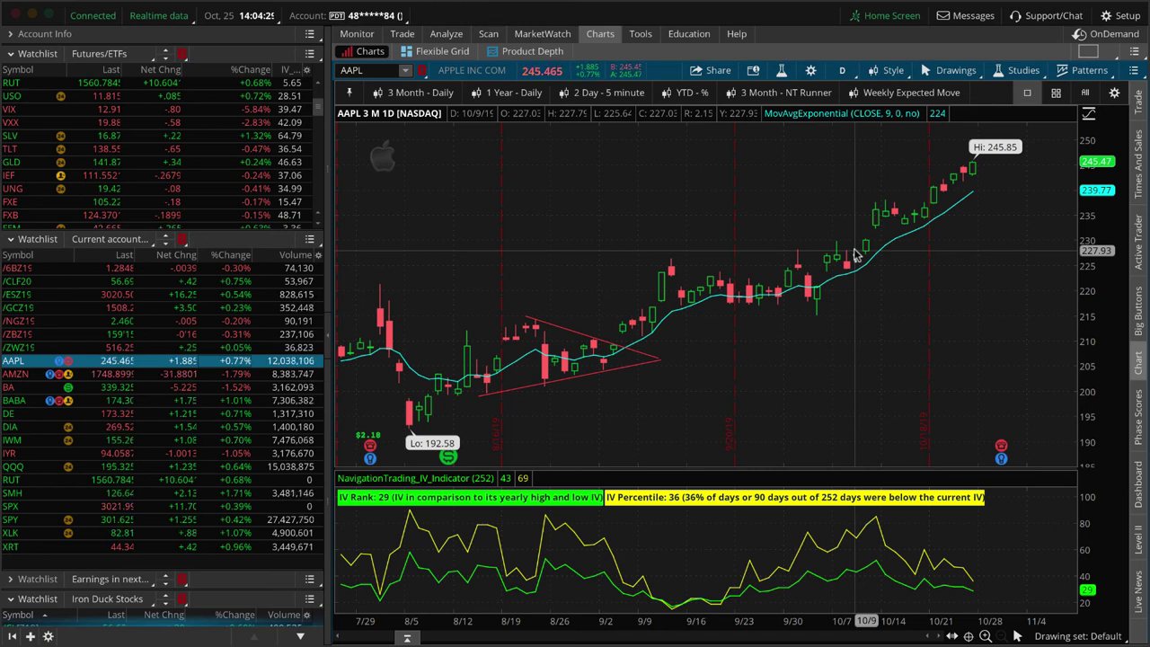
# - Review the AMZN, BA and DE charts, then show DE's short 175 / long 180 call spread risk profile
pyautogui.click(238, 381)
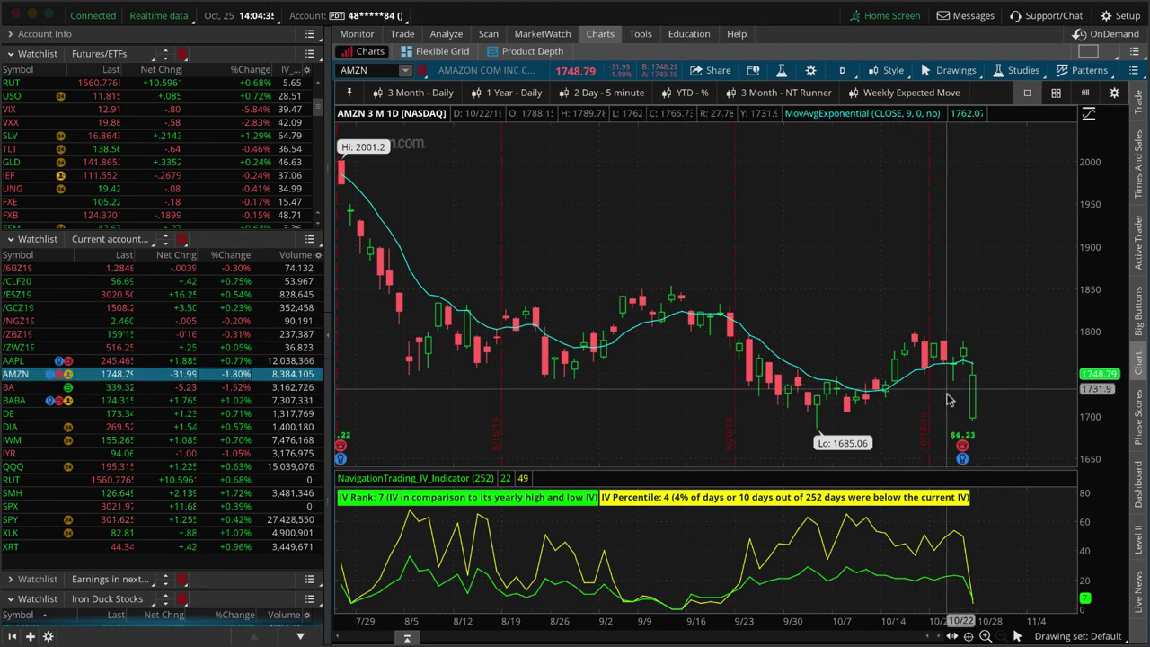
pyautogui.click(241, 388)
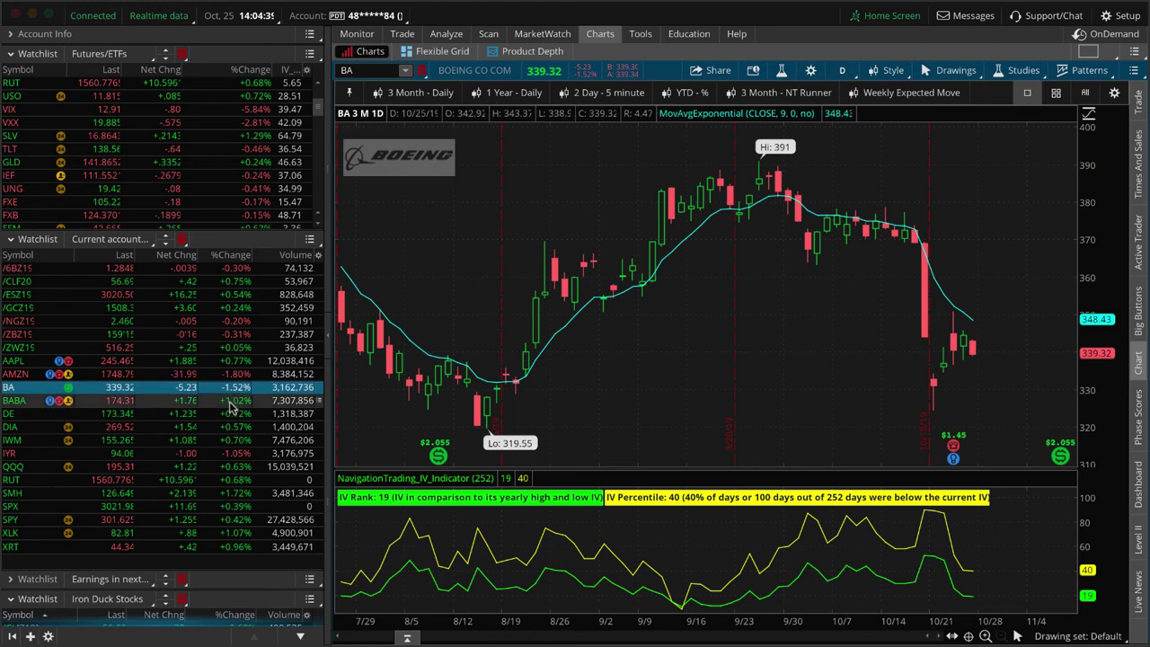
pyautogui.click(235, 414)
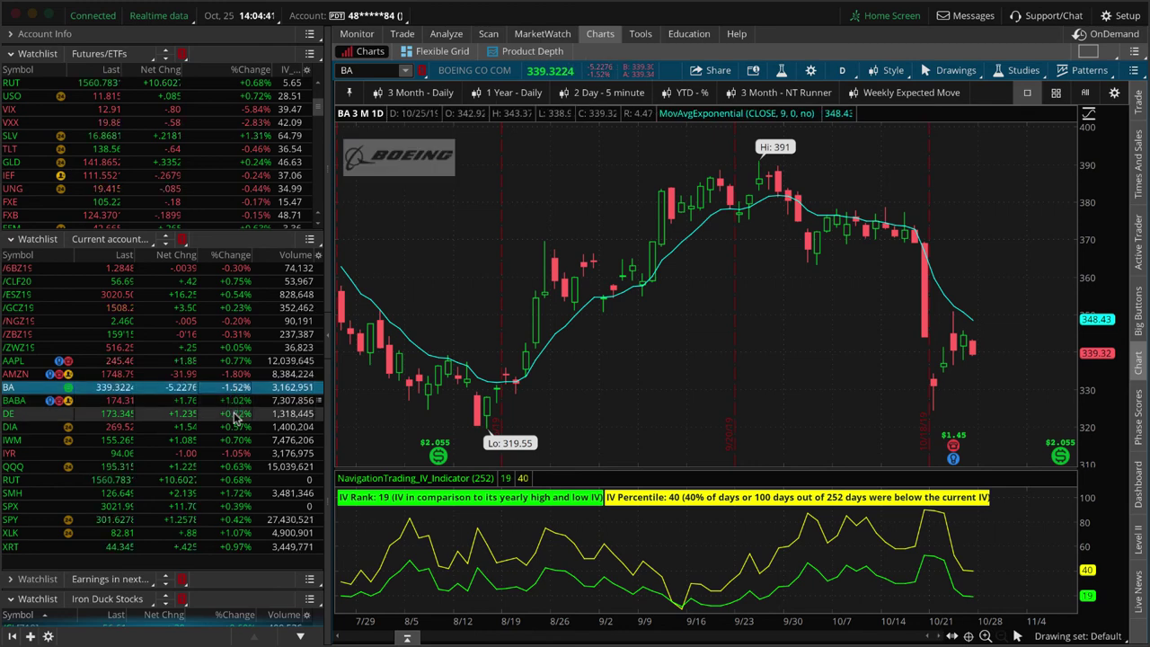
pyautogui.click(445, 34)
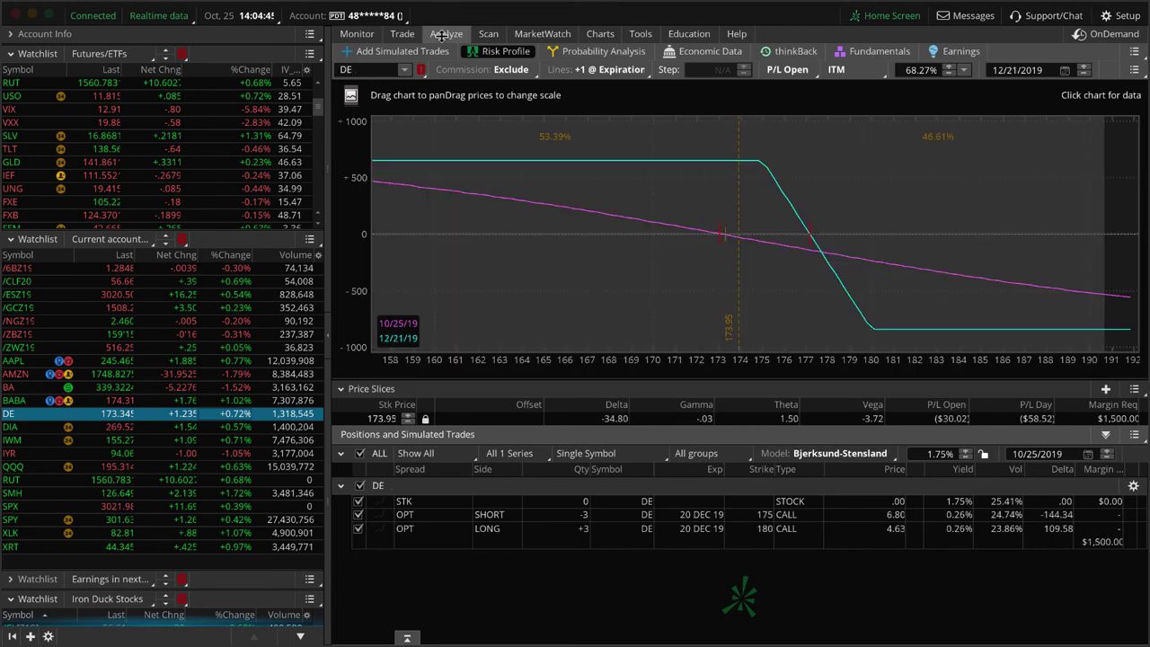
# - Move DE's price slice to 173.33, then review IWM's risk graph and daily chart
pyautogui.click(724, 250)
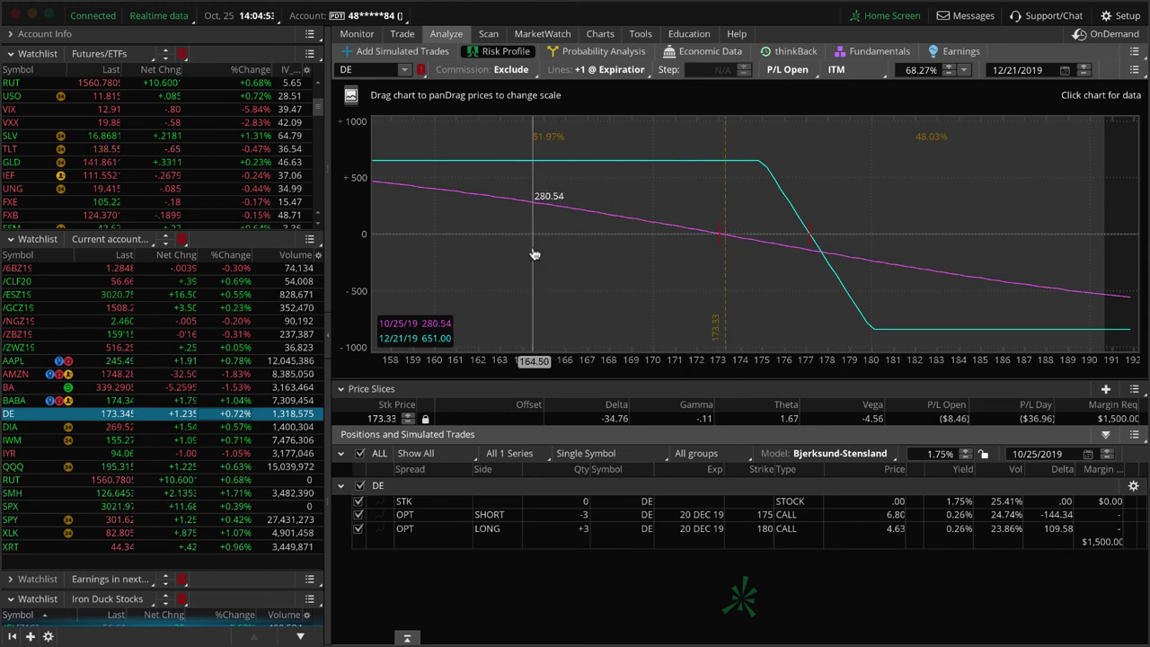
pyautogui.click(237, 441)
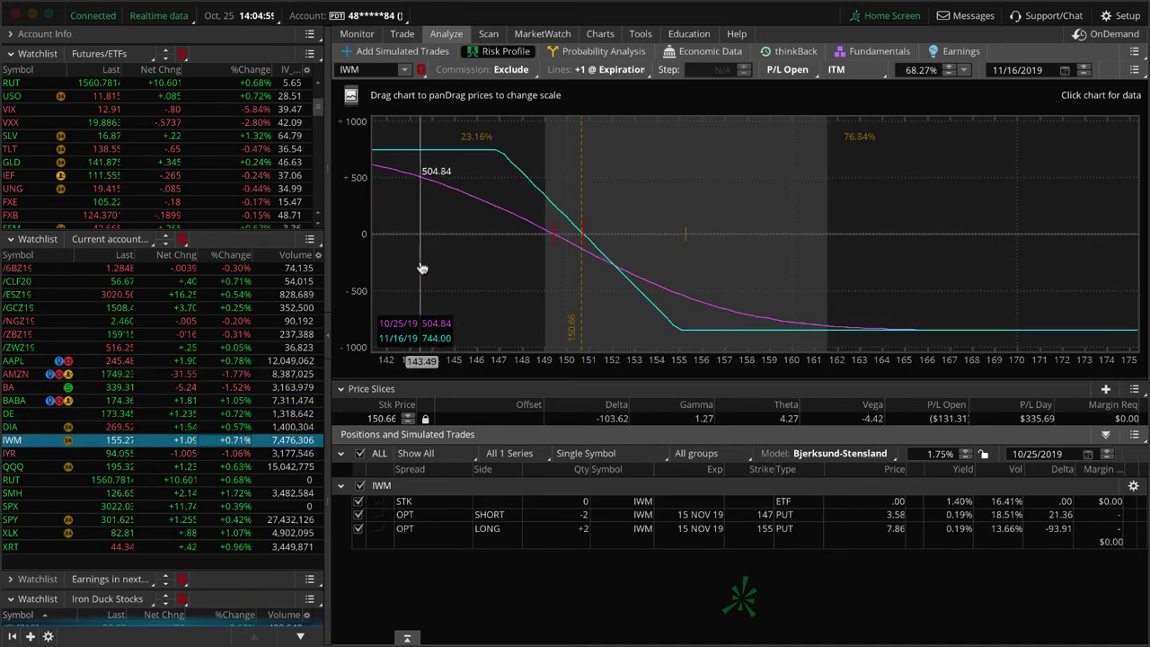
pyautogui.moveTo(436, 330); pyautogui.dragTo(602, 267)
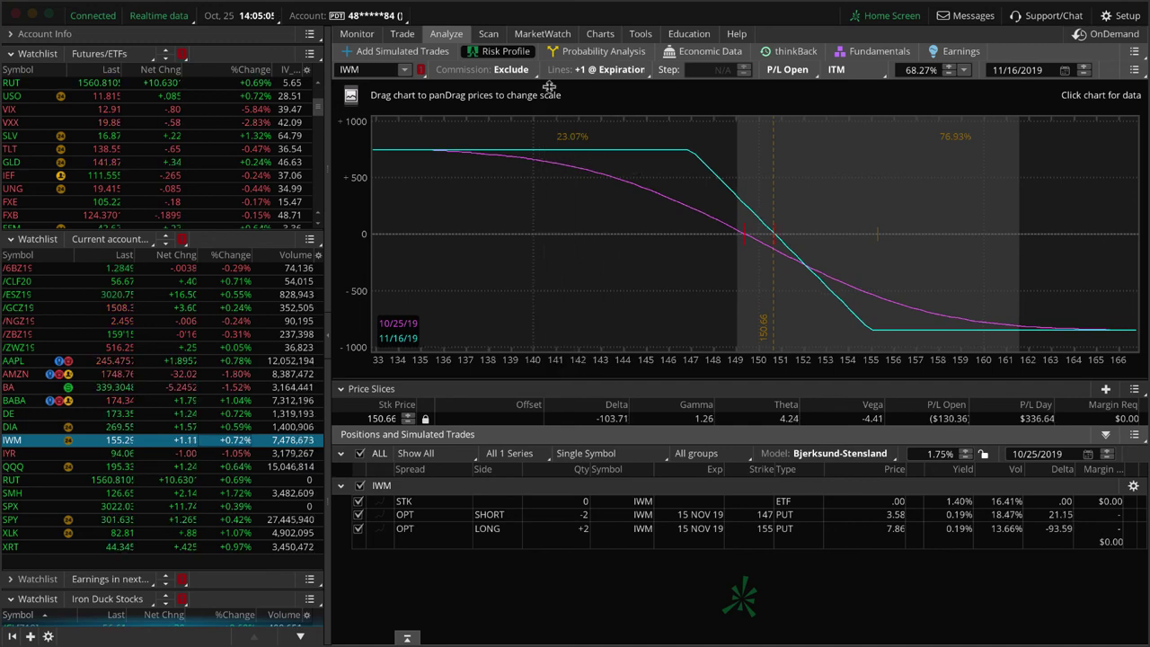
pyautogui.click(599, 33)
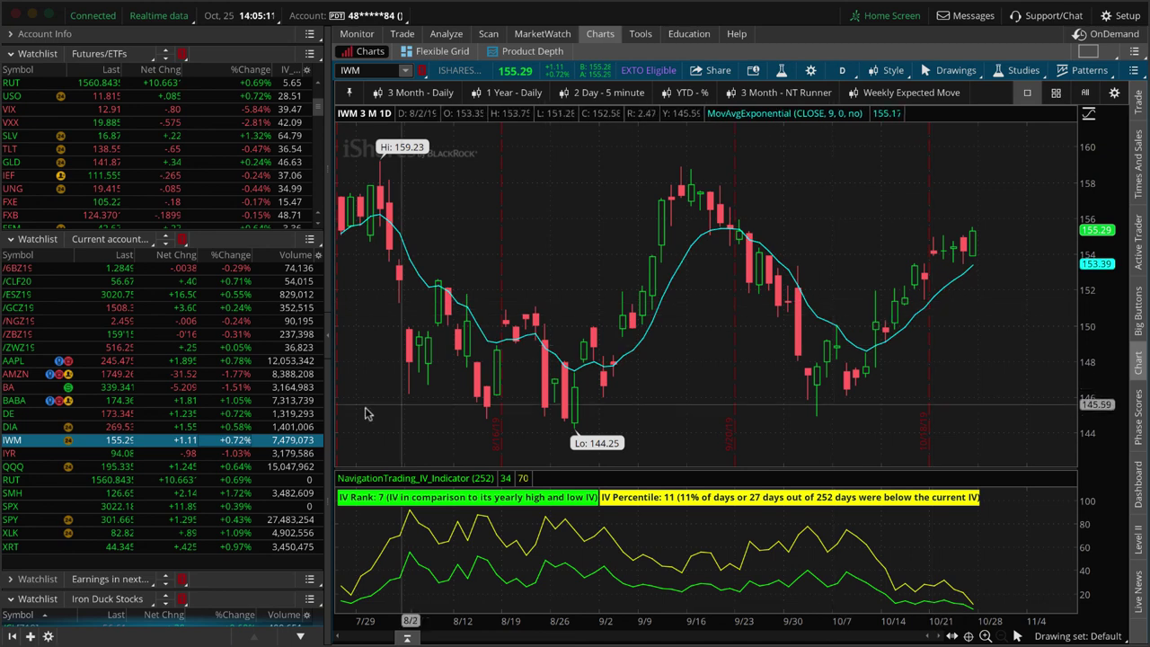
# - Bring up the IYR iron condor's risk profile and set the price slice at 94.12
pyautogui.click(232, 454)
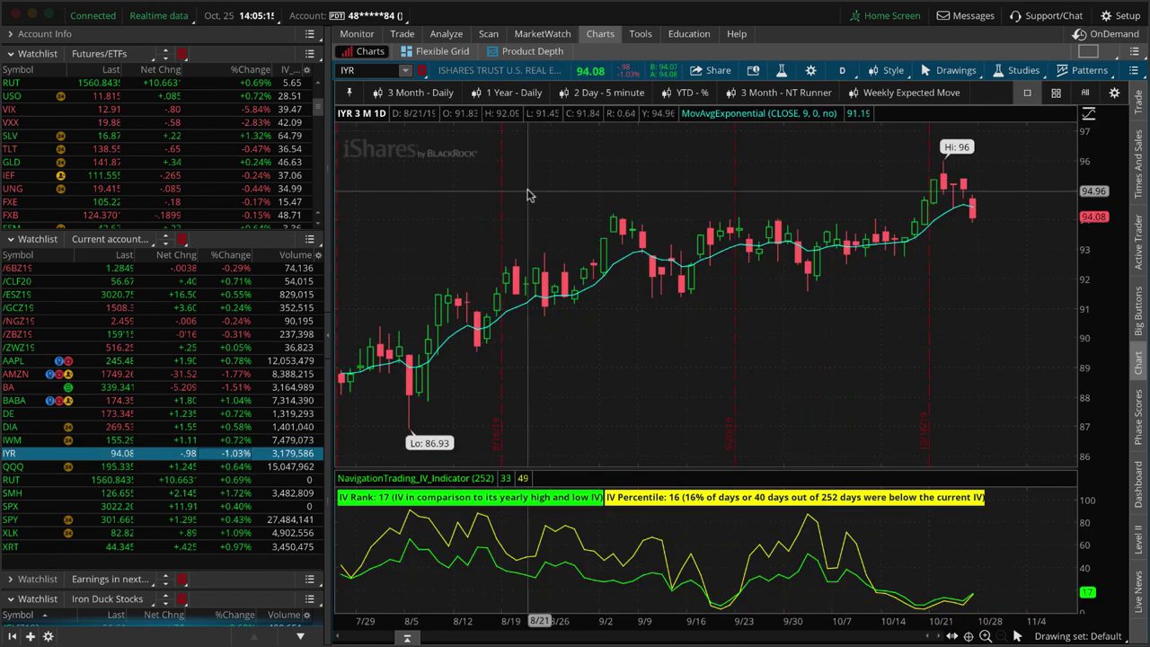
pyautogui.click(445, 34)
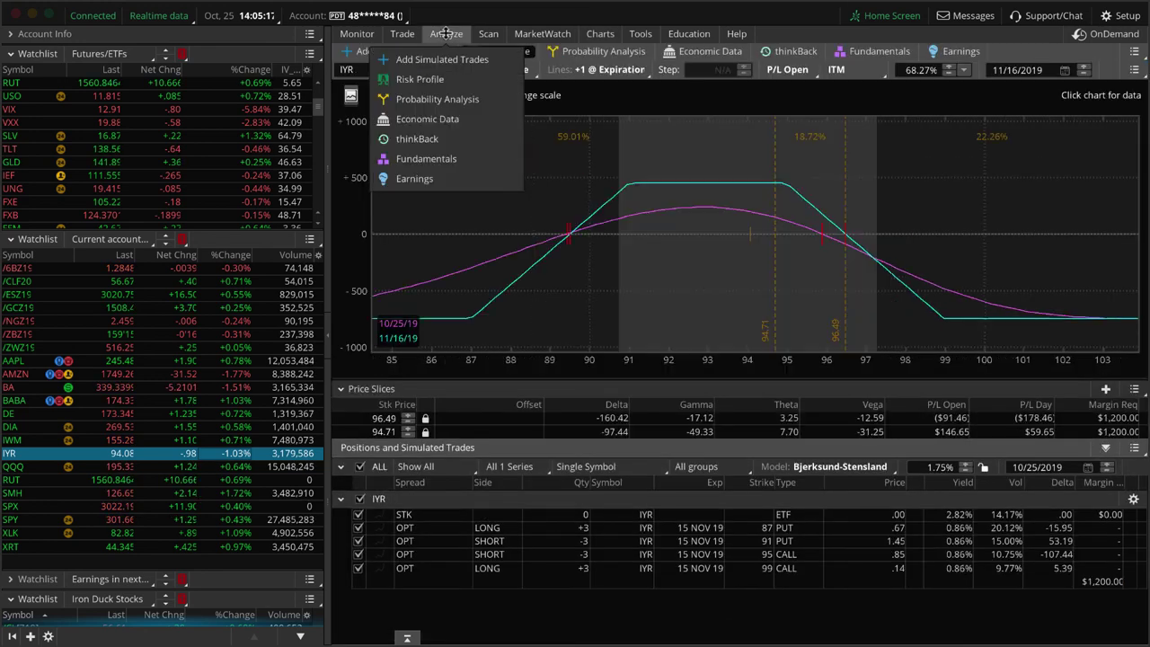
pyautogui.click(753, 276)
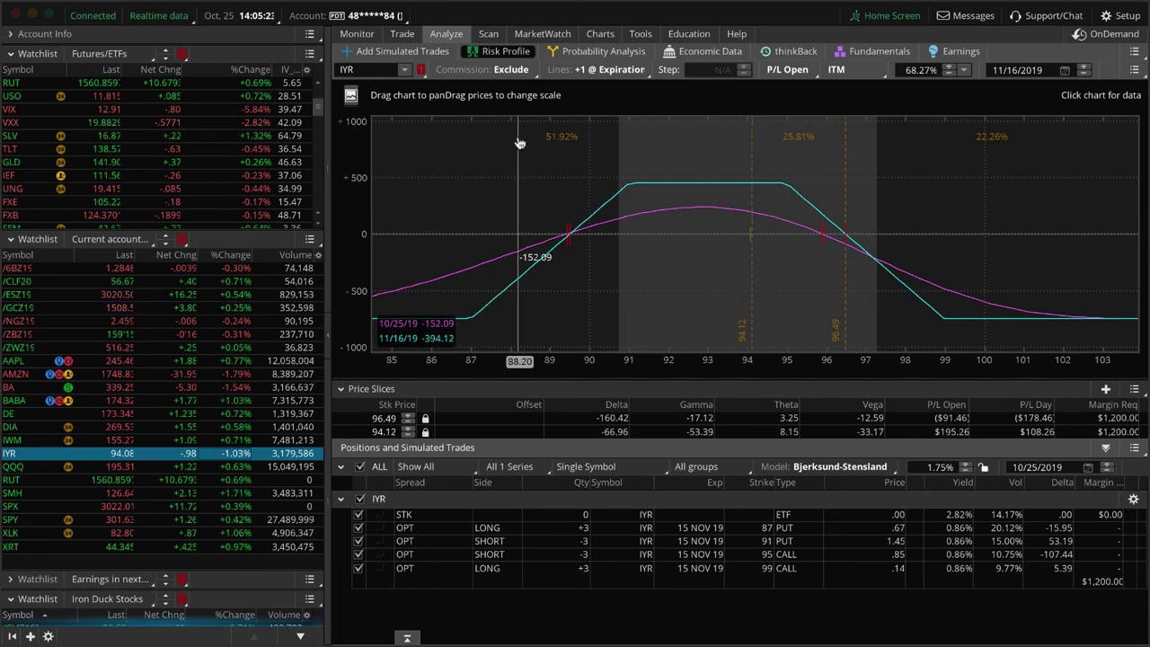
# - Check the IYR price chart, then return to the iron condor's risk profile
pyautogui.click(601, 33)
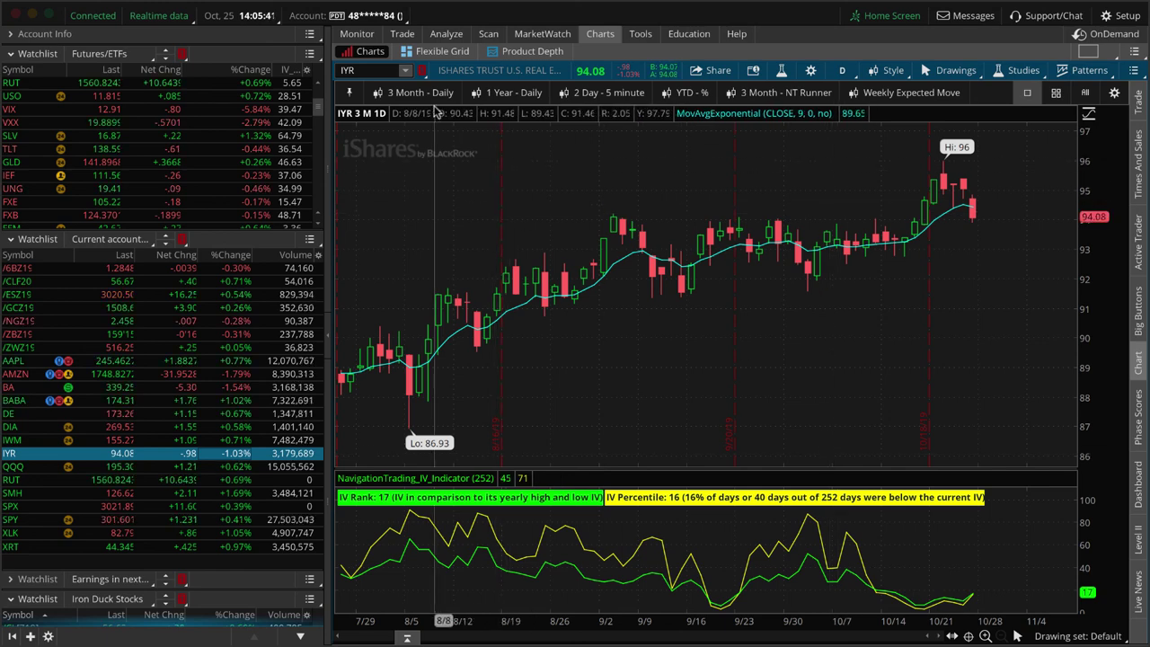
pyautogui.moveTo(446, 33)
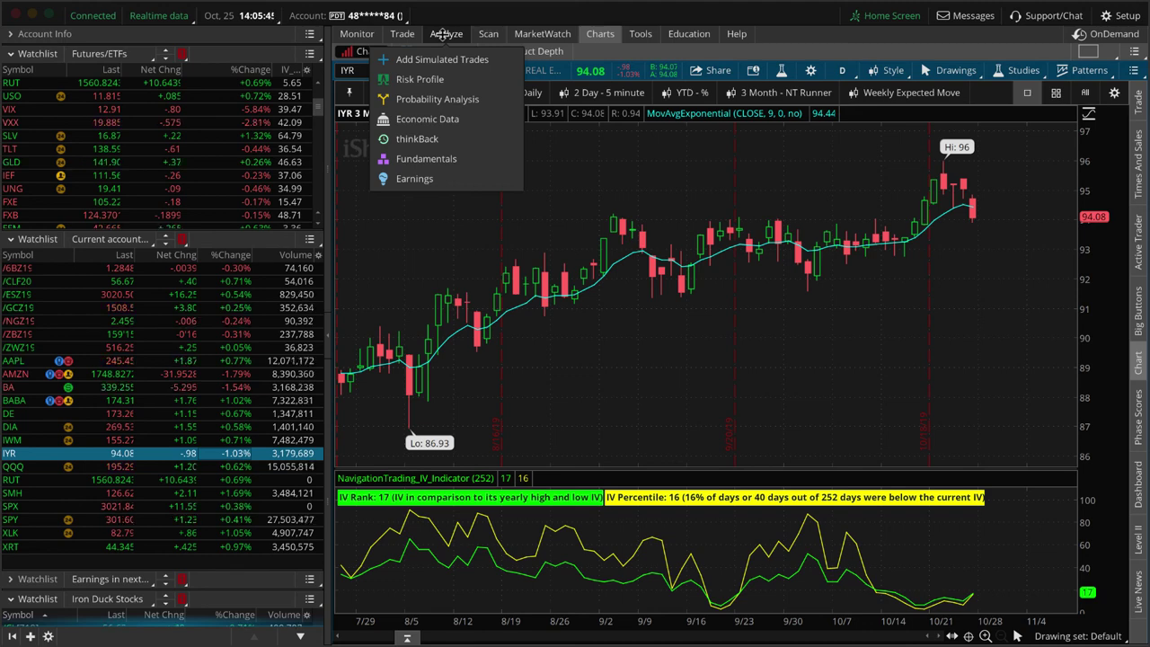
pyautogui.click(446, 33)
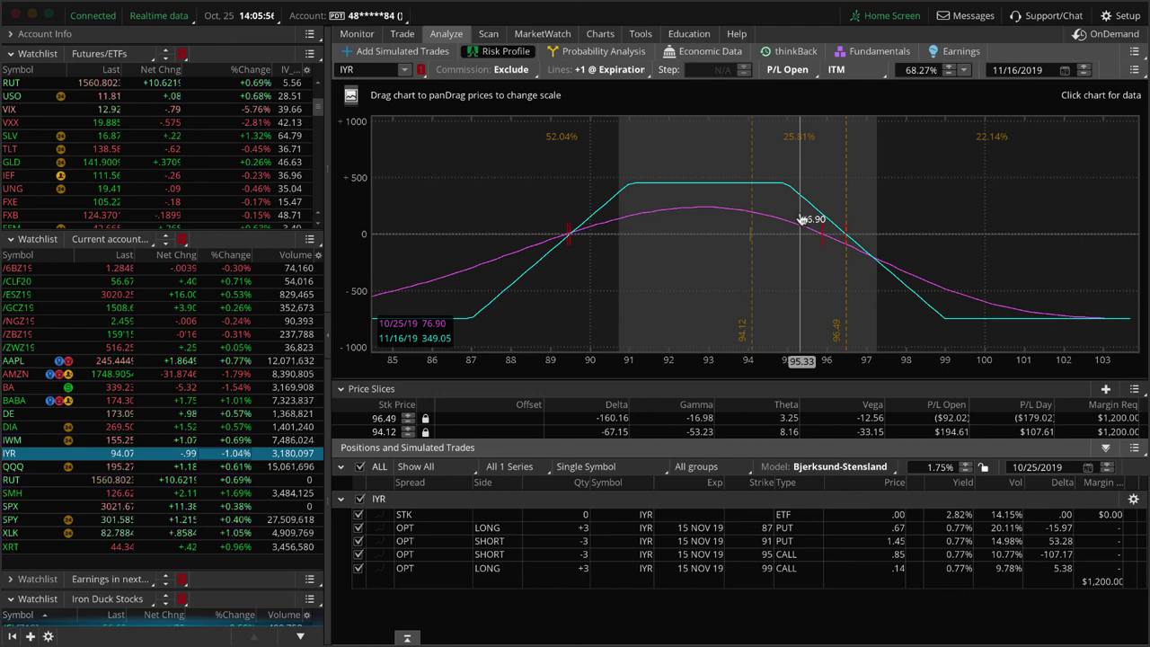
# - Cycle through the QQQ and XLK risk profiles, ending on the XRT 41/43 short strangle
pyautogui.click(223, 467)
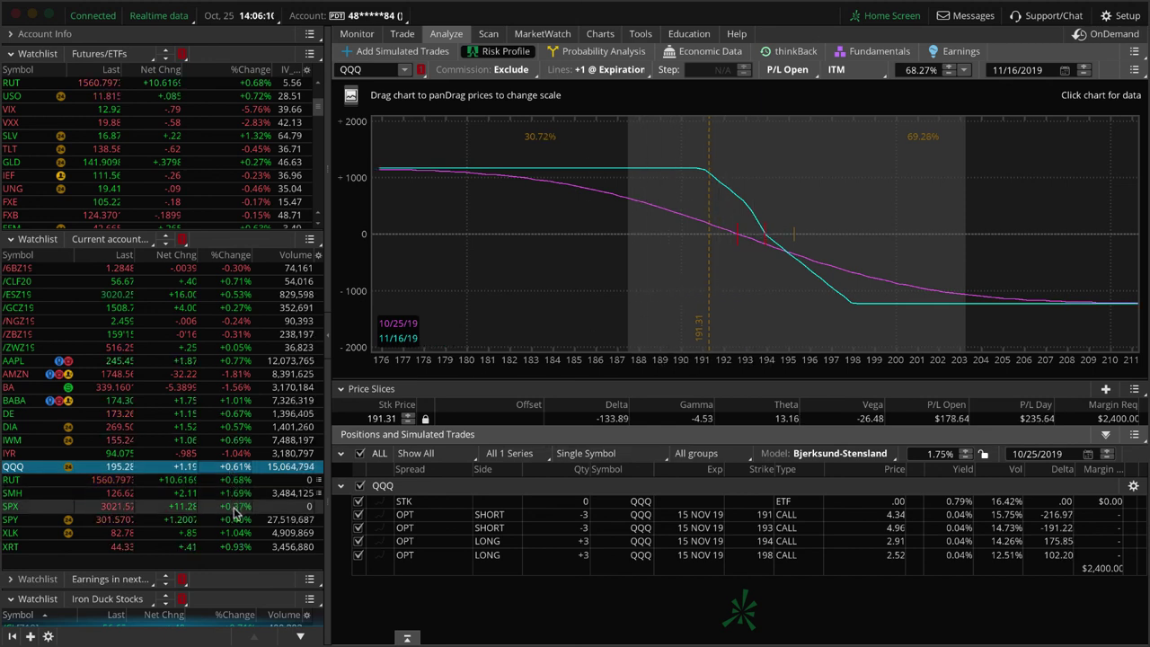
pyautogui.click(240, 533)
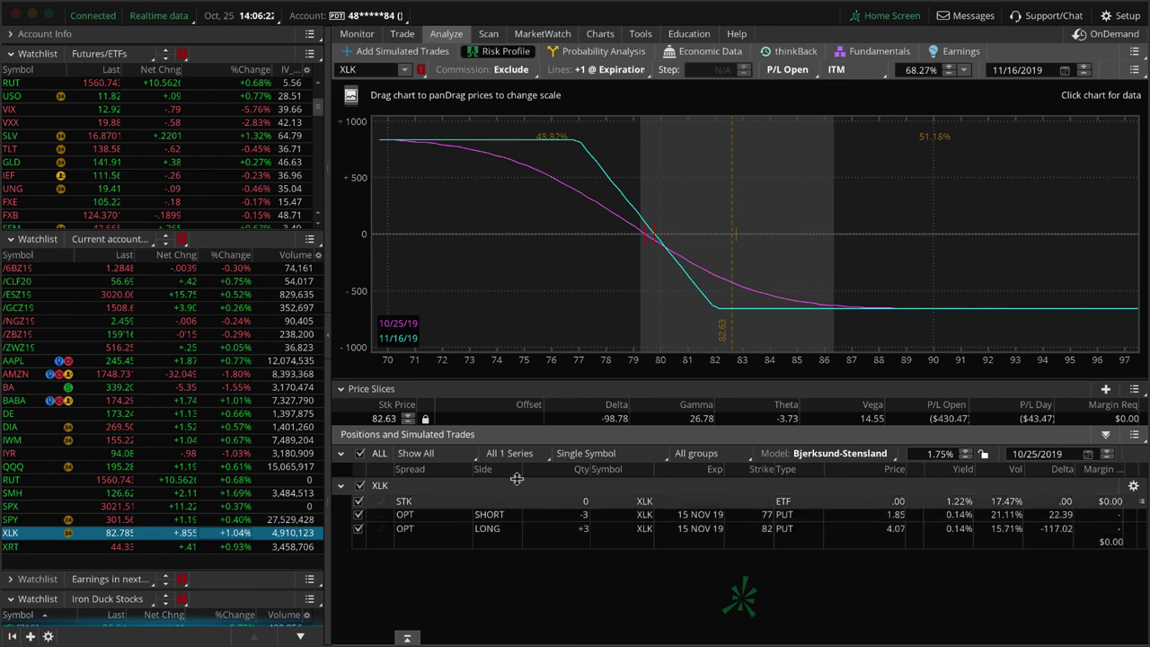
pyautogui.click(232, 548)
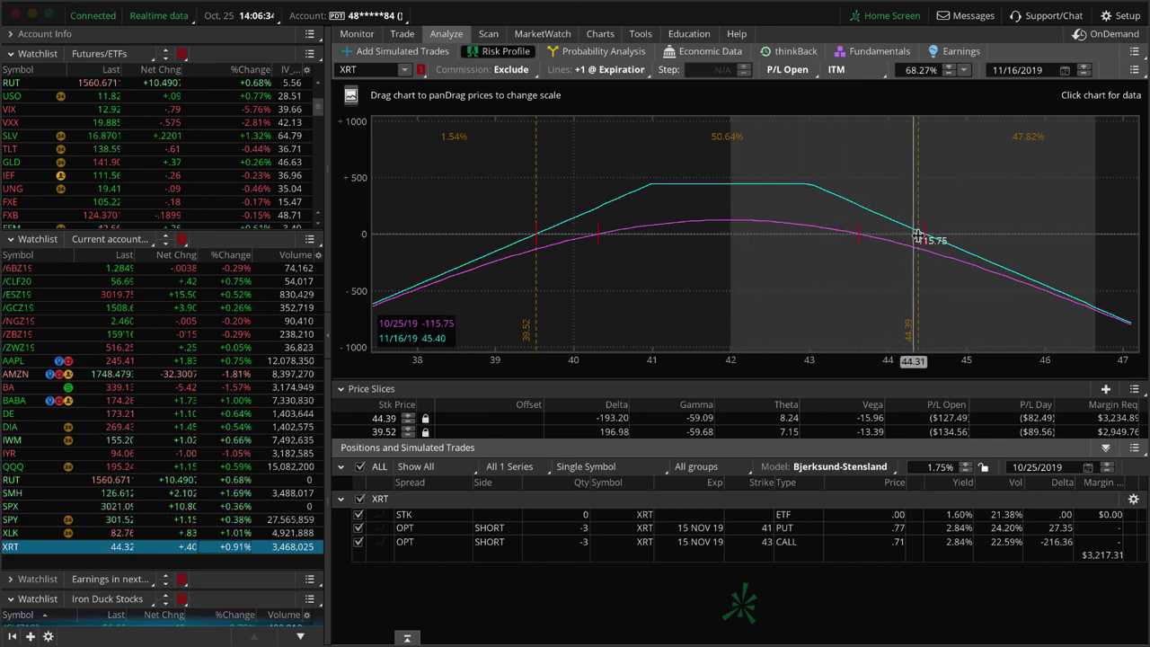
# - Exclude the short 43 call, zoom the graph to 41–48, set the slice at 44.31, then restore the call
pyautogui.click(358, 542)
pyautogui.scroll(2, 1029, 328)
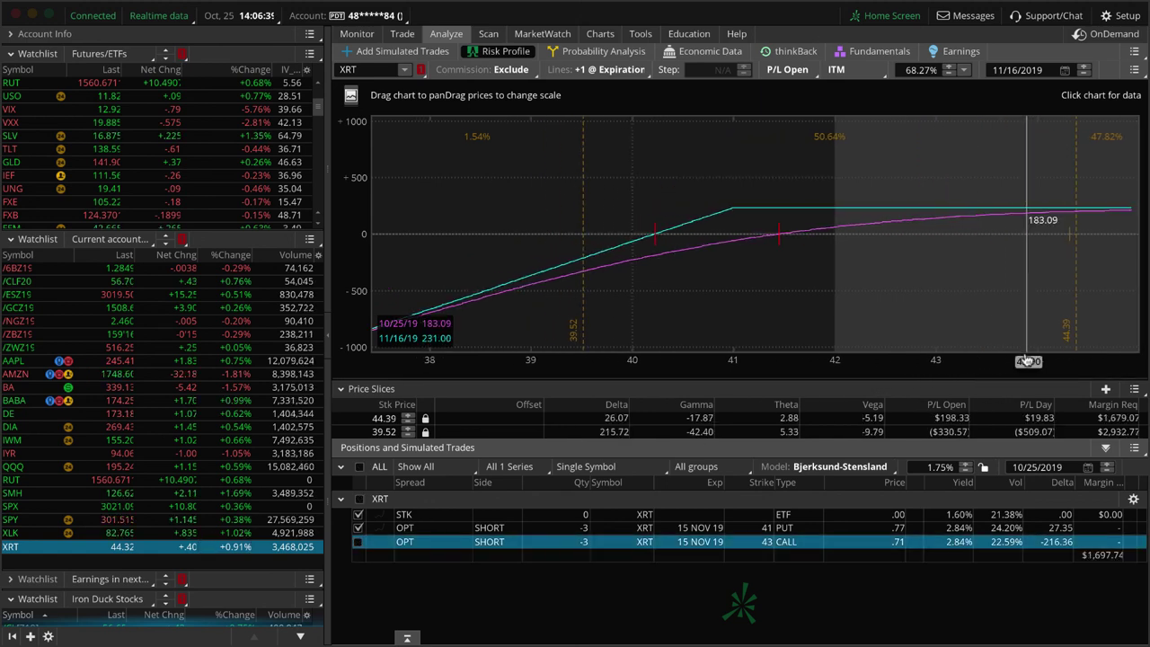
pyautogui.moveTo(995, 329); pyautogui.dragTo(666, 321)
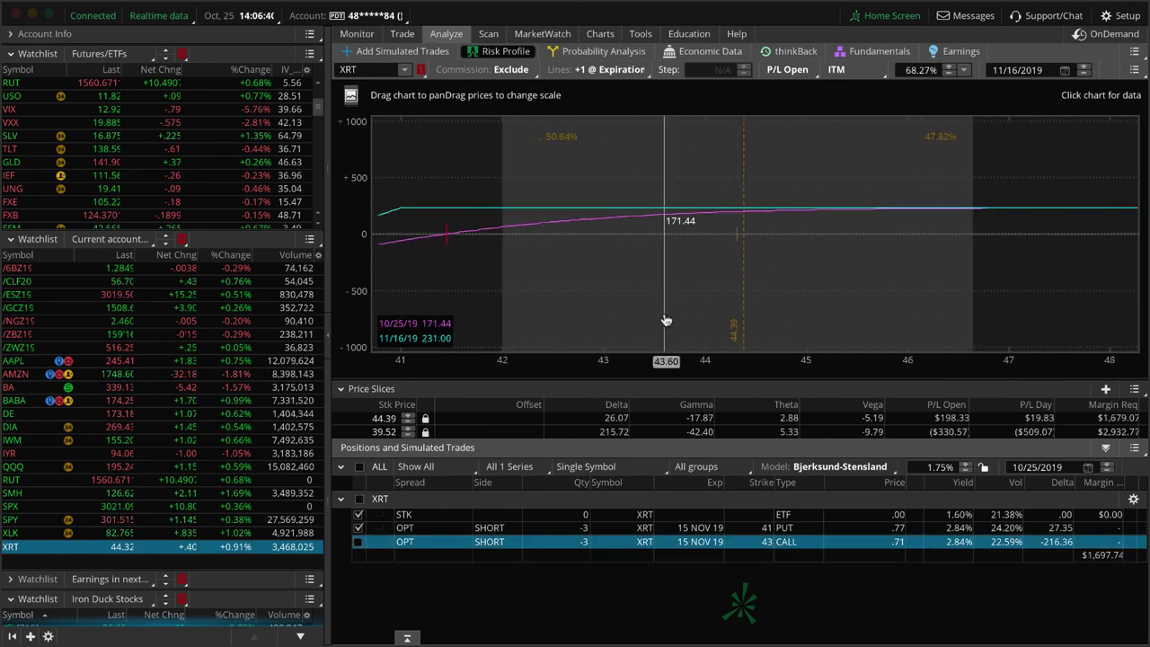
pyautogui.click(738, 270)
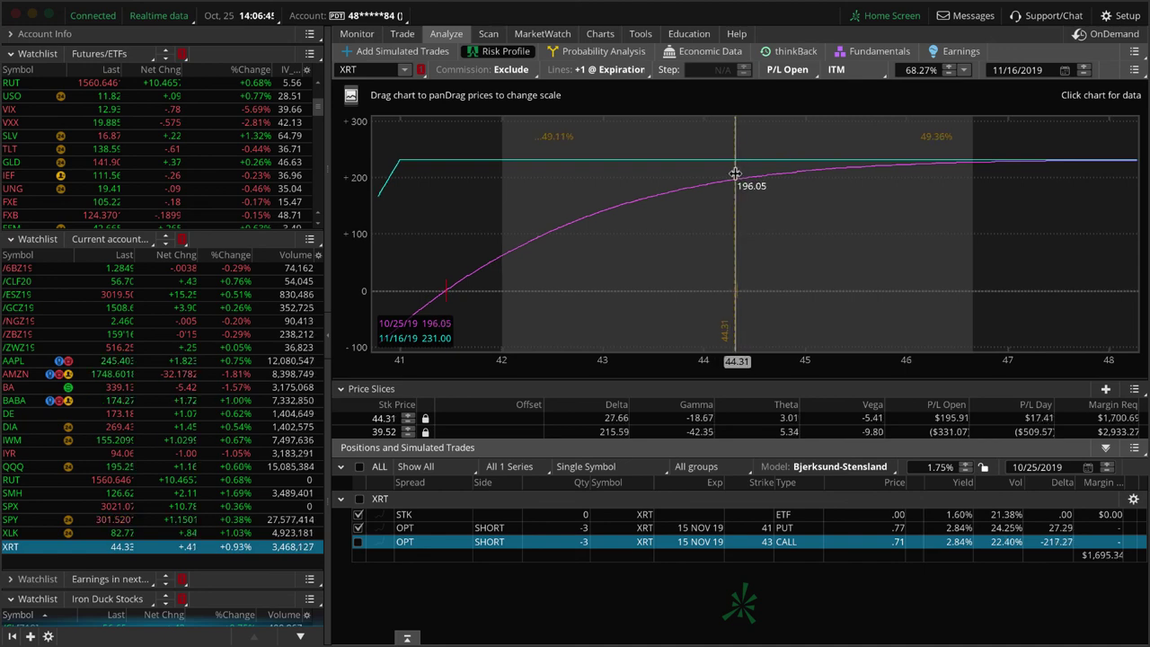
pyautogui.moveTo(698, 262); pyautogui.dragTo(829, 281)
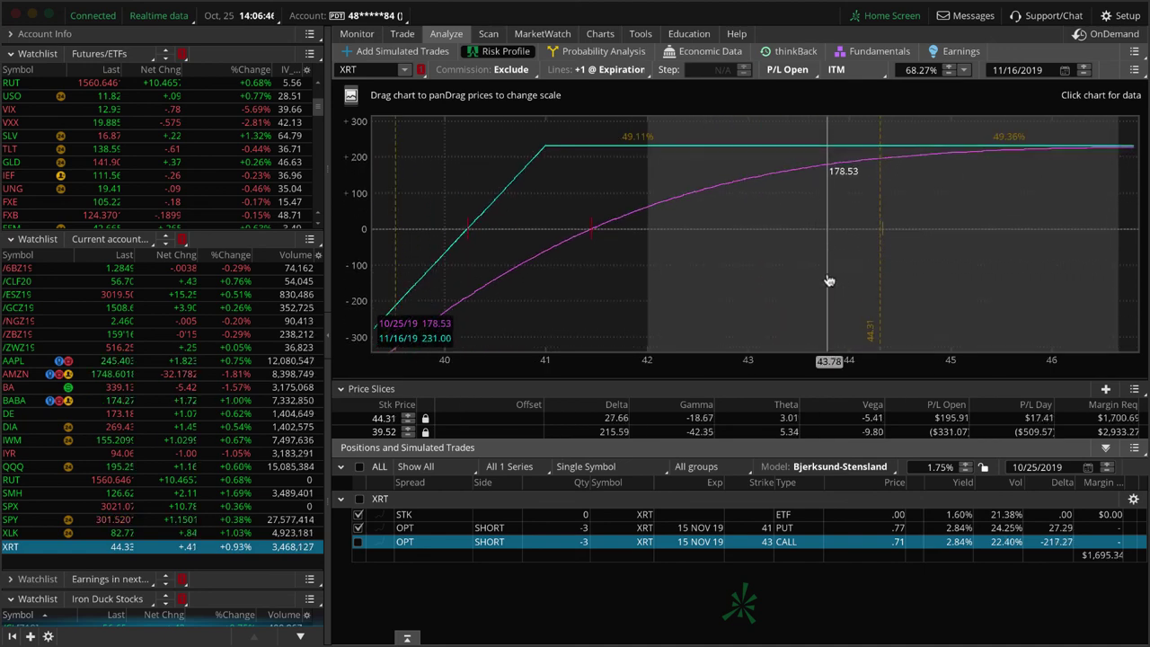
pyautogui.click(358, 543)
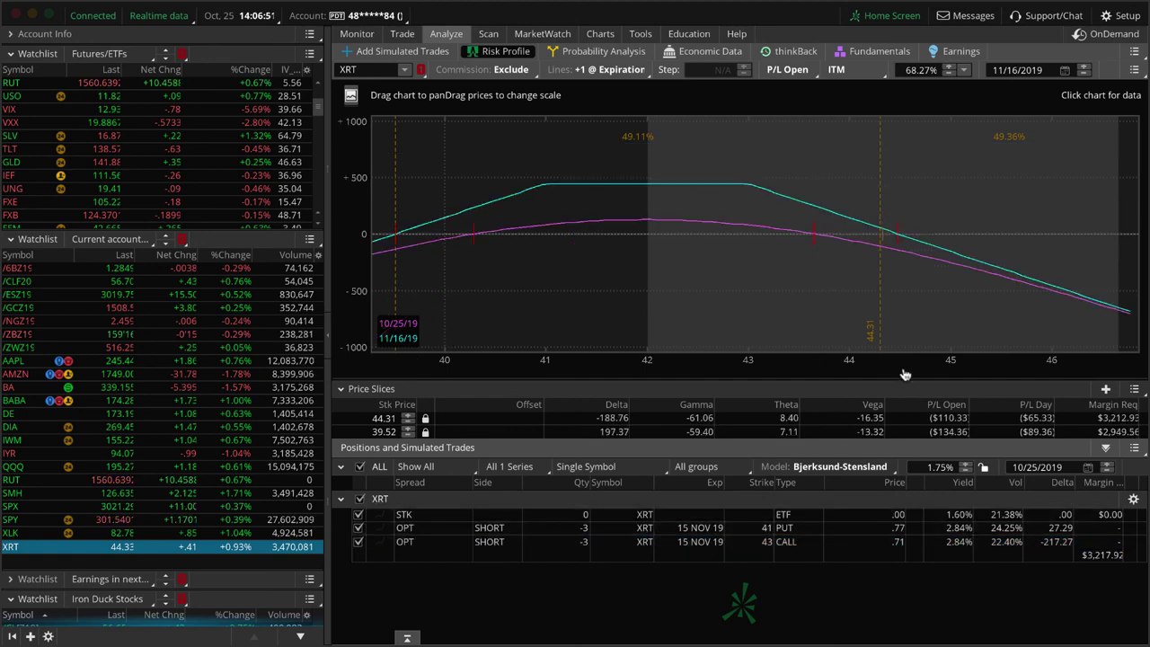